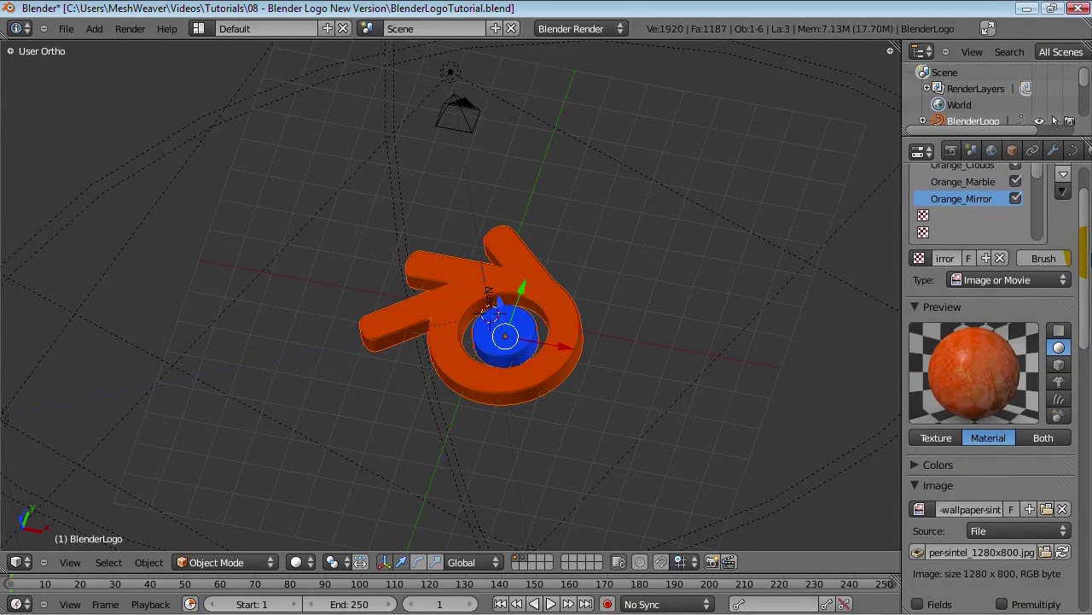
# Step: Render the scene to check the Logo_Orange material, and return to the 3D view
pyautogui.scroll(2, 1064, 244)
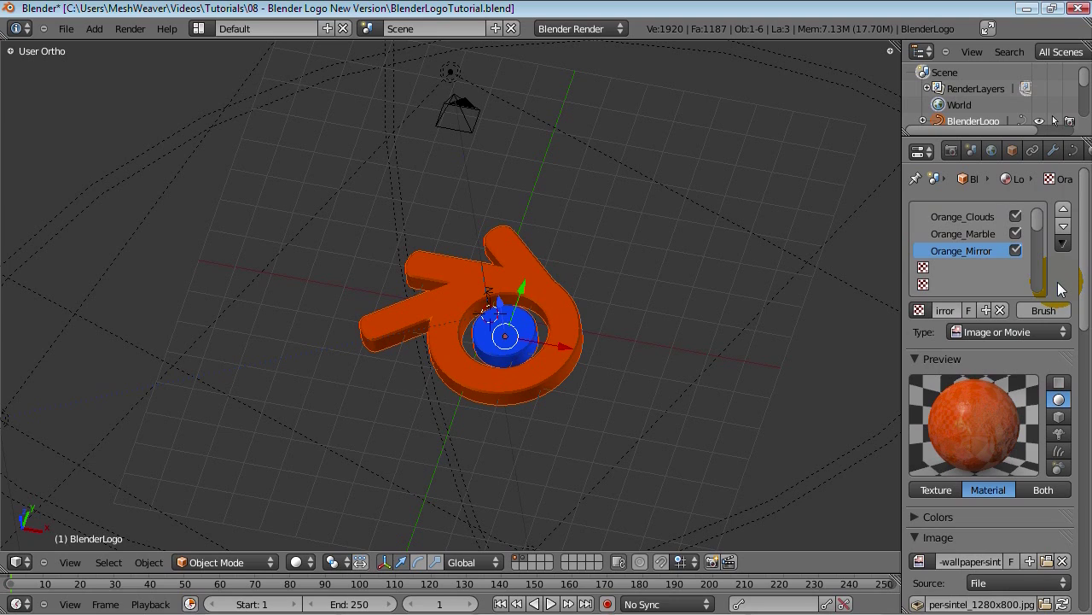
pyautogui.scroll(-3, 1024, 149)
pyautogui.click(1031, 150)
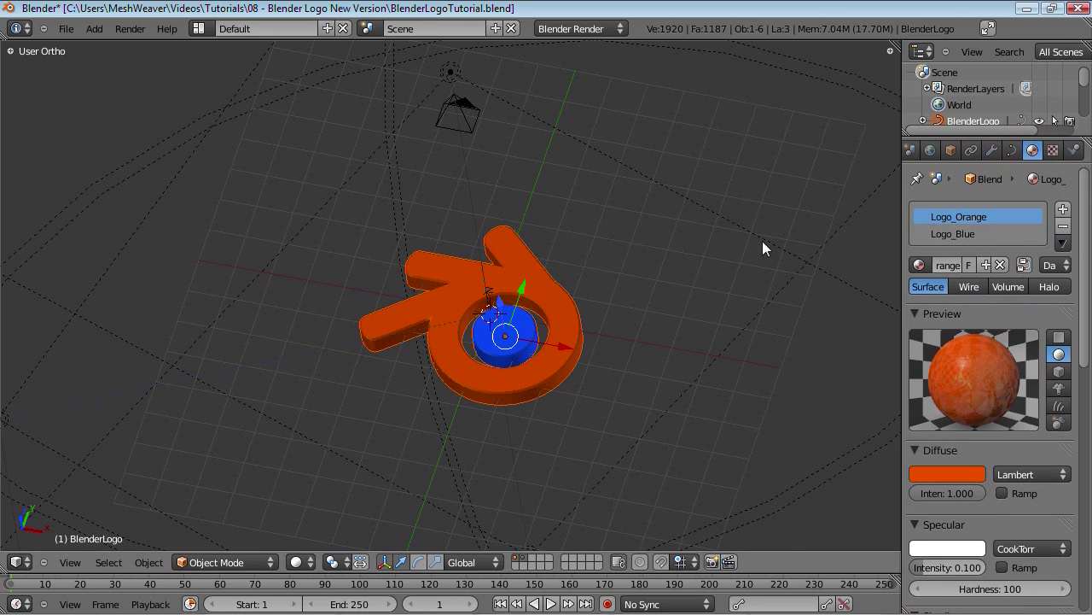
pyautogui.press('F12')
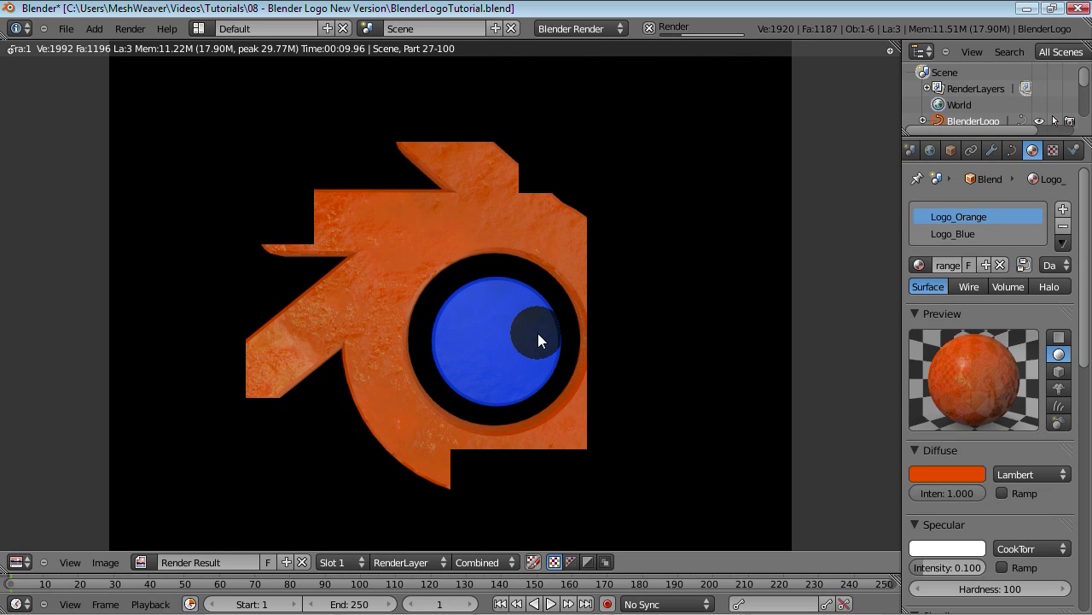
pyautogui.press('Escape')
# Step: Look over the orange material's mirror options and the Orange_Mirror texture settings, and save the file over the existing one
pyautogui.scroll(-15, 1015, 350)
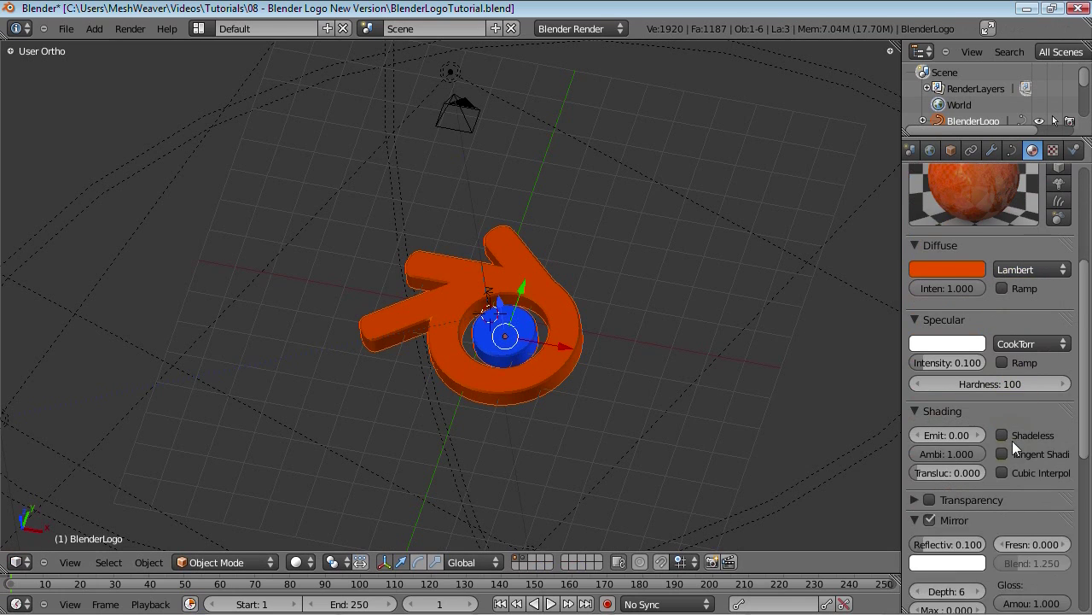
pyautogui.scroll(-1, 992, 483)
pyautogui.scroll(8, 954, 314)
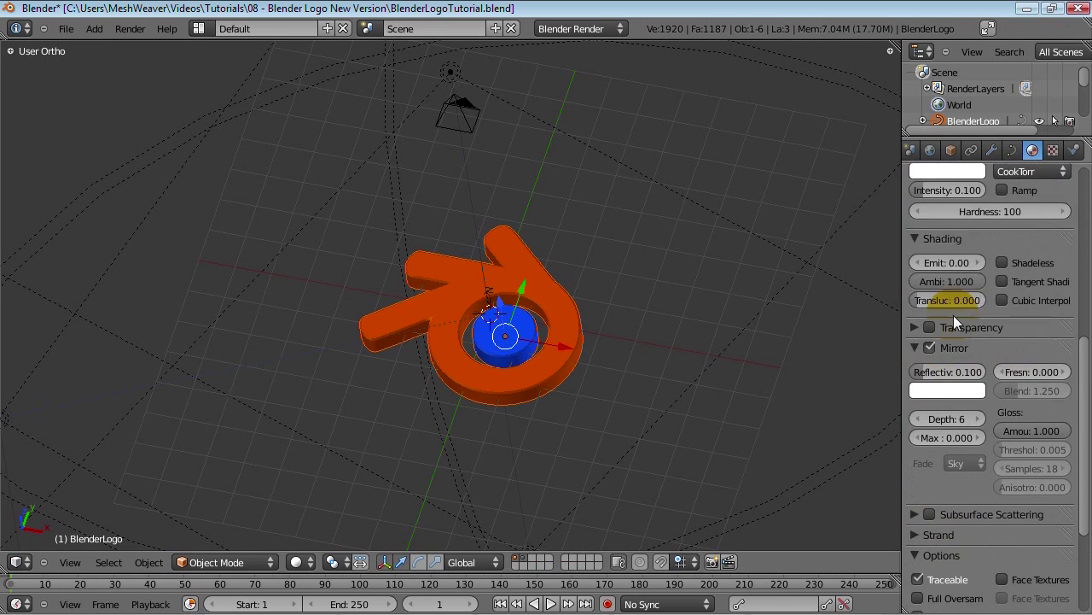
pyautogui.click(1054, 151)
pyautogui.scroll(-8, 998, 461)
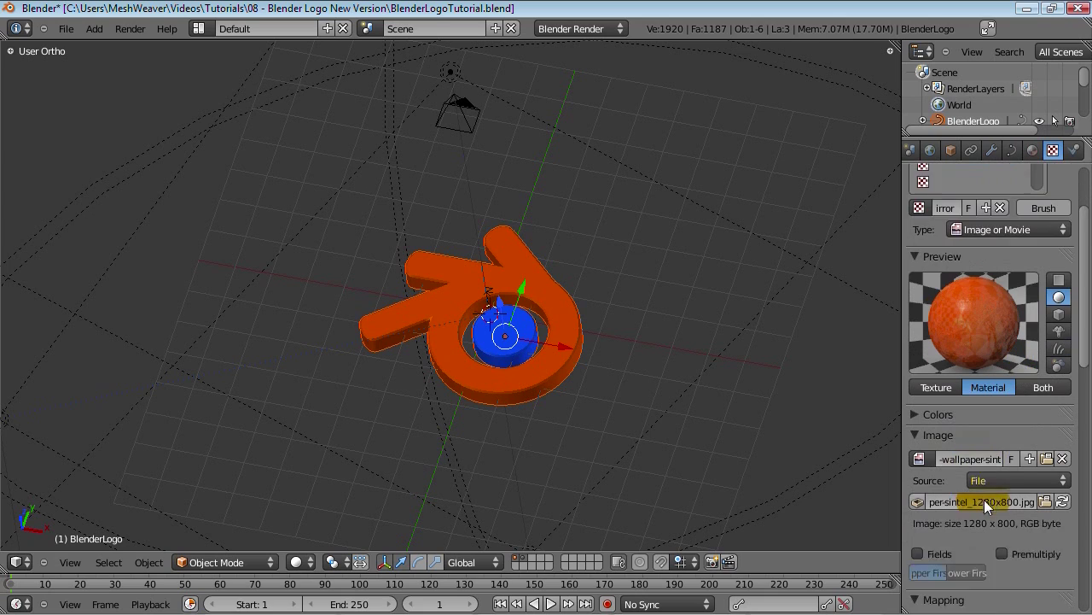
pyautogui.moveTo(1088, 343); pyautogui.dragTo(1086, 205)
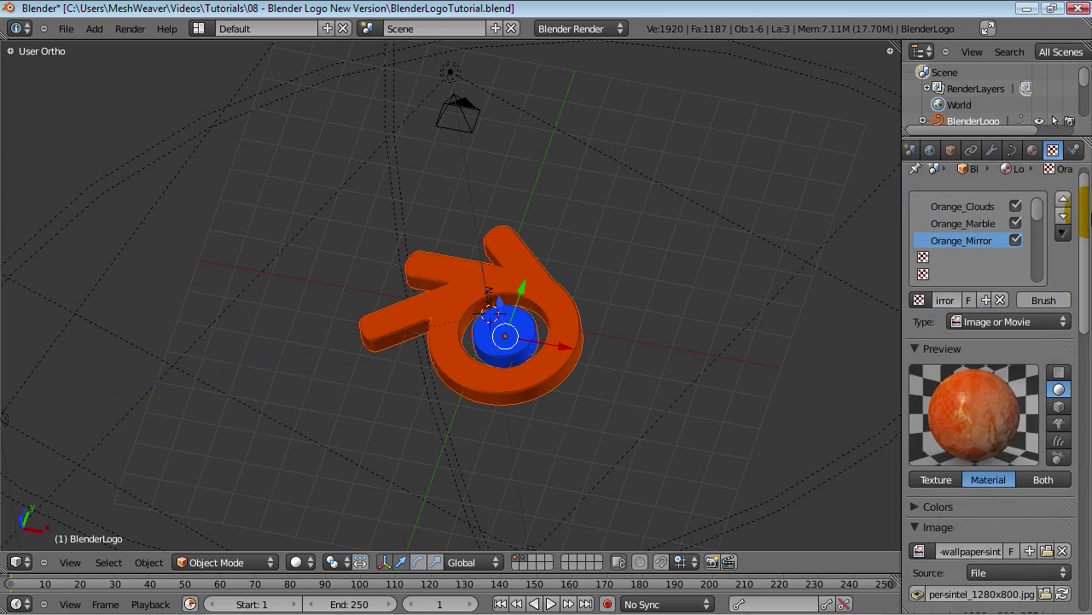
pyautogui.hotkey('ctrl', 's')
pyautogui.click(499, 329)
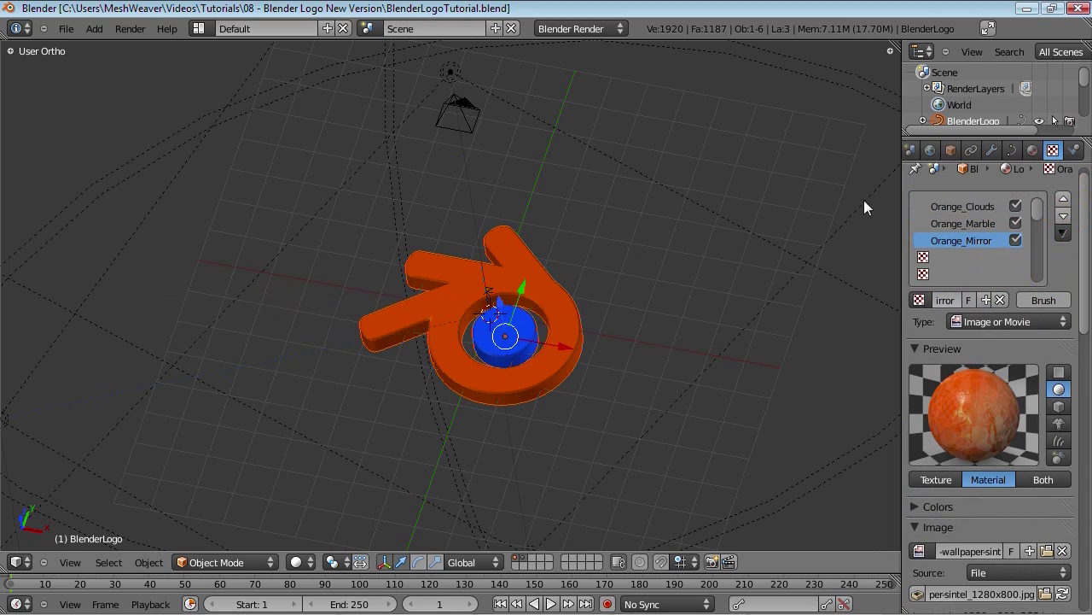
# Step: Assign the existing Orange_Mirror texture to the world's first texture slot
pyautogui.click(932, 150)
pyautogui.scroll(5, 1078, 273)
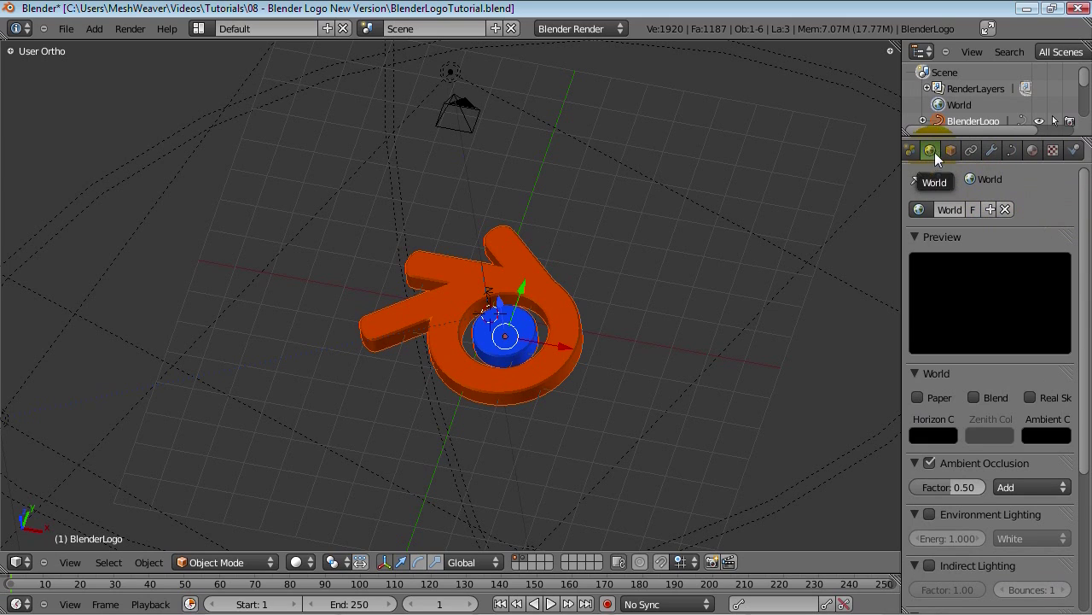
pyautogui.click(1052, 151)
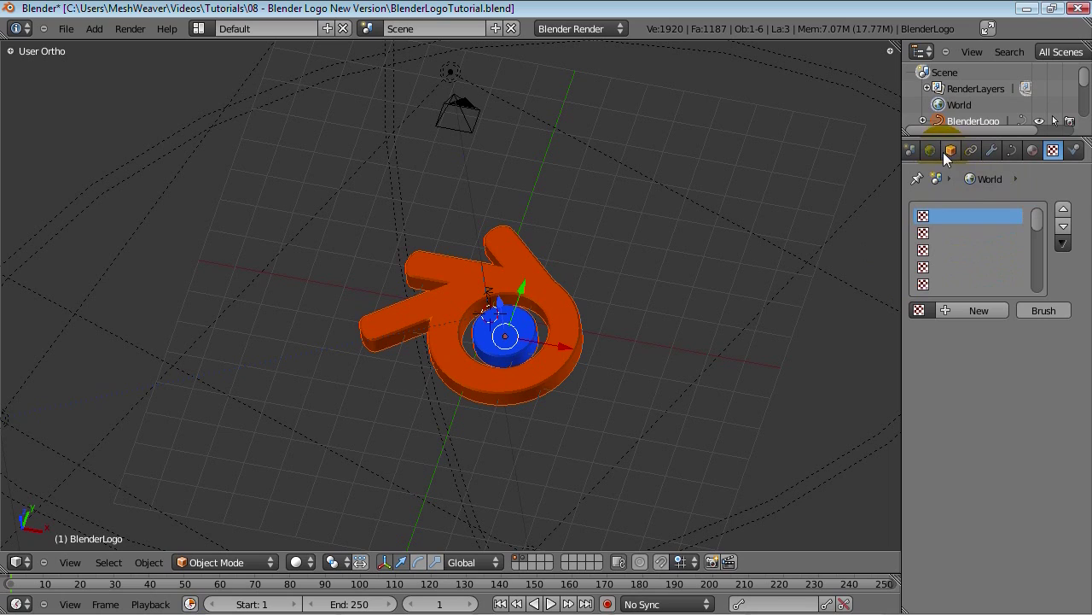
pyautogui.click(919, 310)
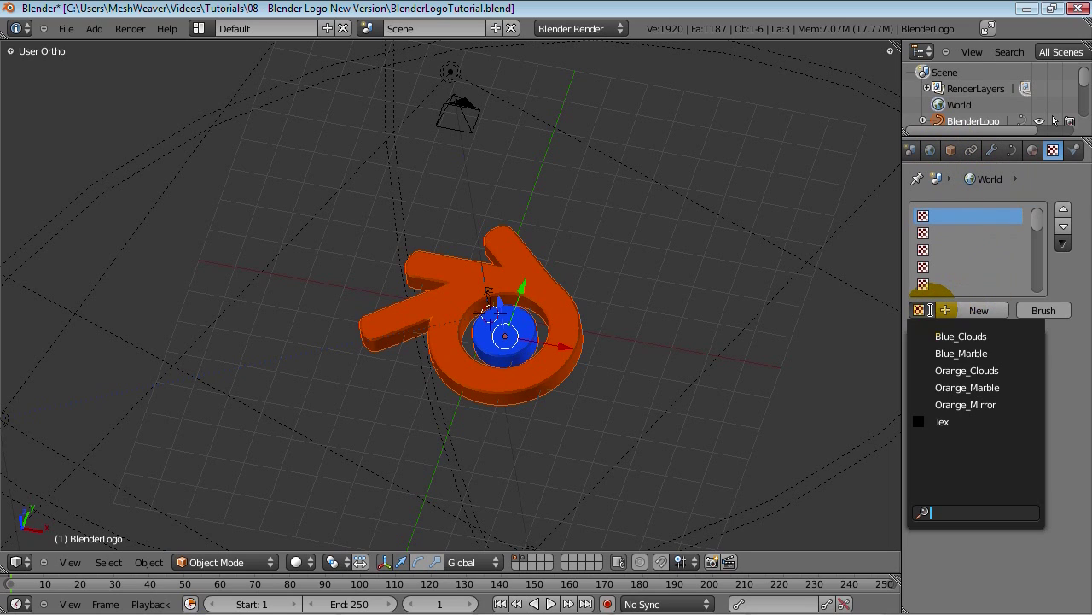
pyautogui.click(972, 403)
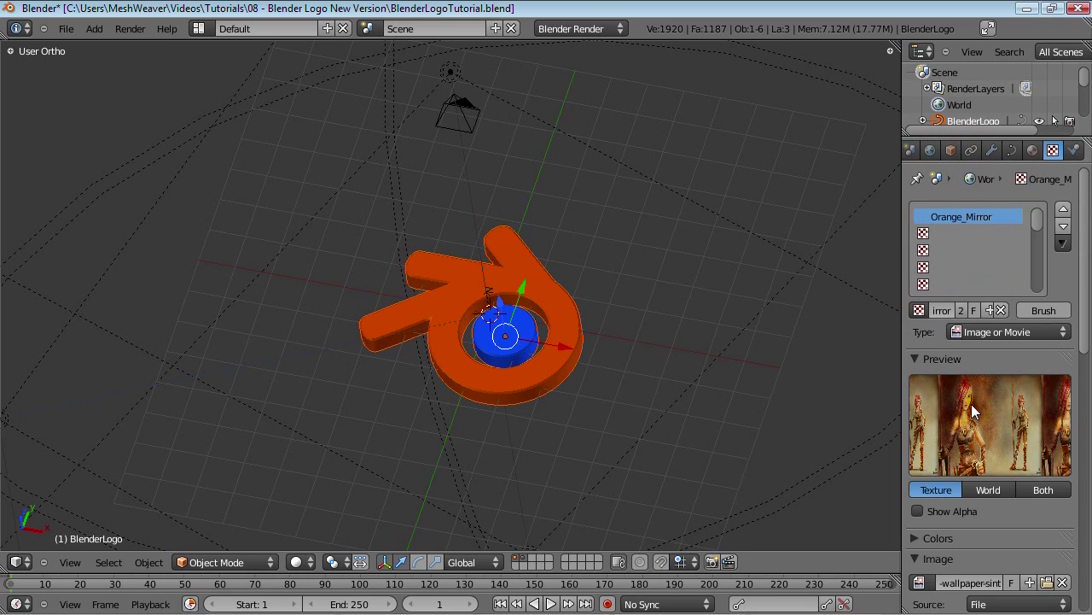
# Step: Make the world's texture a single-user copy and rename it WorldMirror
pyautogui.click(961, 310)
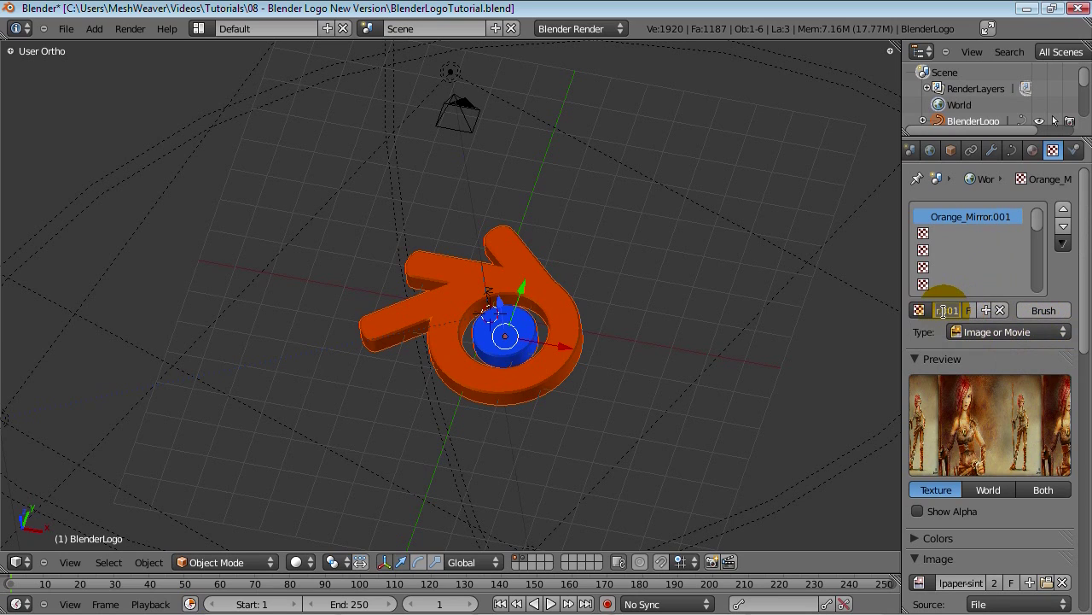
pyautogui.doubleClick(944, 311)
pyautogui.press('Return')
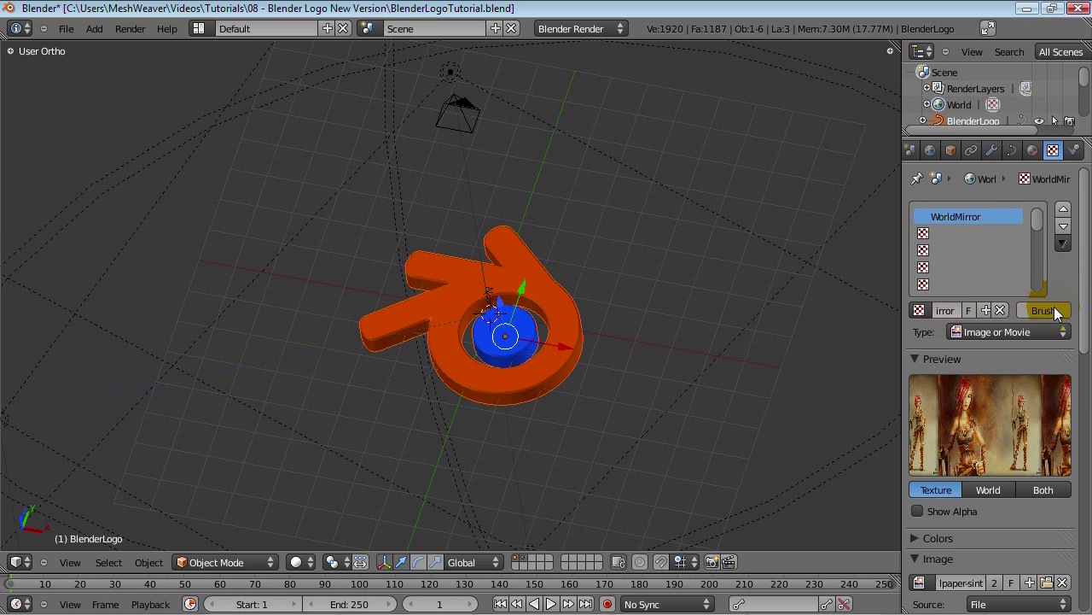
# Step: Set the WorldMirror texture's mapping coordinates to AngMap and switch its preview to World
pyautogui.scroll(-5, 1037, 384)
pyautogui.scroll(-10, 994, 374)
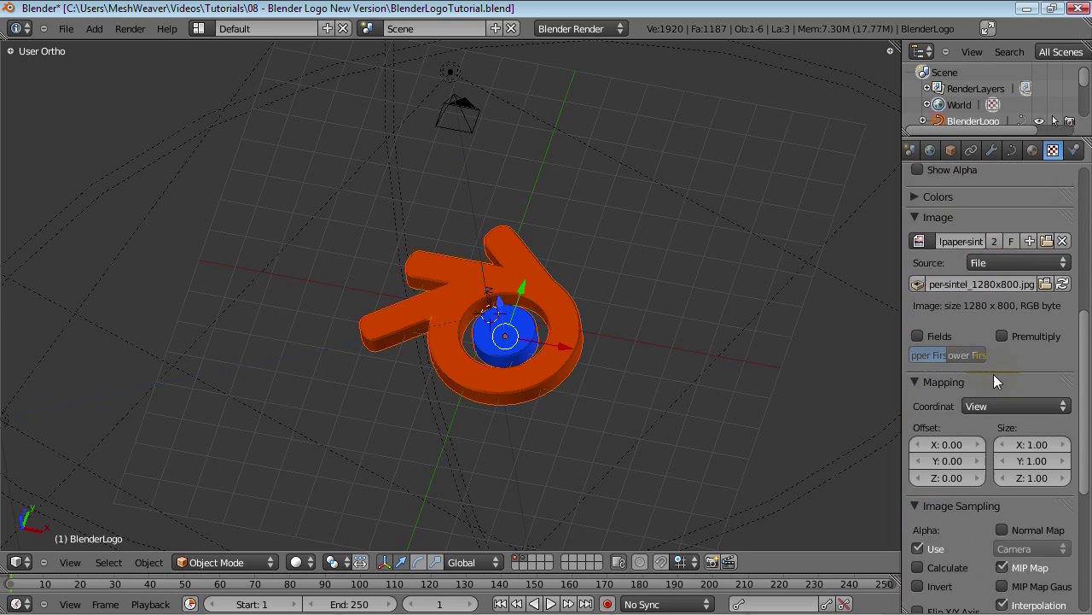
pyautogui.scroll(2, 993, 374)
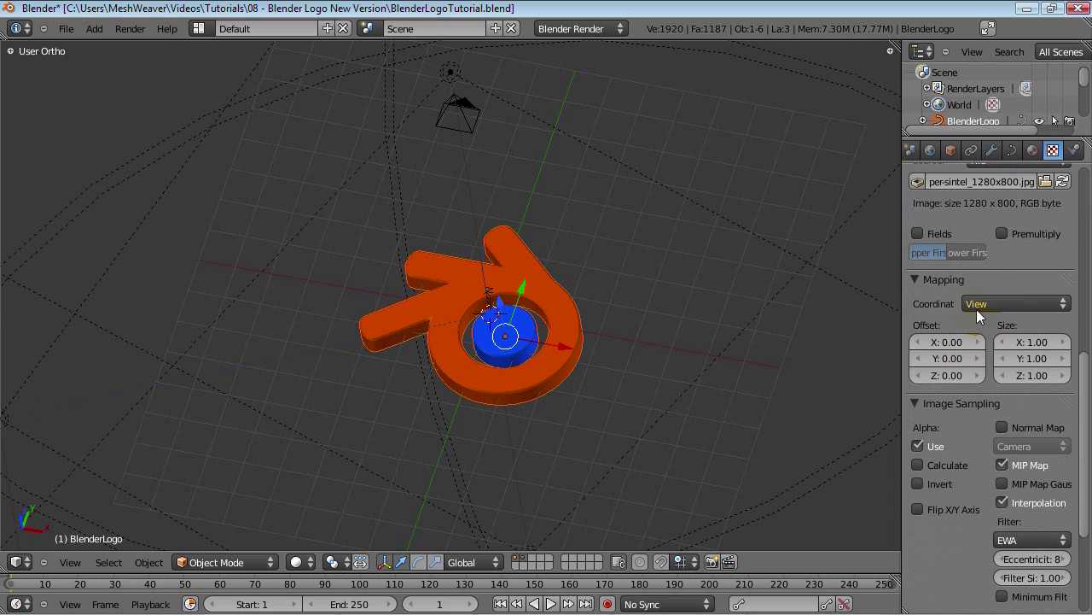
pyautogui.scroll(12, 983, 315)
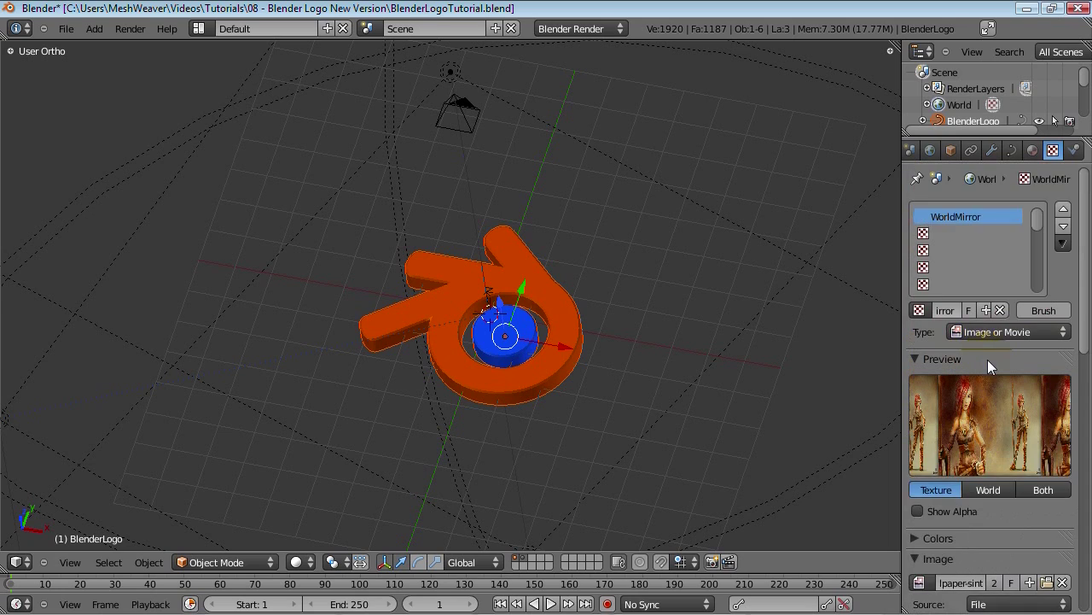
pyautogui.scroll(-8, 1024, 377)
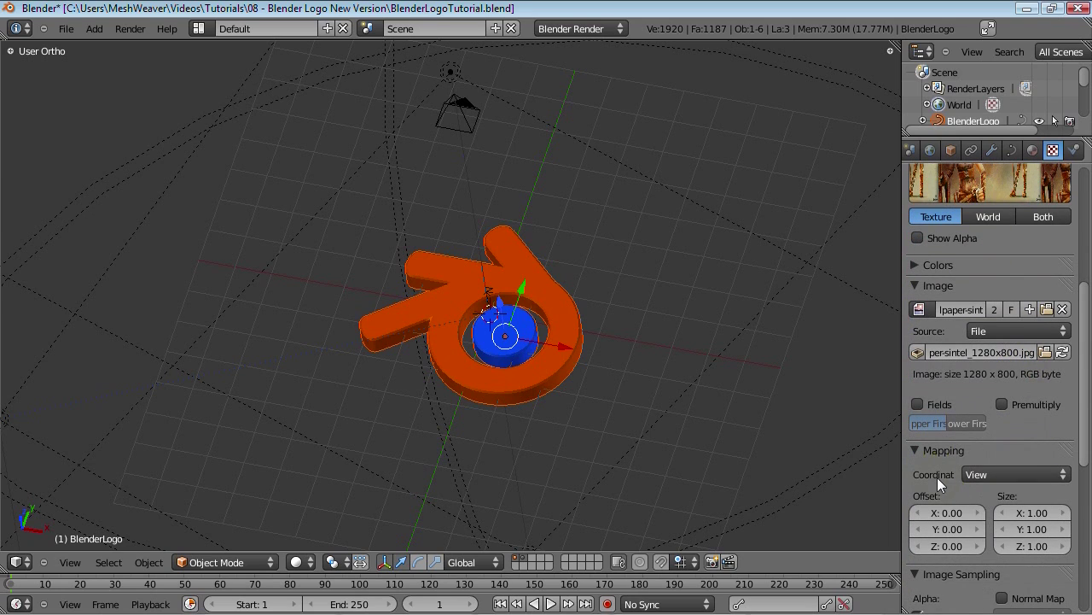
pyautogui.click(983, 474)
pyautogui.click(985, 419)
pyautogui.scroll(3, 1029, 284)
pyautogui.click(986, 319)
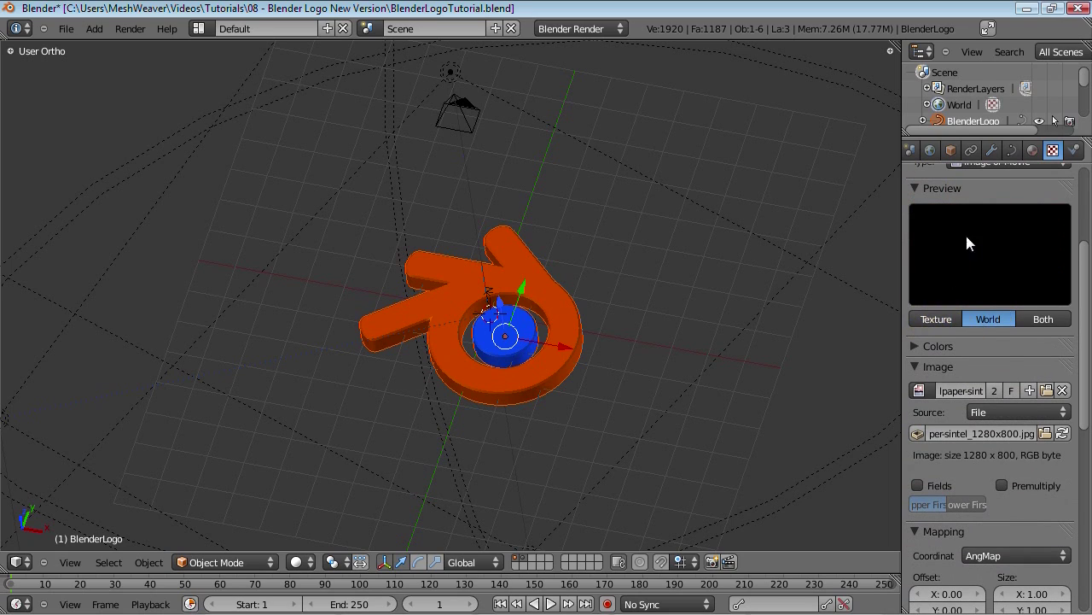
# Step: Try the world's Blend Sky option with the AngMap texture, and inspect the logo material's preview
pyautogui.scroll(-5, 1006, 443)
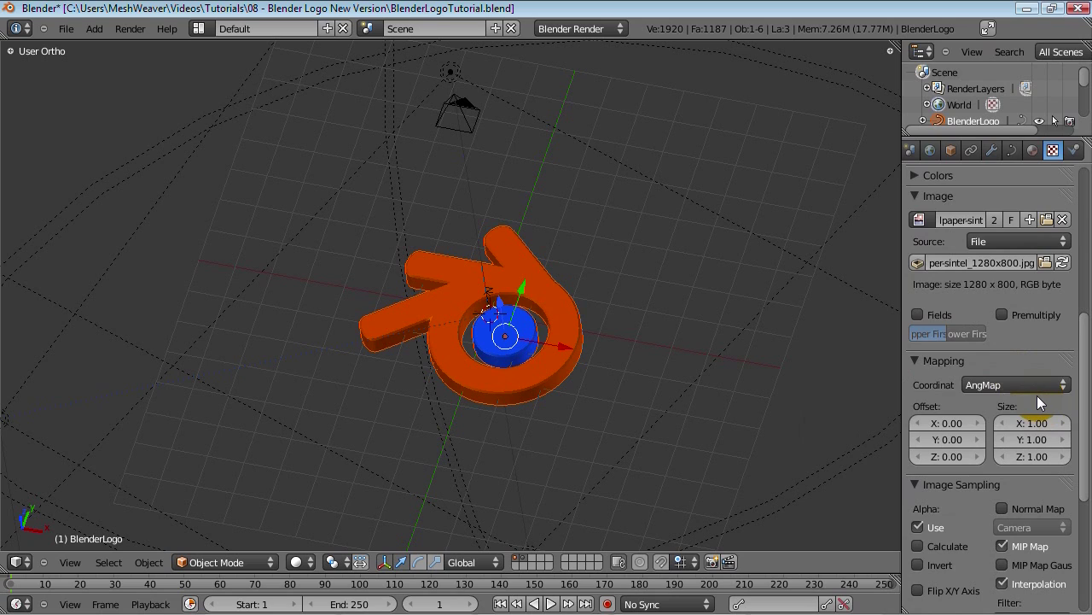
pyautogui.scroll(10, 1037, 395)
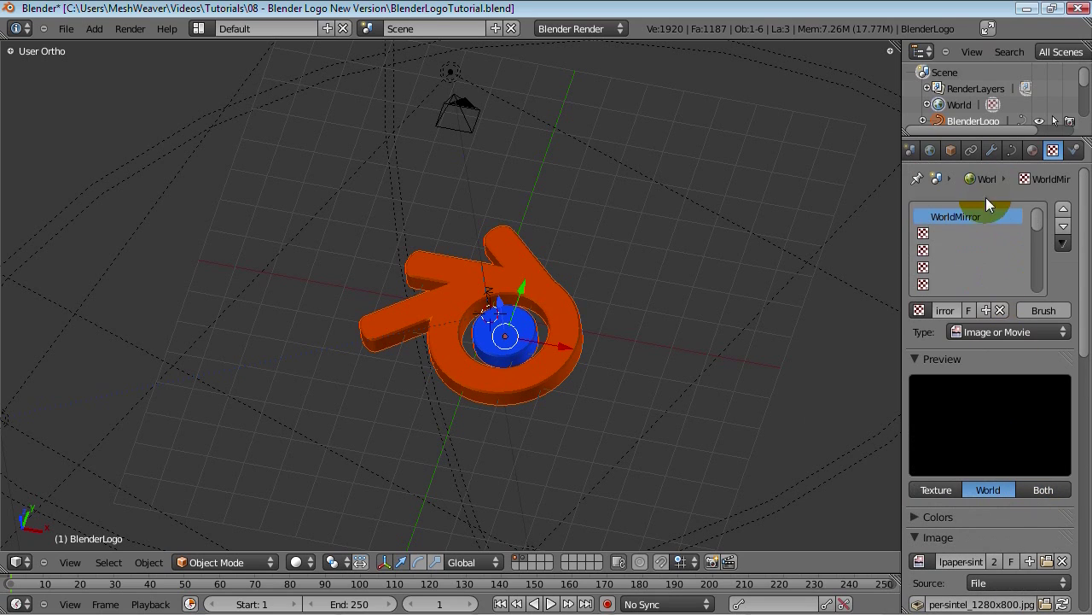
pyautogui.click(949, 149)
pyautogui.click(930, 150)
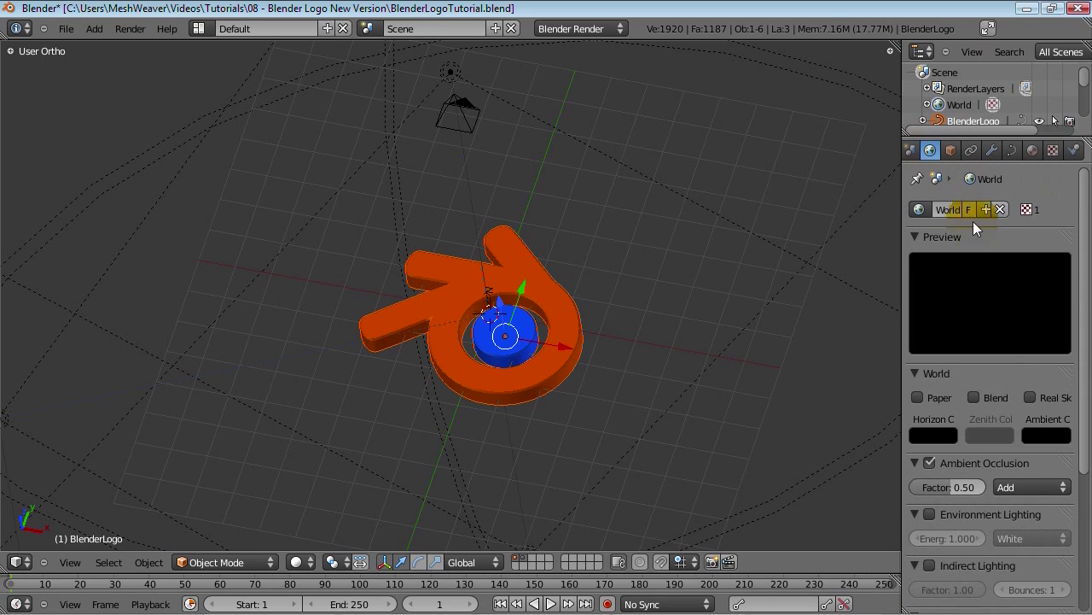
pyautogui.click(974, 397)
pyautogui.click(974, 397)
pyautogui.click(981, 397)
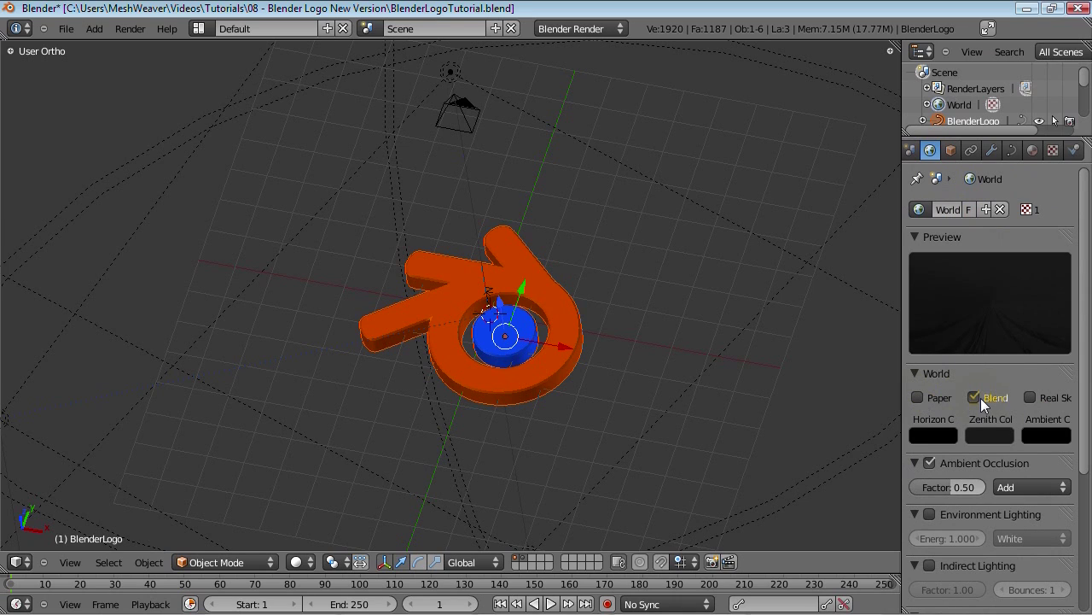
pyautogui.click(981, 398)
pyautogui.click(1032, 150)
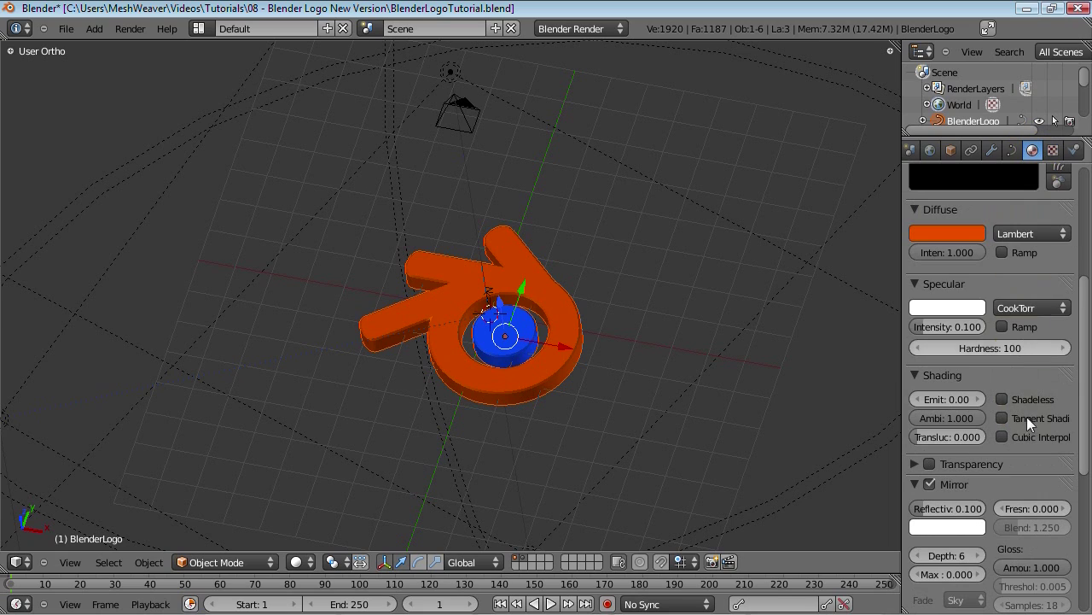
pyautogui.scroll(-3, 1025, 437)
pyautogui.scroll(5, 1025, 437)
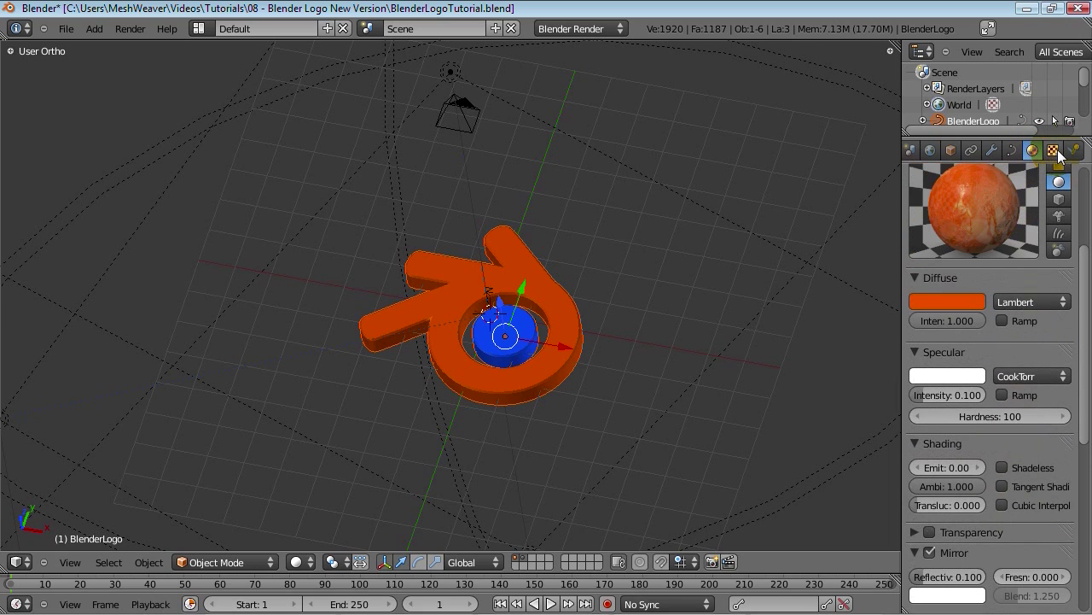
# Step: Set the WorldMirror texture's mapping coordinates back to View
pyautogui.click(931, 150)
pyautogui.click(1055, 150)
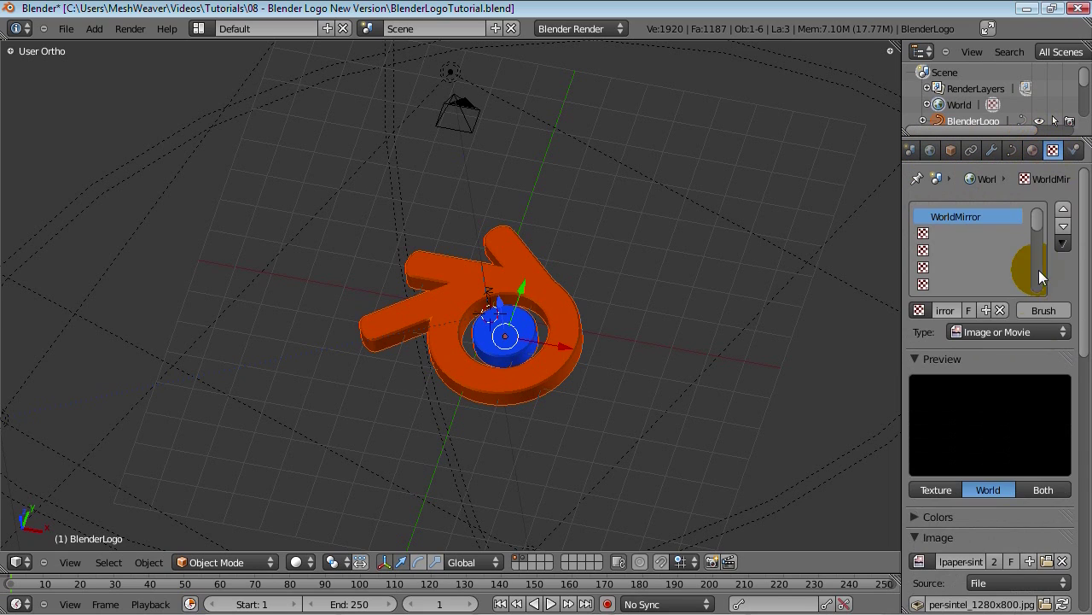
pyautogui.scroll(-4, 1023, 485)
pyautogui.scroll(-2, 1006, 444)
pyautogui.click(1016, 482)
pyautogui.click(996, 463)
pyautogui.scroll(5, 950, 228)
# Step: Try the world's Blend Sky option with the View coordinates and compare the logo material's preview
pyautogui.click(937, 156)
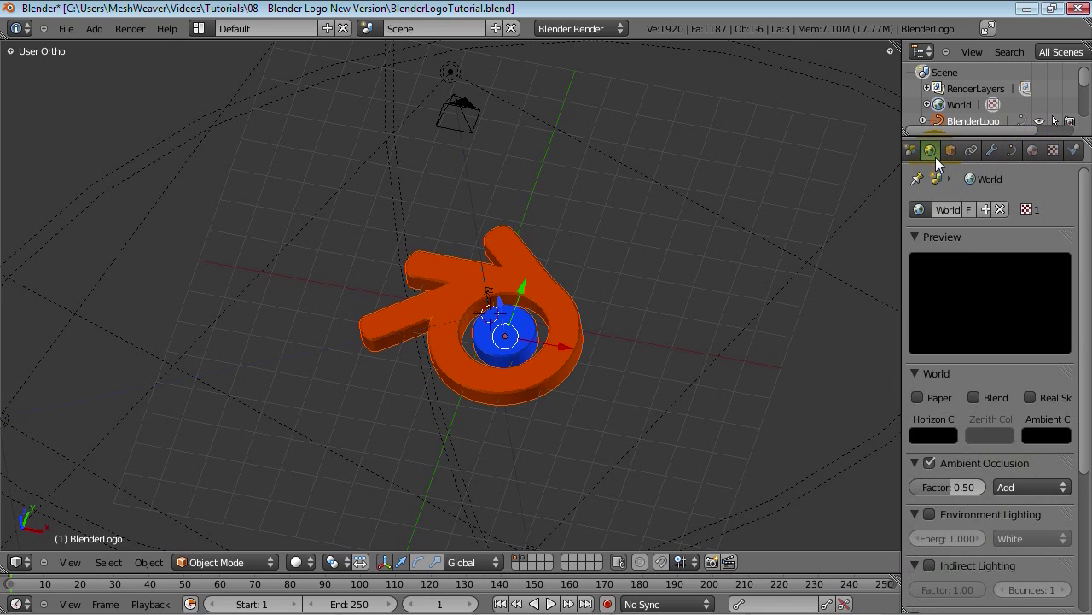
pyautogui.click(988, 395)
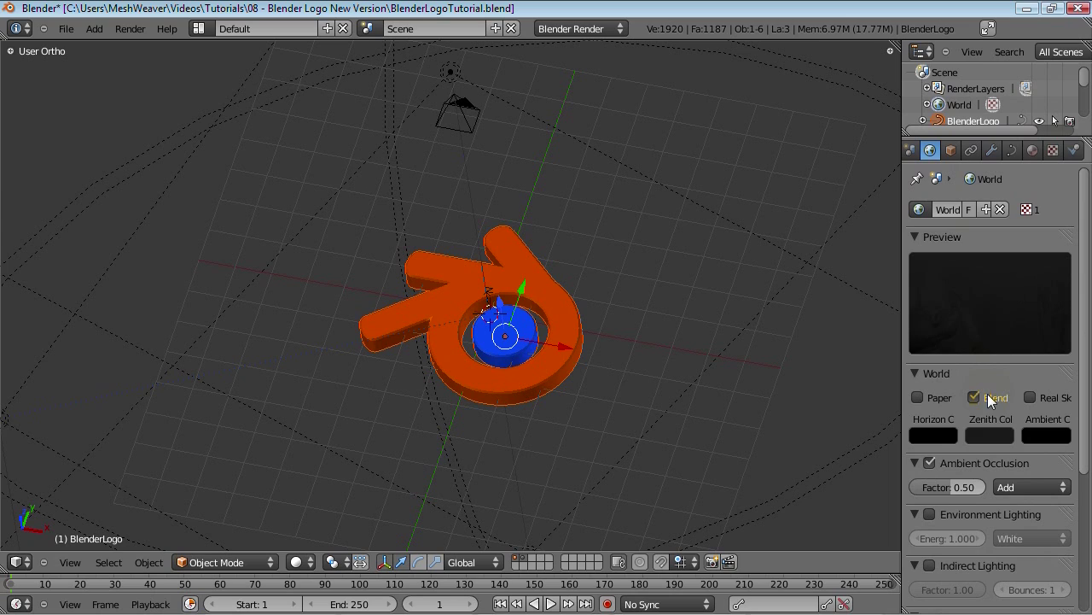
pyautogui.click(1032, 150)
pyautogui.click(931, 150)
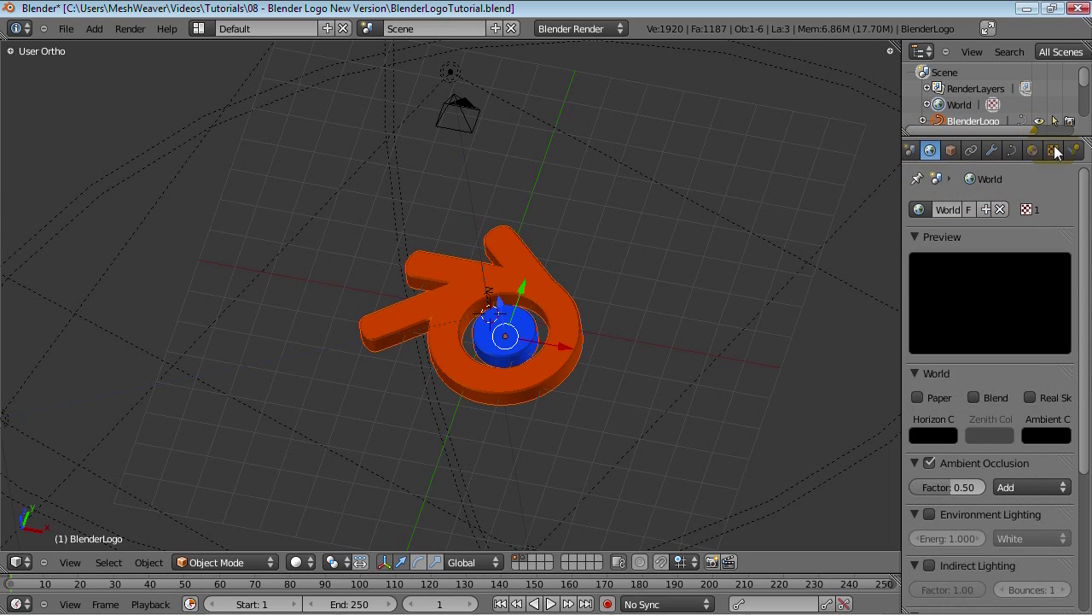
# Step: Set the WorldMirror texture's influence blend type to Add
pyautogui.click(1054, 150)
pyautogui.moveTo(1085, 235); pyautogui.dragTo(1090, 473)
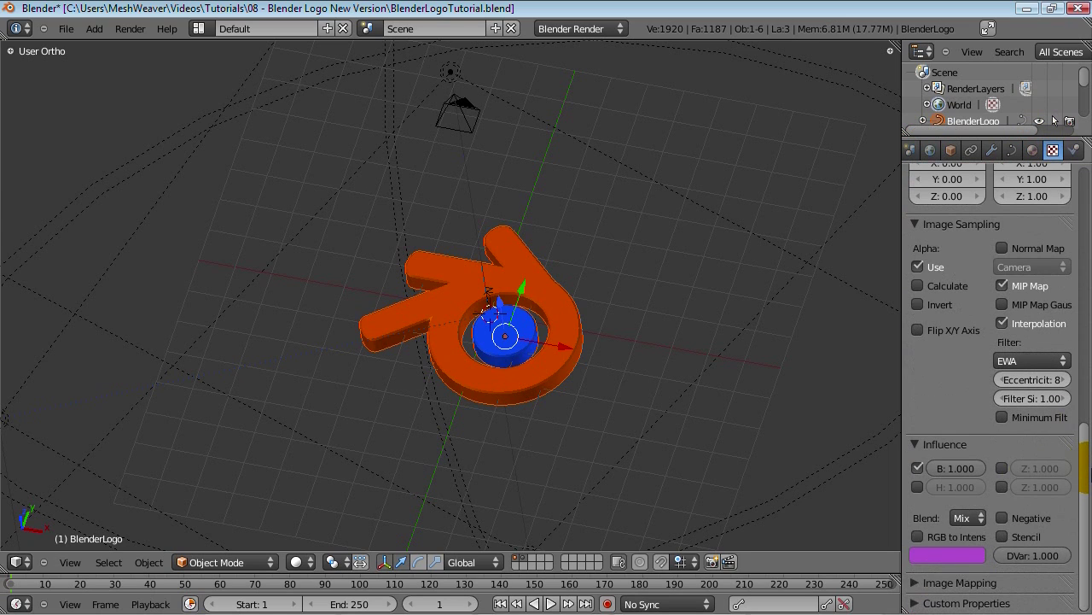
pyautogui.click(964, 518)
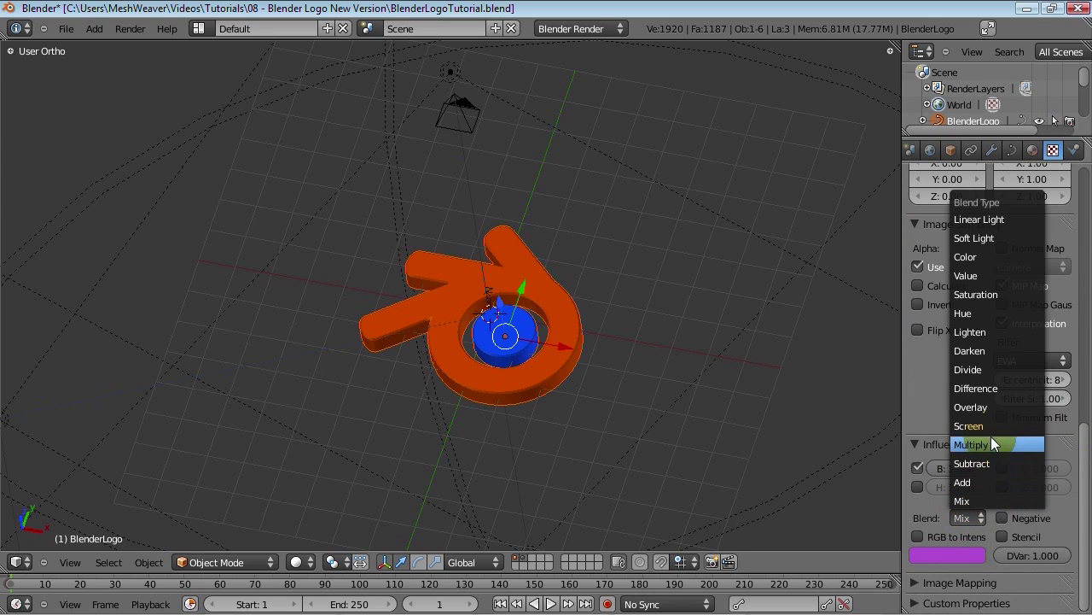
pyautogui.click(973, 480)
pyautogui.moveTo(1086, 493); pyautogui.dragTo(1089, 232)
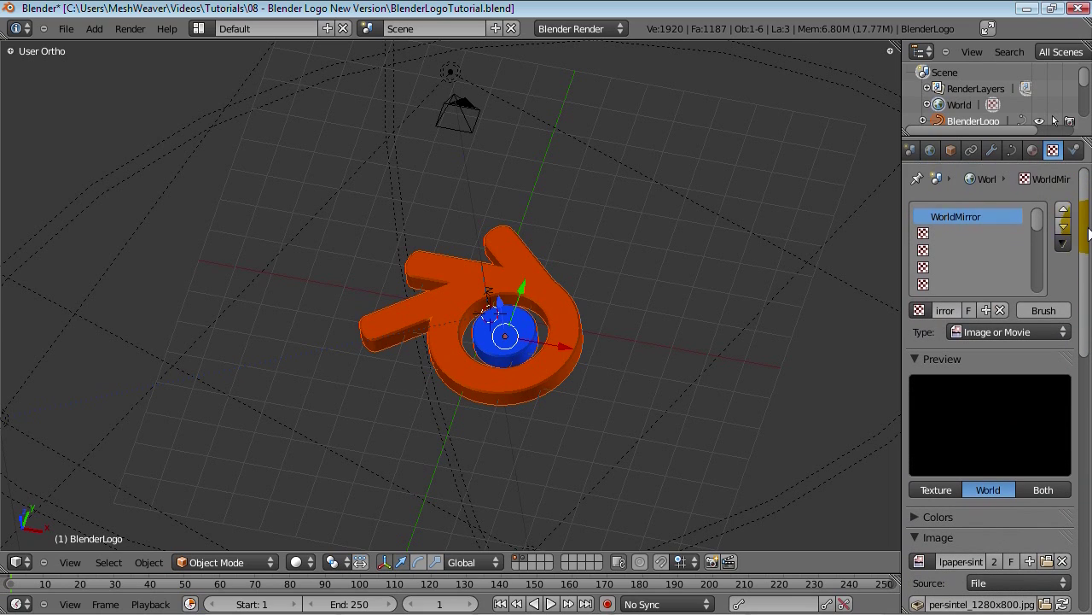
# Step: Toggle the WorldMirror texture's Colors section and return the influence blend type to Mix
pyautogui.scroll(-2, 948, 451)
pyautogui.click(946, 451)
pyautogui.moveTo(1084, 316); pyautogui.dragTo(1073, 598)
pyautogui.click(962, 516)
pyautogui.click(952, 497)
pyautogui.moveTo(1084, 515); pyautogui.dragTo(1084, 213)
# Step: Save the file, render the scene to check the world texture's effect, and close the render
pyautogui.click(1032, 151)
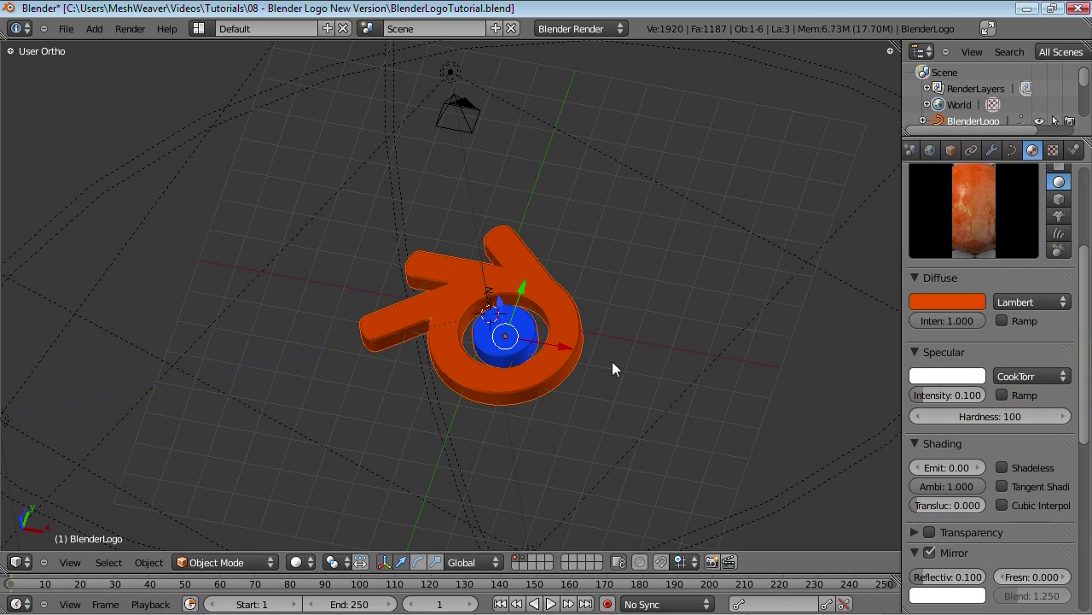
pyautogui.hotkey('ctrl', 's')
pyautogui.press('F12')
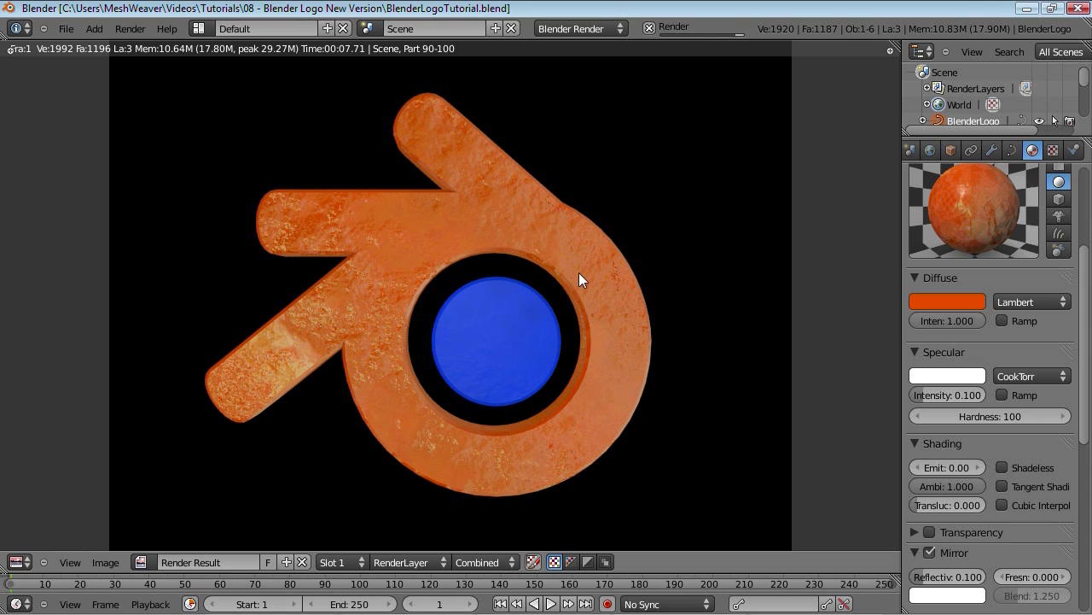
pyautogui.press('Escape')
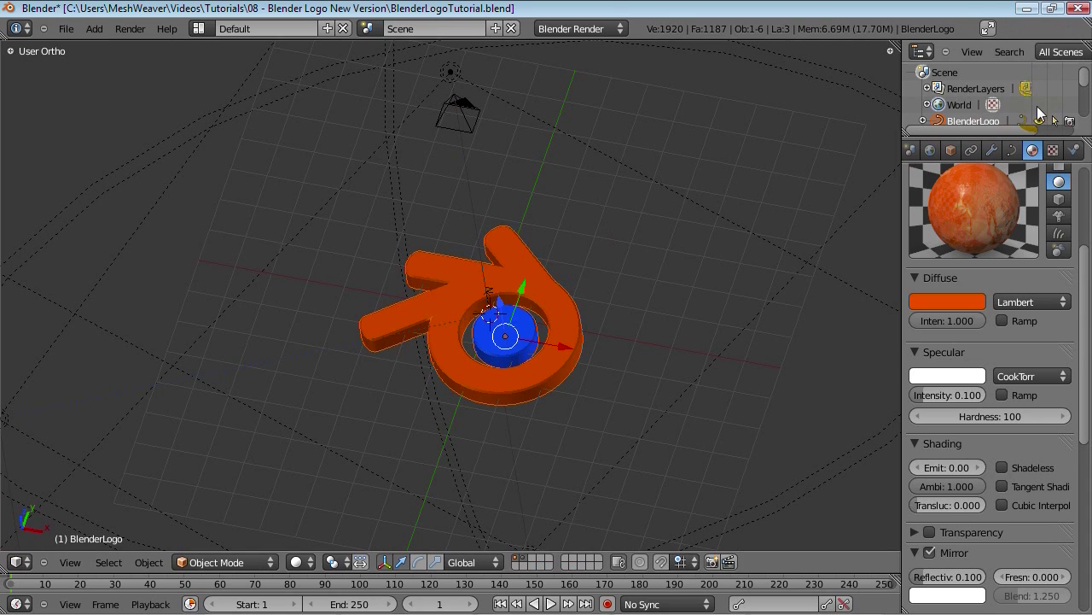
# Step: Set the orange logo material's specular intensity to 0.05 and save the file
pyautogui.click(951, 394)
pyautogui.write('.05')
pyautogui.press('Return')
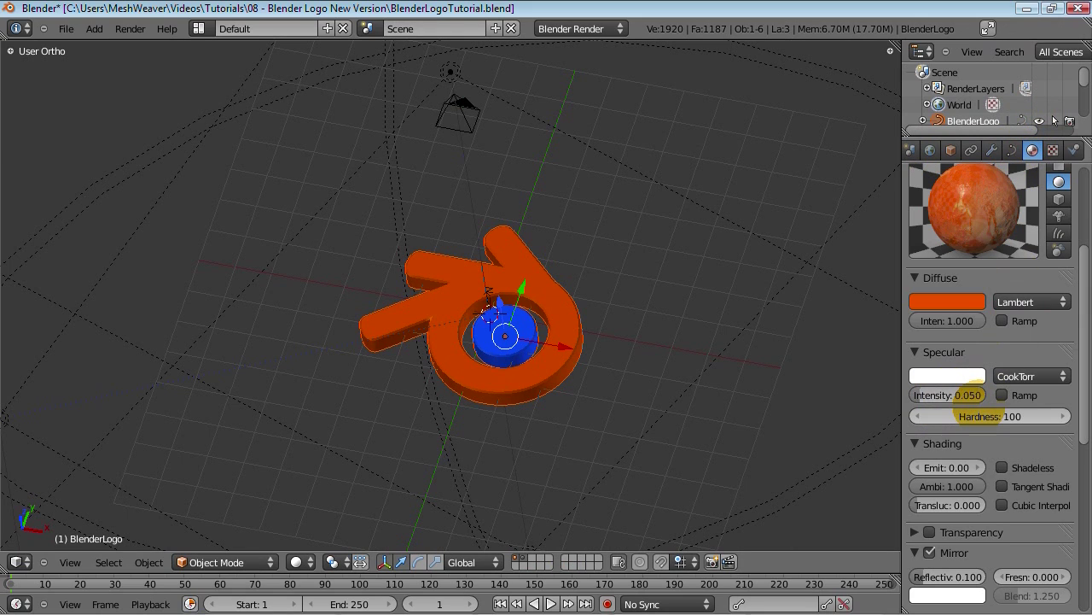
pyautogui.hotkey('ctrl', 's')
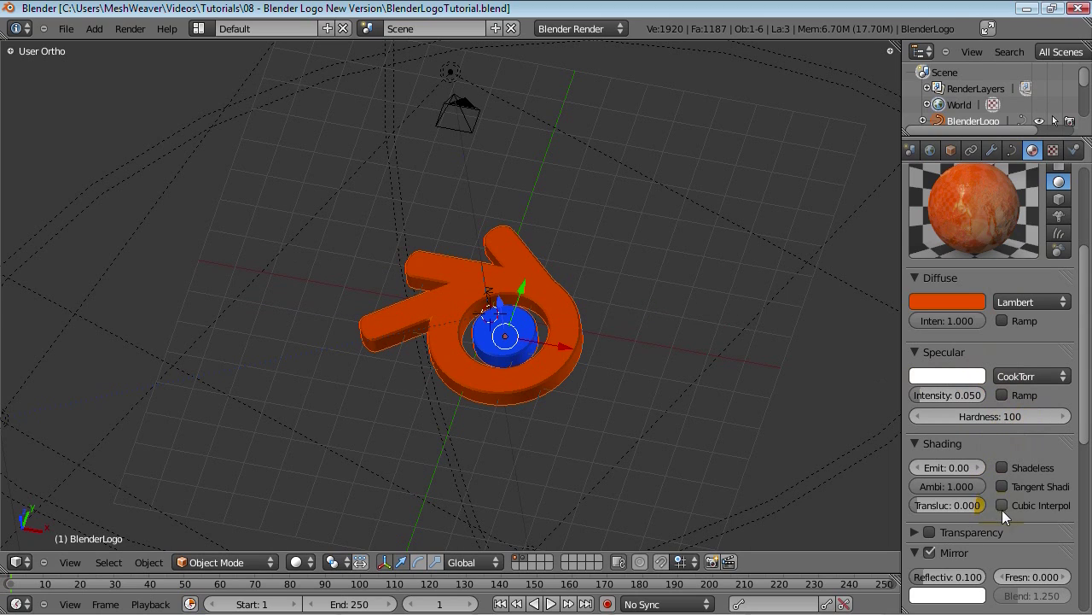
# Step: Set the orange logo material's mirror reflectivity to 0.15
pyautogui.scroll(-3, 1000, 506)
pyautogui.click(960, 476)
pyautogui.write('.15')
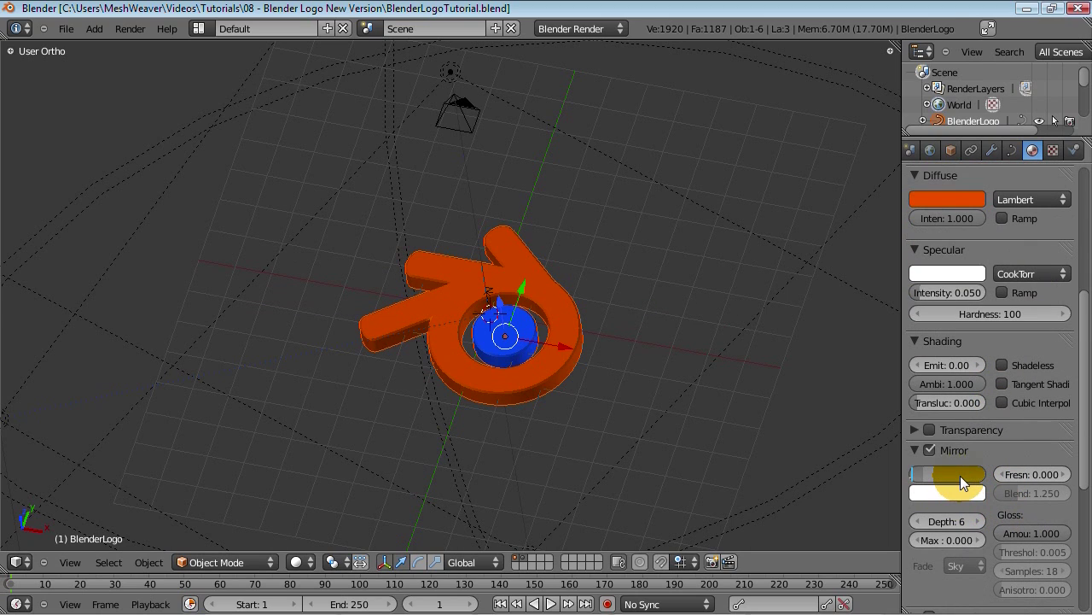
pyautogui.press('Return')
pyautogui.scroll(6, 1049, 312)
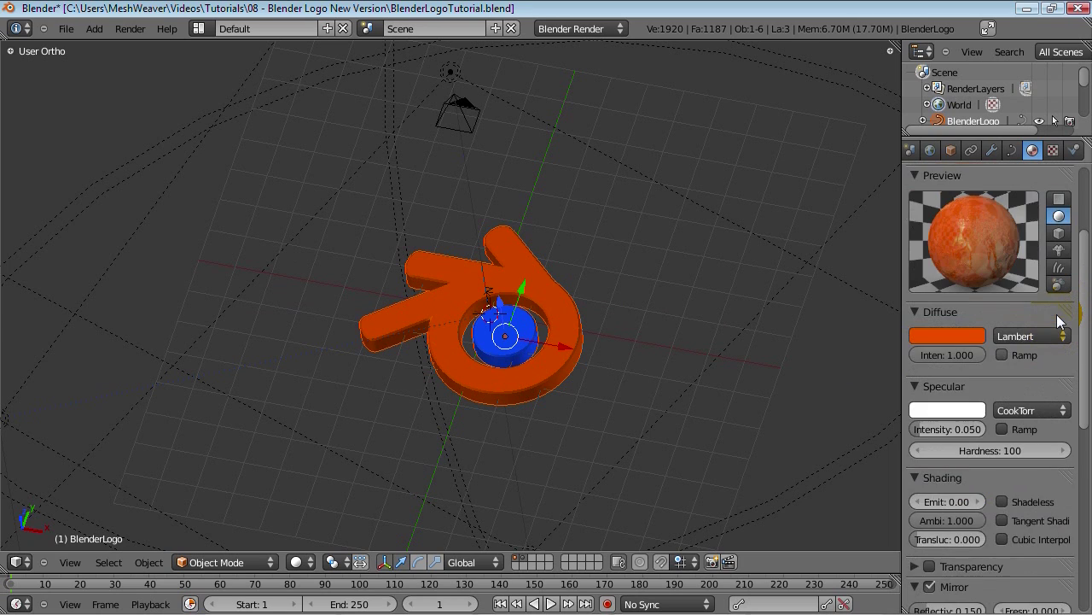
# Step: Save the file, render the scene to check the orange material's reflections, and close the render
pyautogui.hotkey('ctrl', 's')
pyautogui.press('F12')
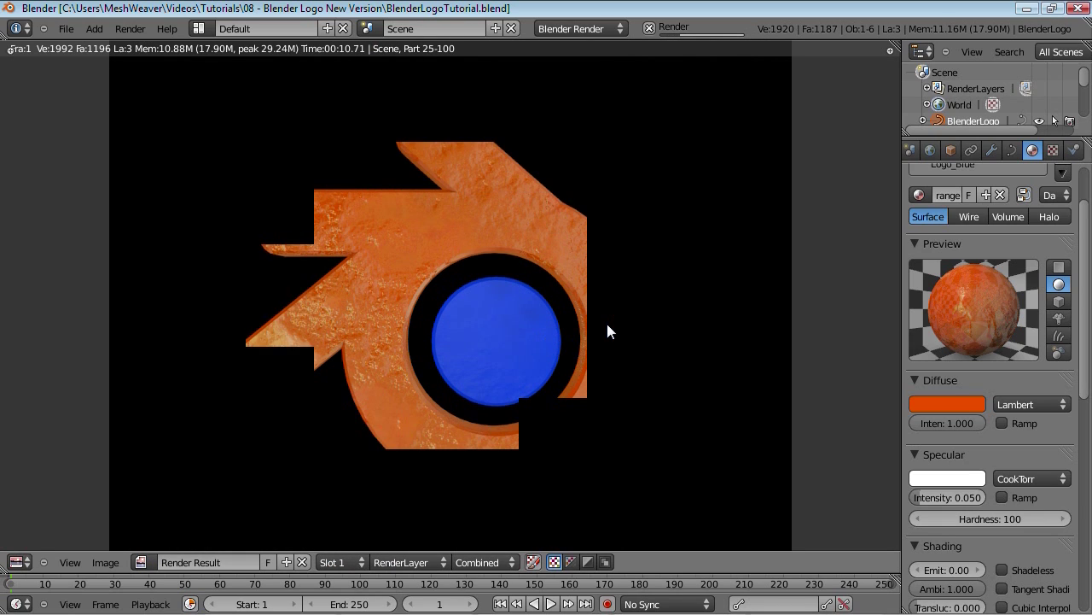
pyautogui.press('Escape')
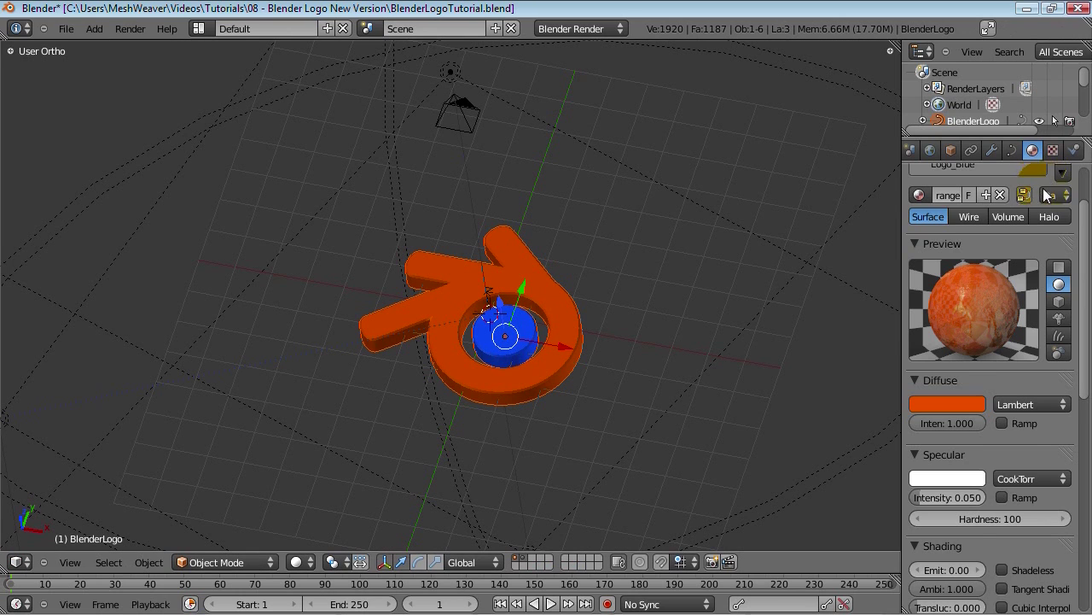
# Step: Assign the existing Orange_Mirror texture to the third texture slot of the Logo_Blue material
pyautogui.scroll(2, 982, 257)
pyautogui.click(956, 197)
pyautogui.click(1053, 150)
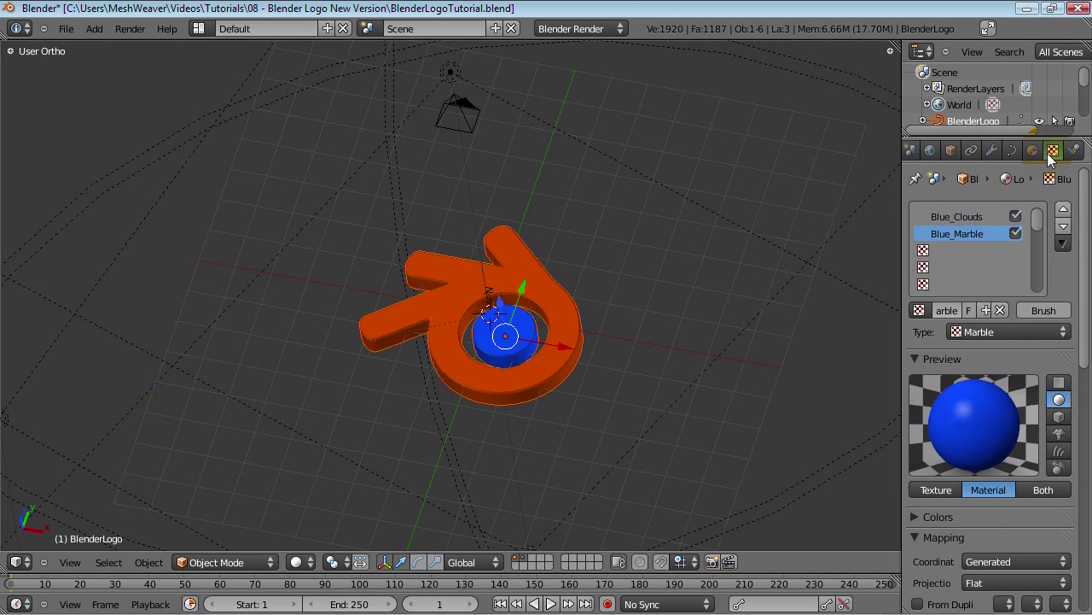
pyautogui.click(949, 250)
pyautogui.click(921, 310)
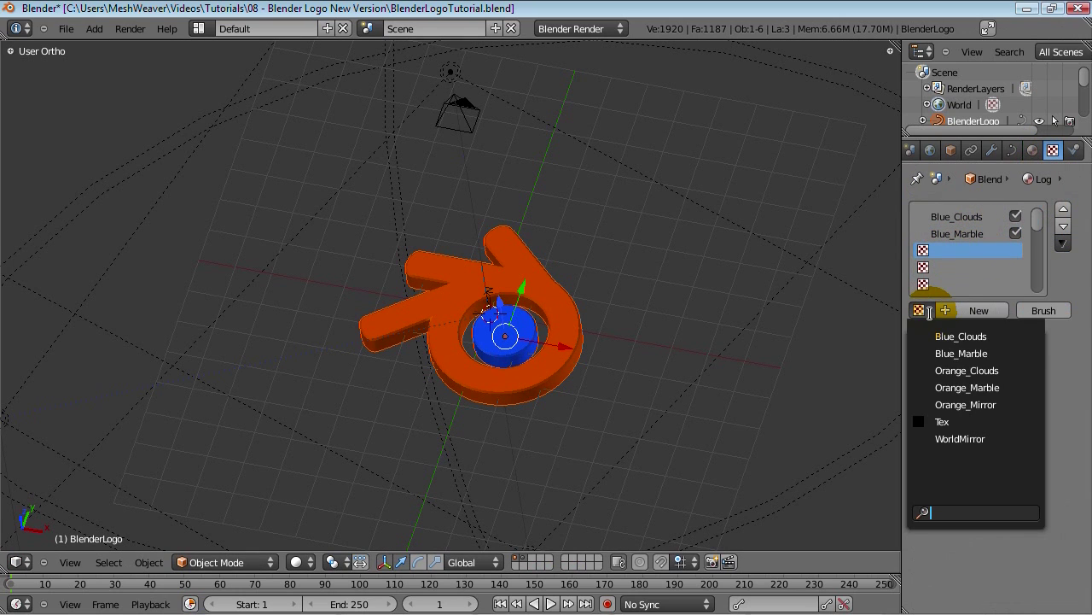
pyautogui.click(965, 405)
# Step: Make the blue material's mirror texture an independent copy and rename it Blue_Mirror
pyautogui.click(964, 310)
pyautogui.doubleClick(945, 310)
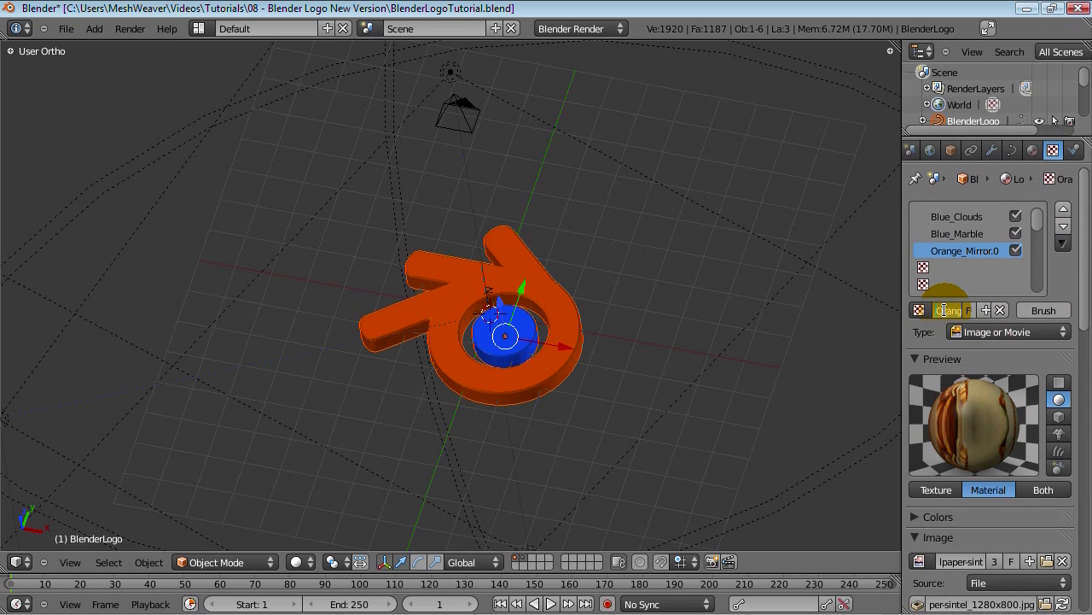
pyautogui.write('rror')
pyautogui.press('Return')
# Step: Set the Blue_Mirror texture's influence blend type to Screen
pyautogui.scroll(-6, 1013, 438)
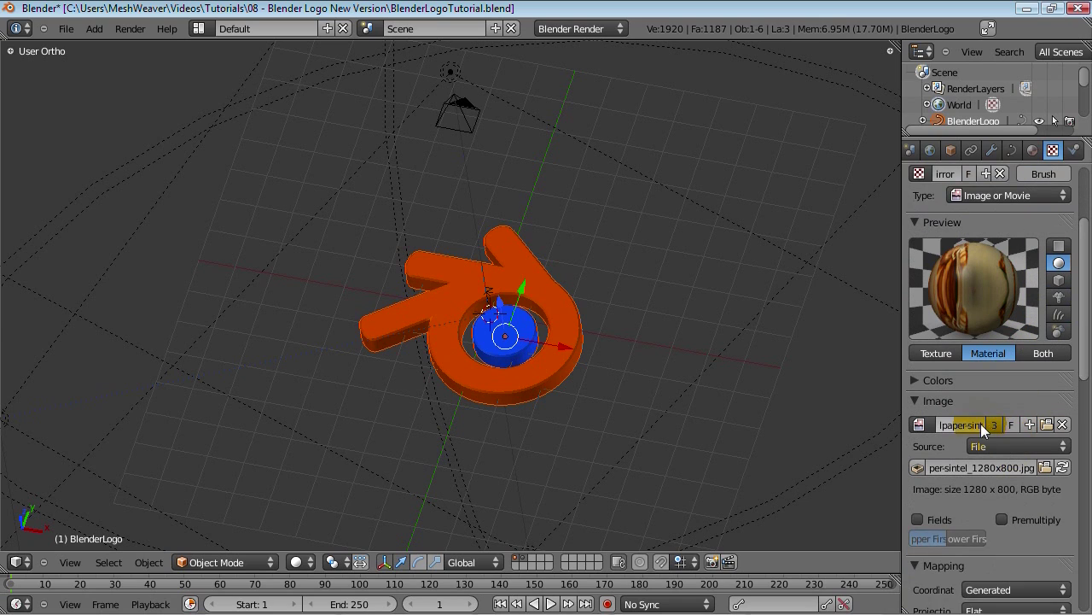
pyautogui.scroll(-18, 980, 423)
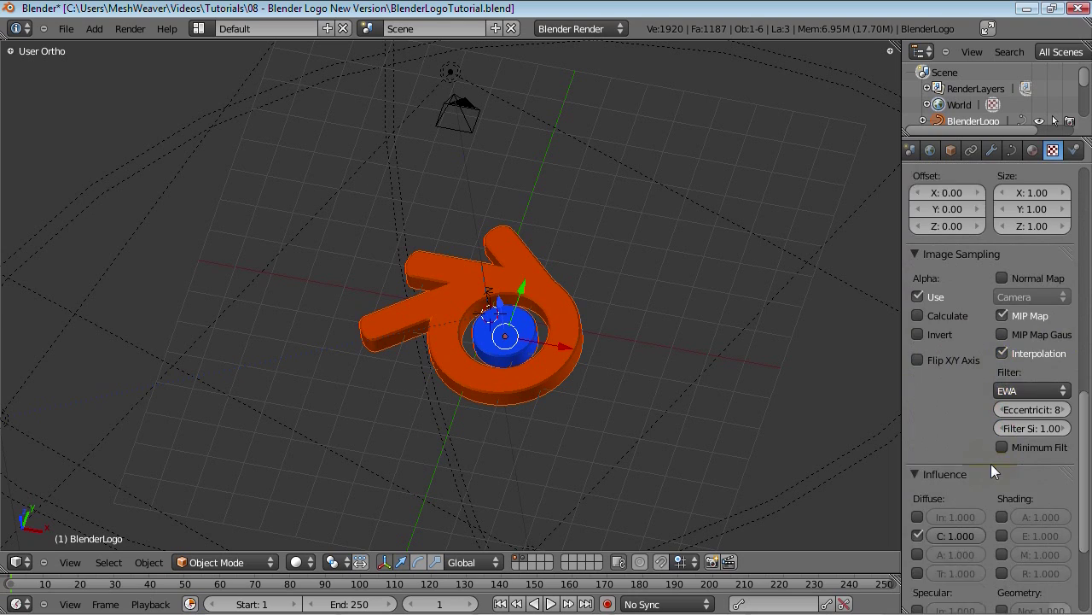
pyautogui.click(979, 518)
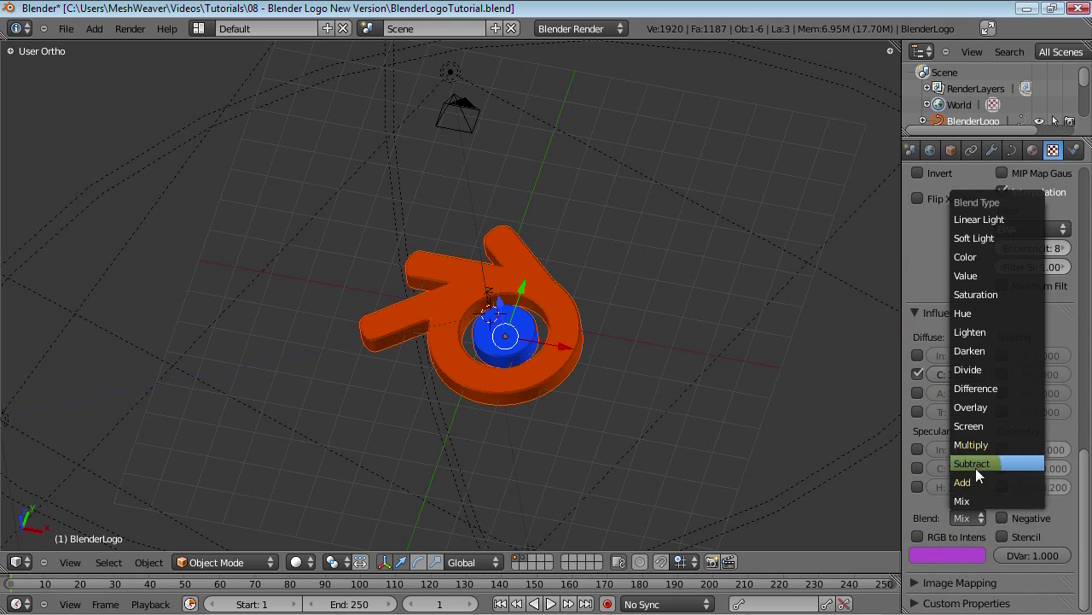
pyautogui.click(987, 421)
pyautogui.moveTo(1084, 490); pyautogui.dragTo(1083, 247)
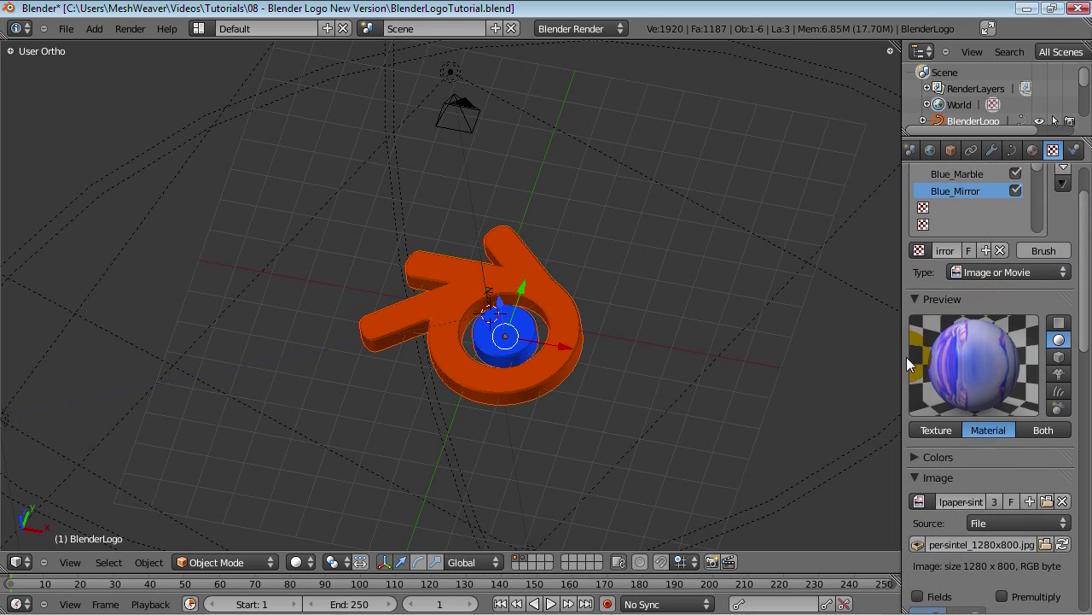
# Step: Set the Blue_Mirror texture's mapping coordinates to Reflection
pyautogui.scroll(-5, 1016, 439)
pyautogui.click(1019, 463)
pyautogui.click(981, 296)
pyautogui.scroll(3, 1028, 379)
# Step: Save the file, render the scene to check the Blue_Mirror reflection, and close the render
pyautogui.hotkey('ctrl', 's')
pyautogui.click(553, 295)
pyautogui.press('F12')
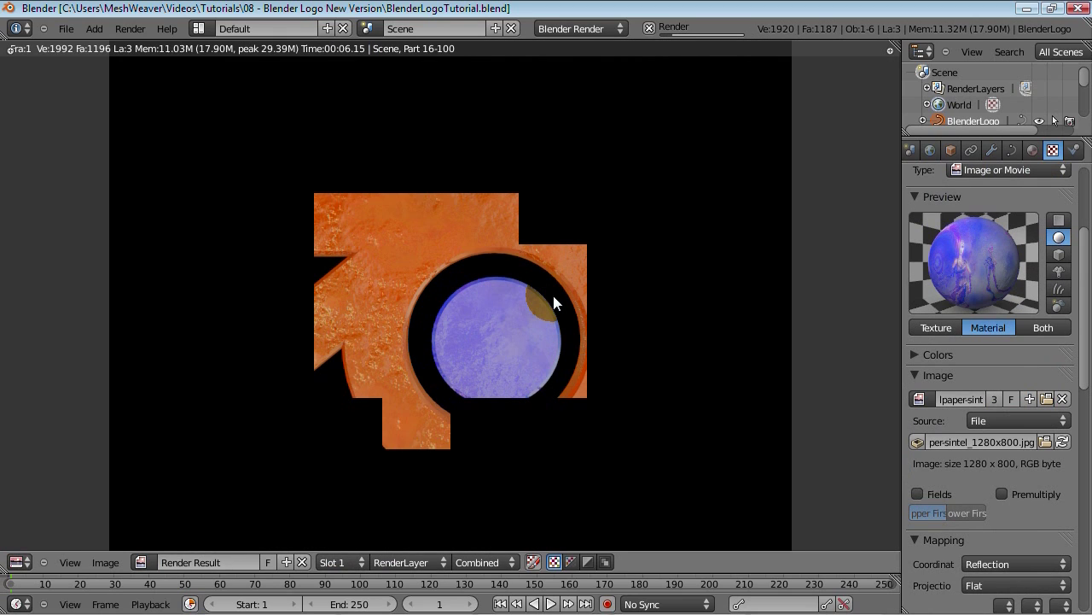
pyautogui.press('Escape')
pyautogui.press('Escape')
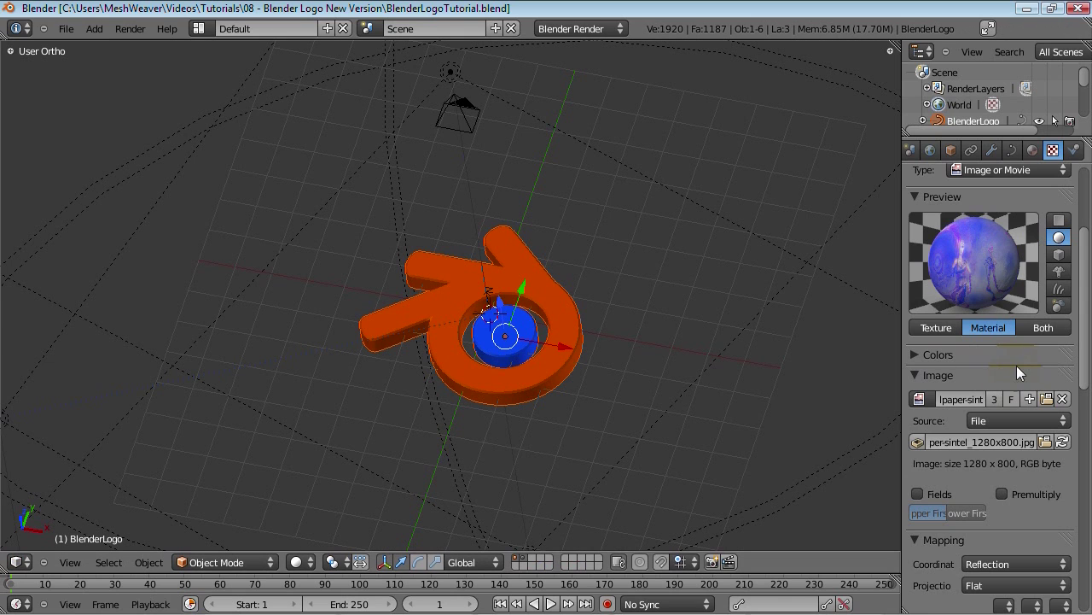
# Step: Reduce the Blue_Mirror texture's diffuse color influence
pyautogui.scroll(-4, 1016, 365)
pyautogui.moveTo(1089, 346); pyautogui.dragTo(1085, 475)
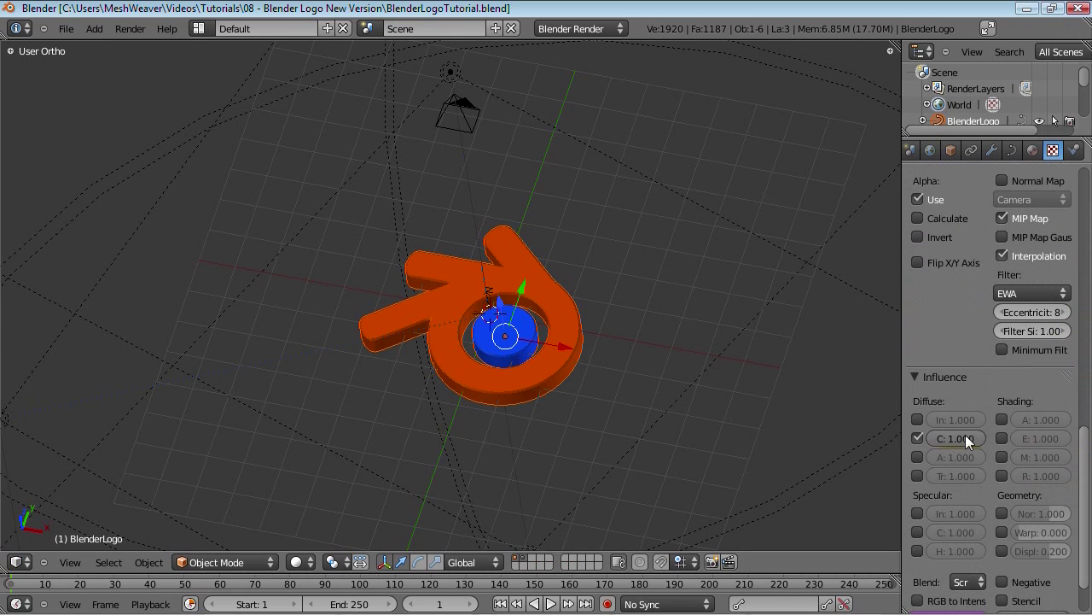
pyautogui.moveTo(1084, 456); pyautogui.dragTo(1087, 184)
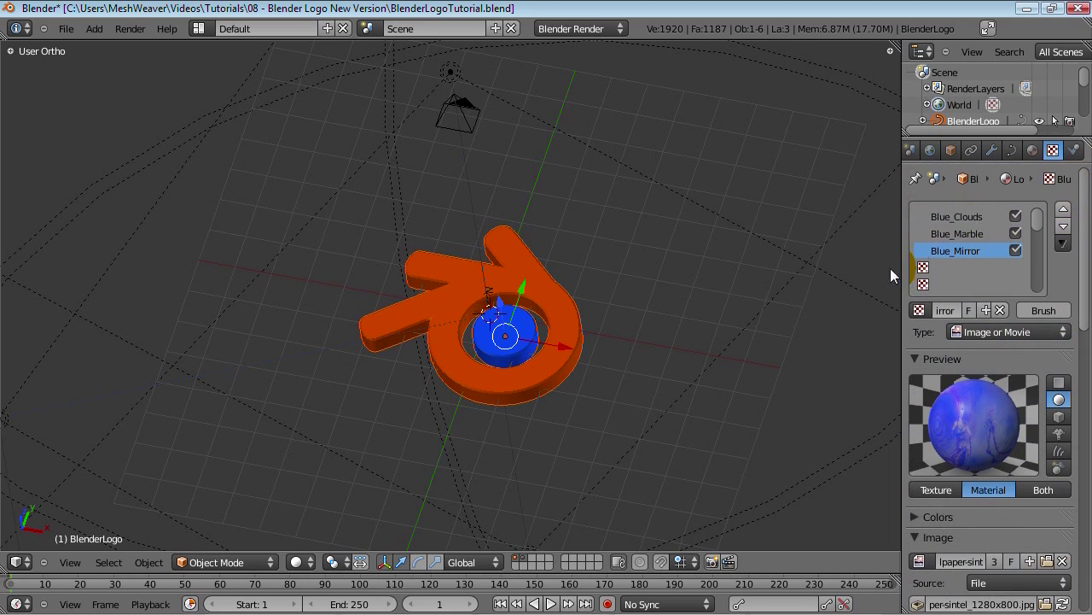
# Step: Save the file and render the scene to examine the softened reflection on the blue disc
pyautogui.hotkey('ctrl', 's')
pyautogui.click(556, 322)
pyautogui.press('F12')
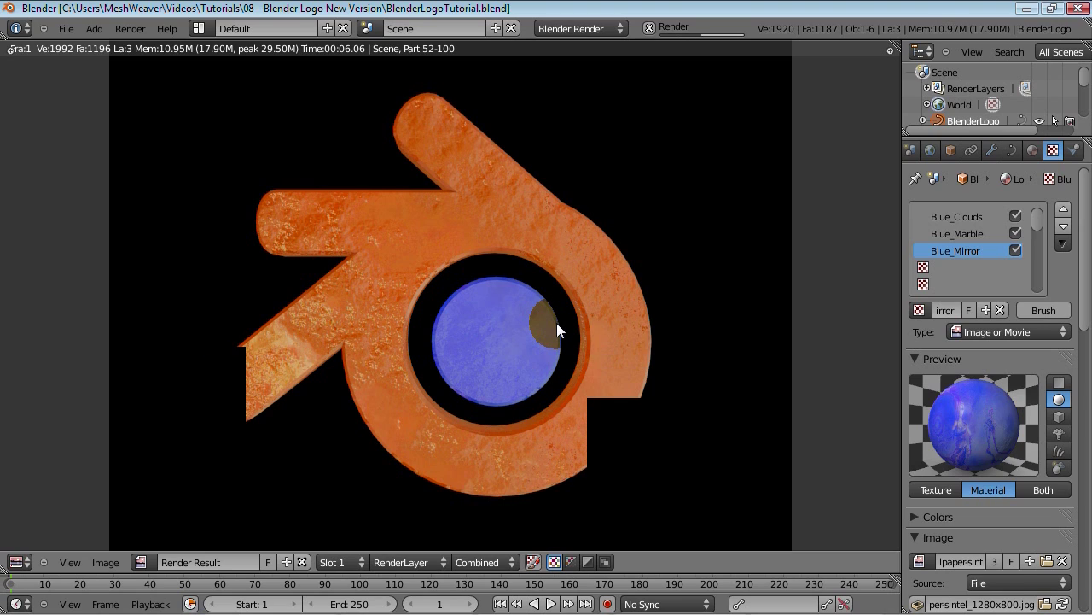
pyautogui.hotkey('ctrl', 's')
pyautogui.click(557, 325)
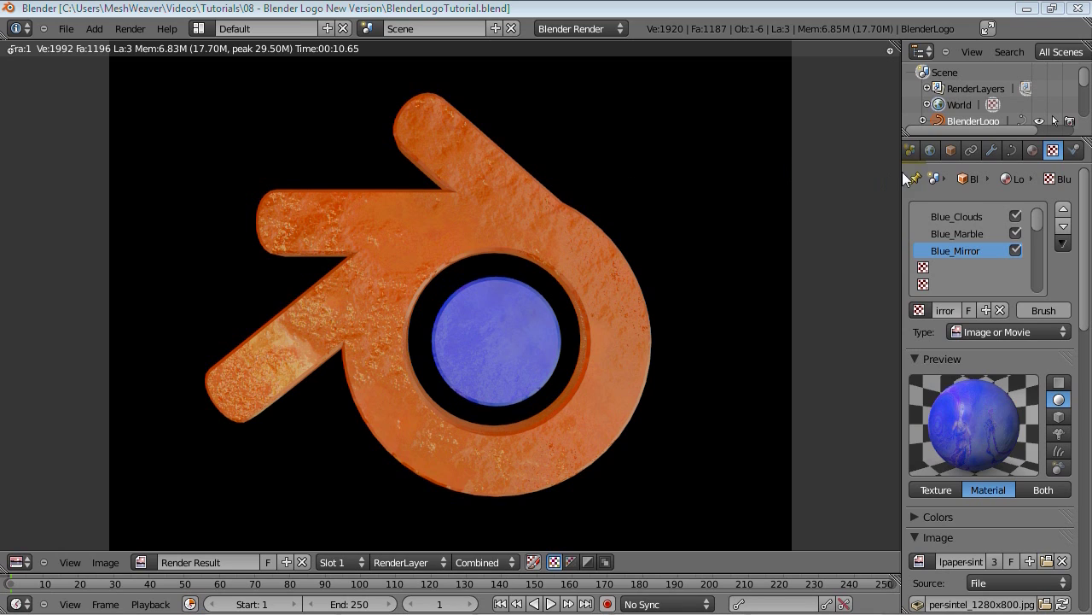
# Step: Try Global and Sphere mapping coordinates on the world's WorldMirror texture and render the scene
pyautogui.click(931, 151)
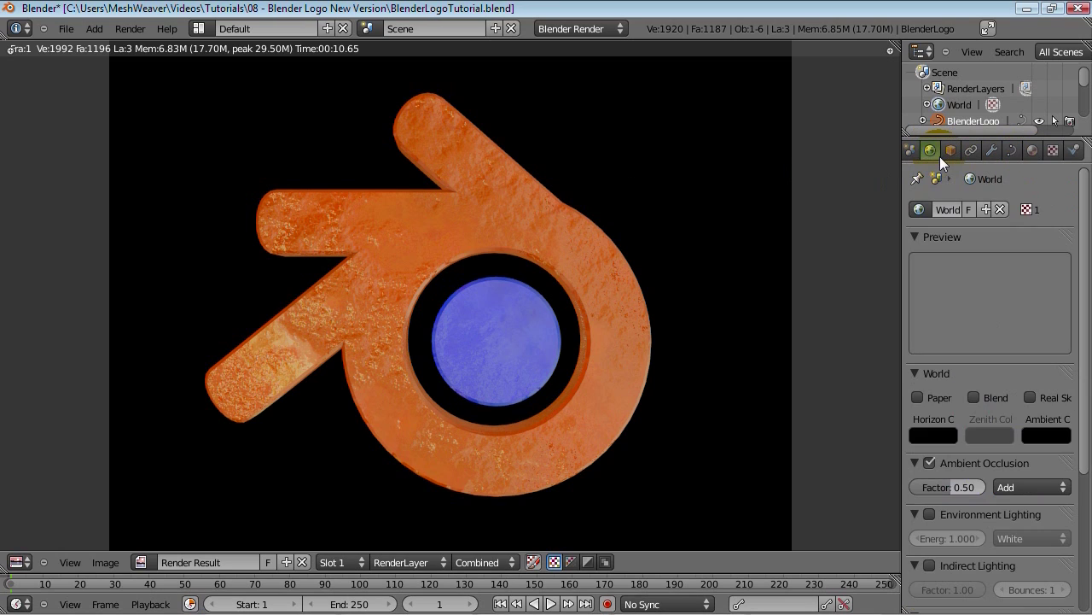
pyautogui.click(1053, 151)
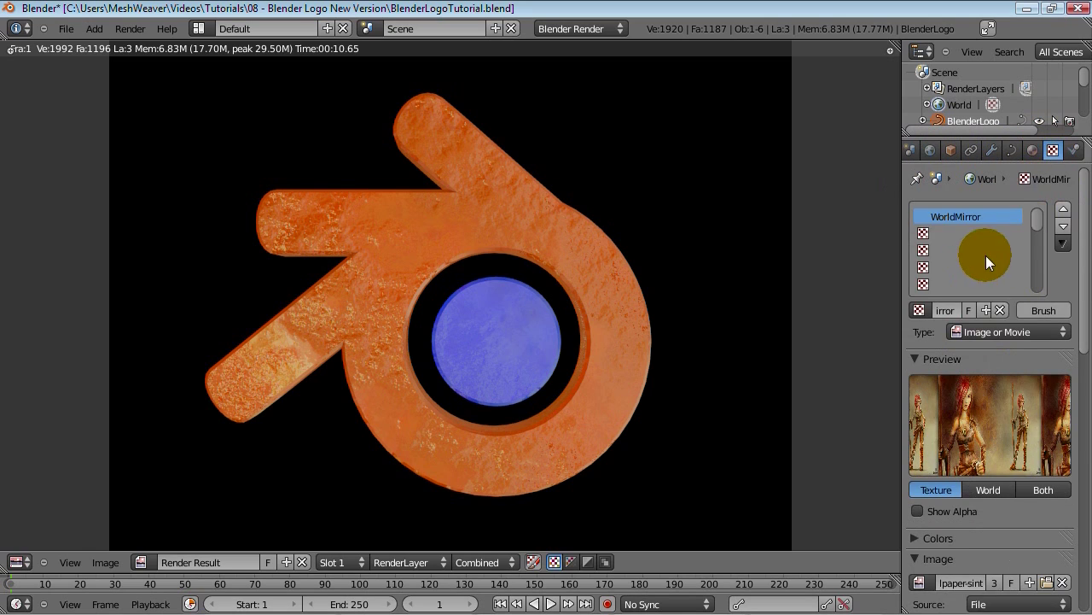
pyautogui.scroll(-6, 985, 255)
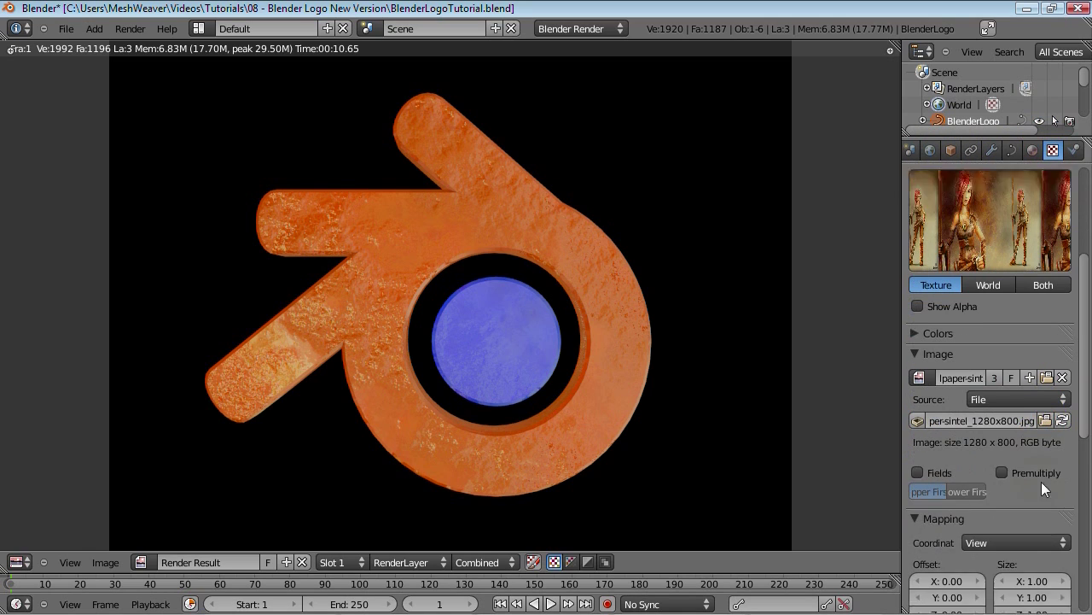
pyautogui.scroll(-2, 1041, 481)
pyautogui.click(1010, 472)
pyautogui.click(985, 440)
pyautogui.click(1016, 474)
pyautogui.click(967, 398)
pyautogui.press('F12')
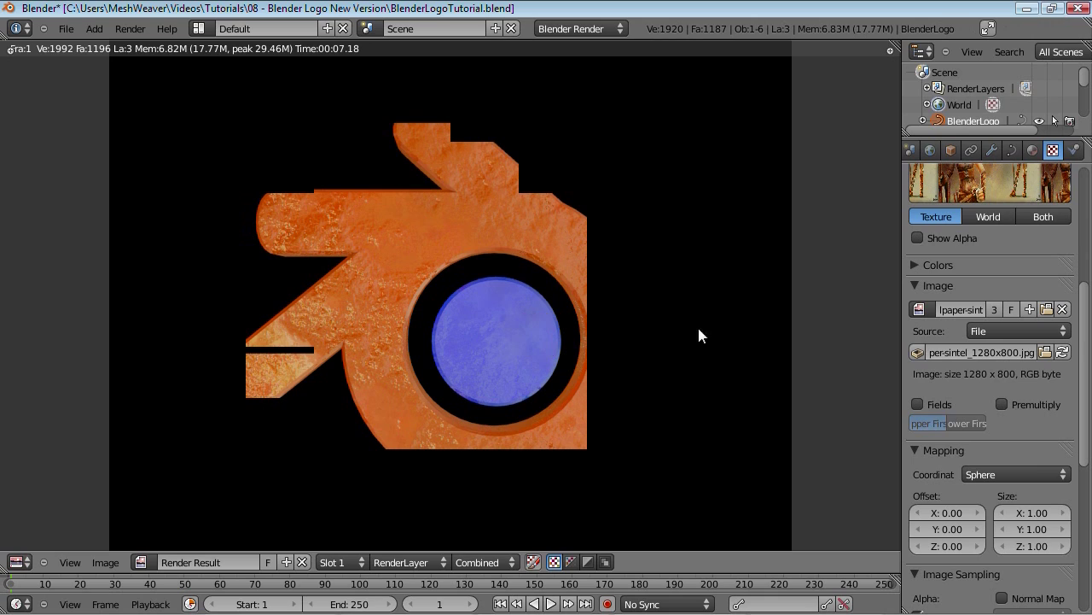
# Step: Return the WorldMirror texture's mapping coordinates to View, save the file, and render the scene again
pyautogui.click(997, 477)
pyautogui.click(973, 519)
pyautogui.hotkey('ctrl', 's')
pyautogui.click(552, 331)
pyautogui.press('F12')
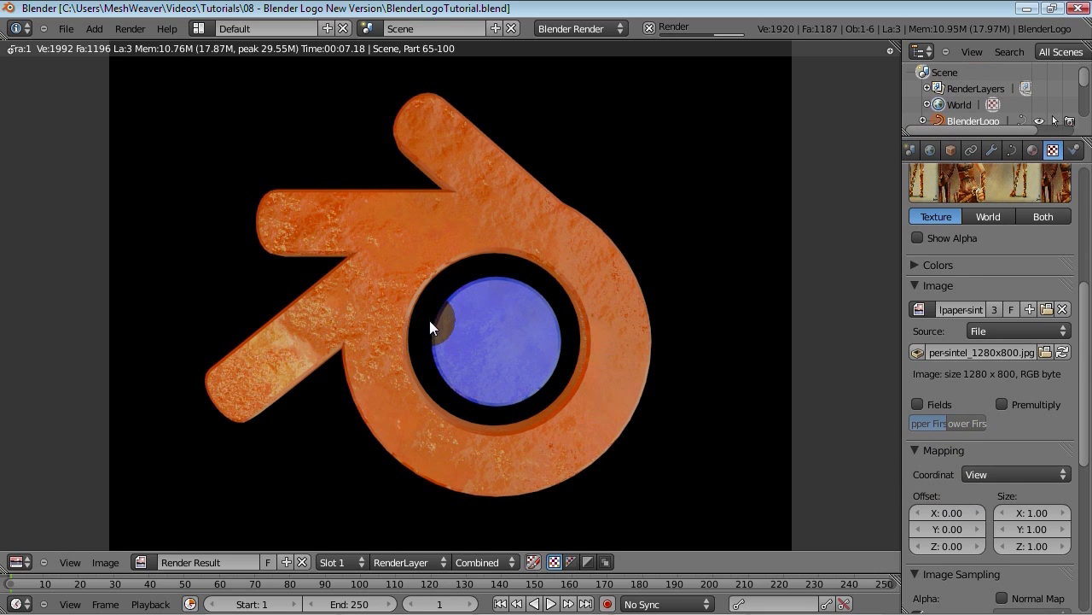
# Step: Render the scene into Slot 2 with the WorldMirror texture's mapping coordinates set to Sphere
pyautogui.click(362, 561)
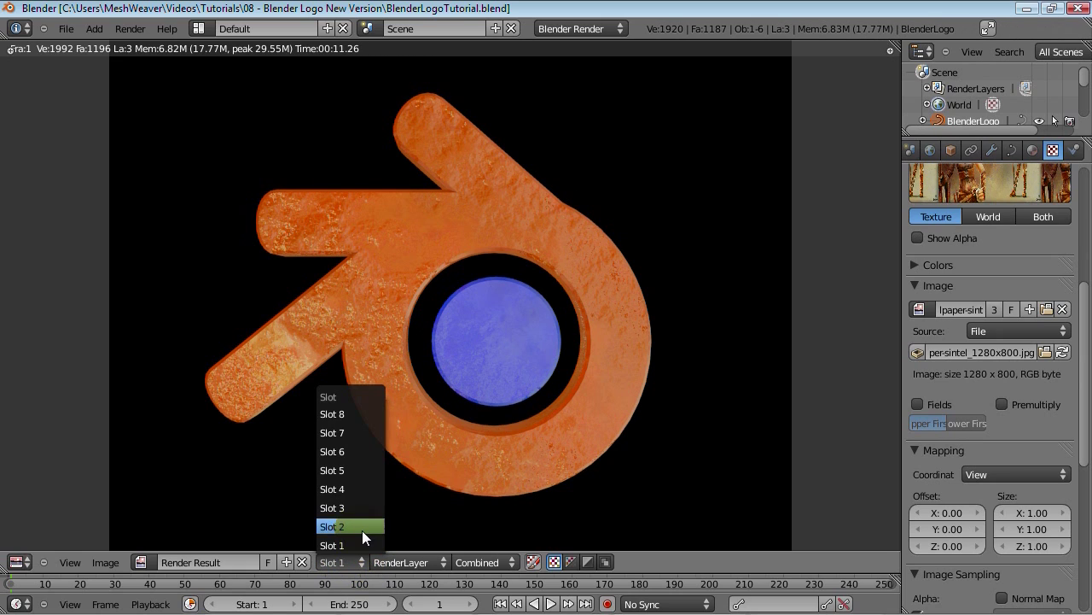
pyautogui.click(362, 526)
pyautogui.click(979, 474)
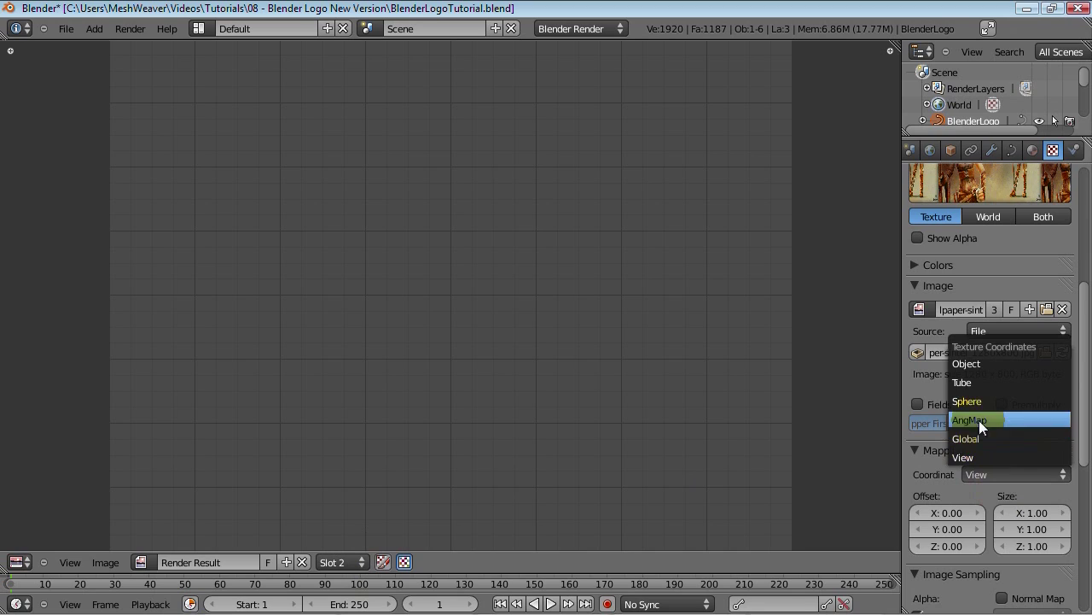
pyautogui.click(963, 404)
pyautogui.press('F12')
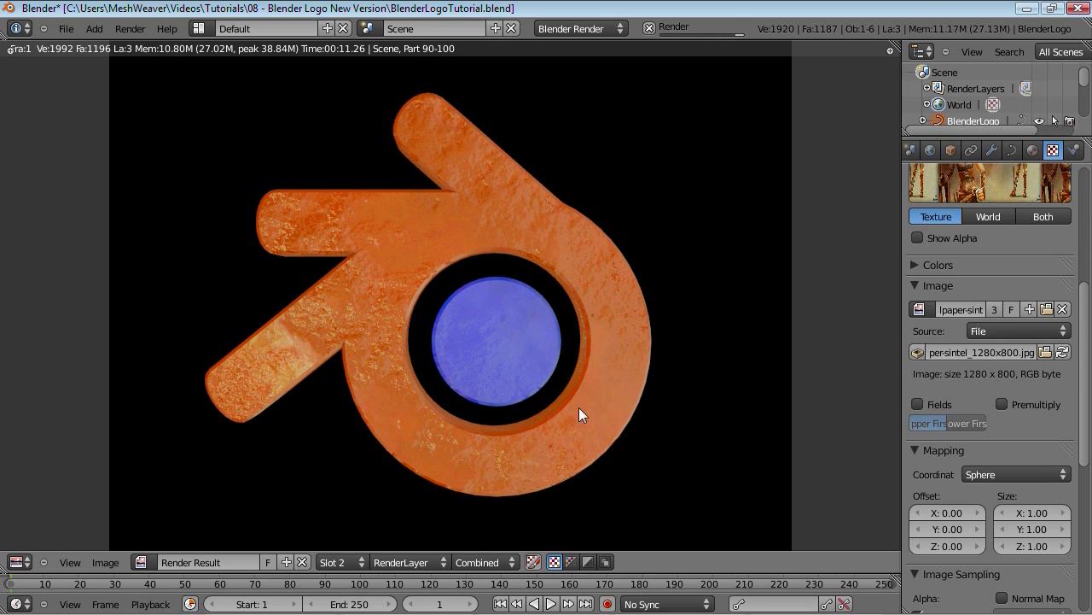
# Step: Compare the renders in Slot 1 and Slot 2, and restore the WorldMirror texture's mapping coordinates to View
pyautogui.click(326, 558)
pyautogui.click(344, 544)
pyautogui.click(345, 557)
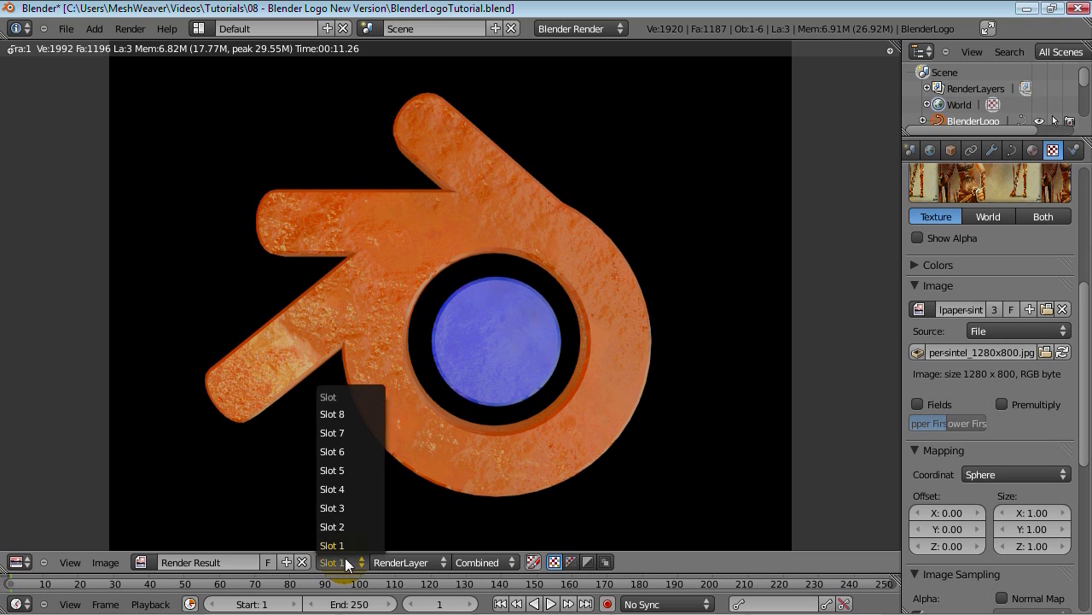
pyautogui.click(345, 526)
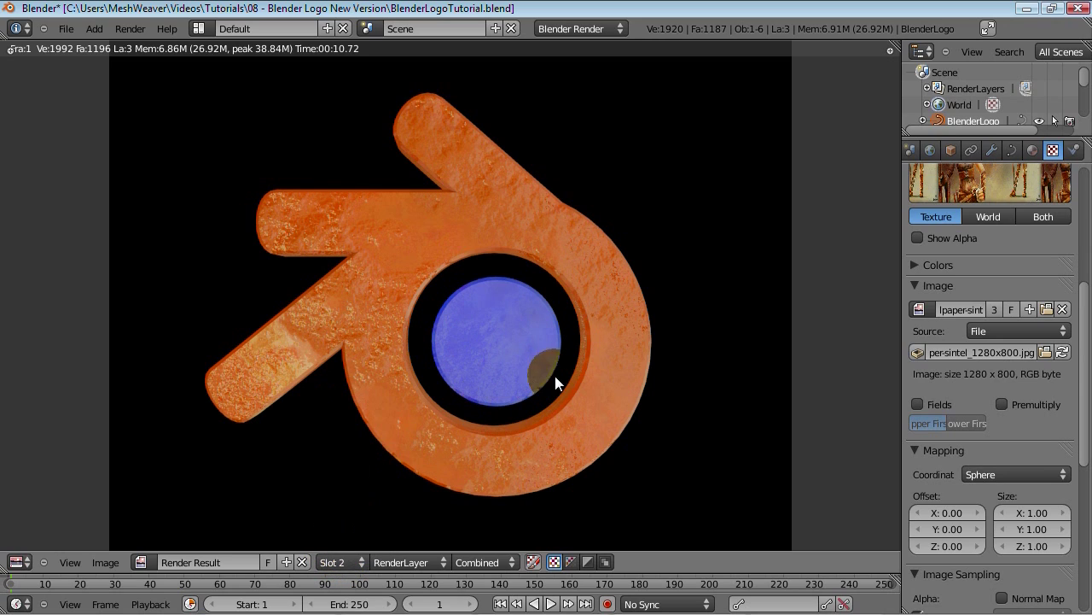
pyautogui.click(1017, 475)
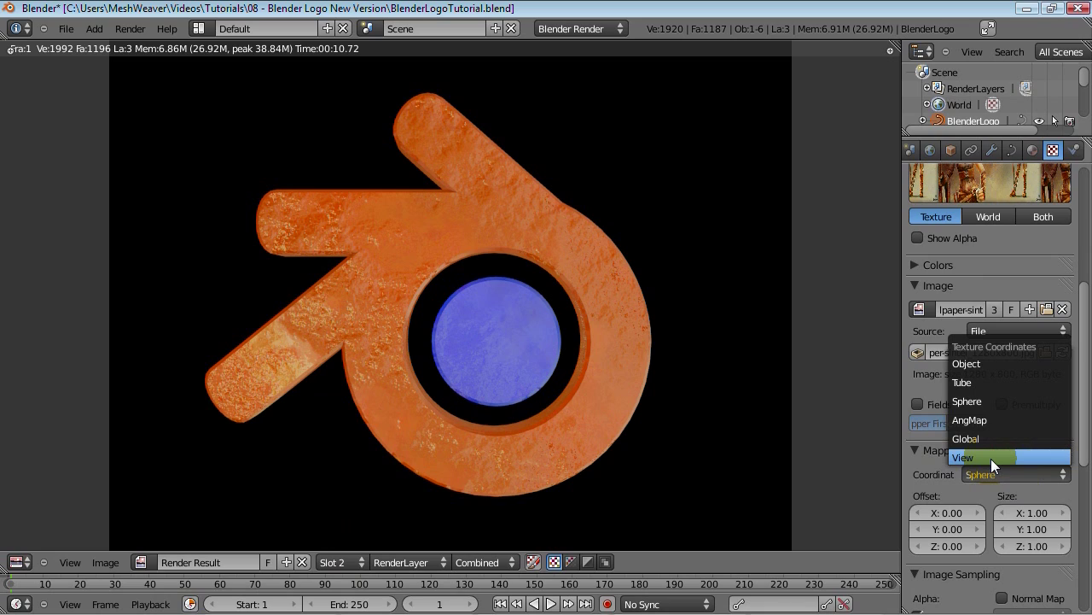
pyautogui.click(991, 458)
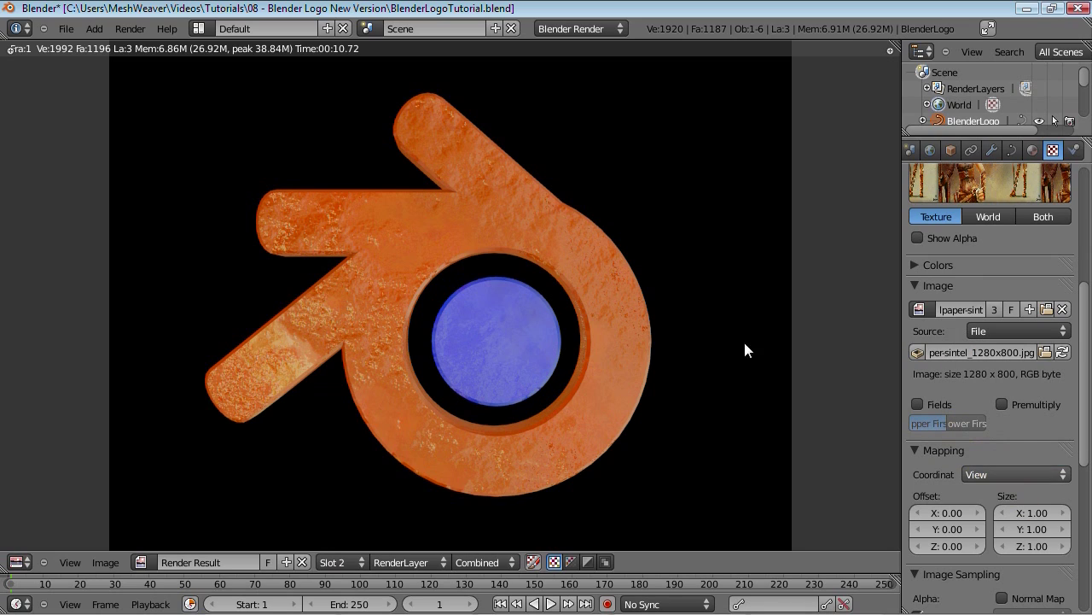
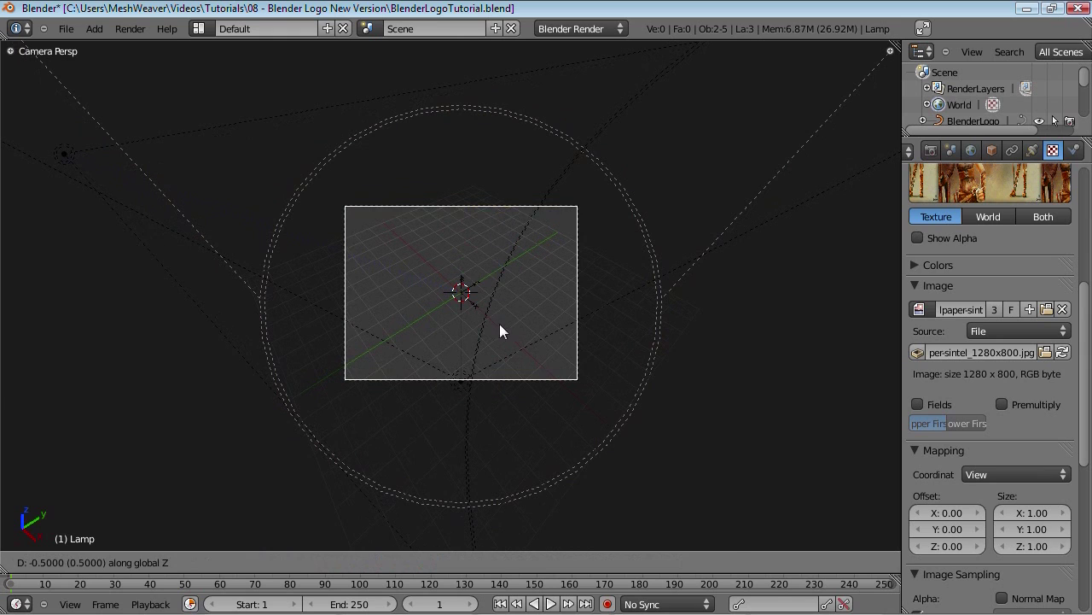
# Step: Lower the camera and its neighbouring lamp together along the global Z axis, and check the logo in solid camera view
pyautogui.rightClick(571, 306)
pyautogui.press('KP_0')
pyautogui.press('KP_1')
pyautogui.rightClick(556, 173)
pyautogui.scroll(2, 569, 188)
pyautogui.press('g')
pyautogui.press('z')
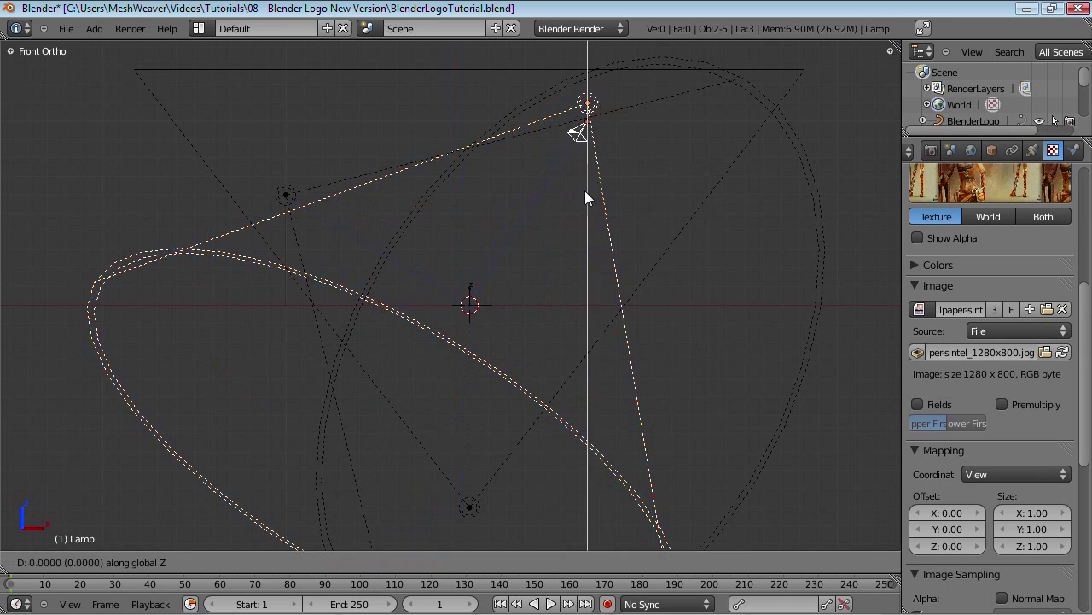
pyautogui.click(591, 266)
pyautogui.press('KP_0')
pyautogui.scroll(2, 563, 281)
pyautogui.press('z')
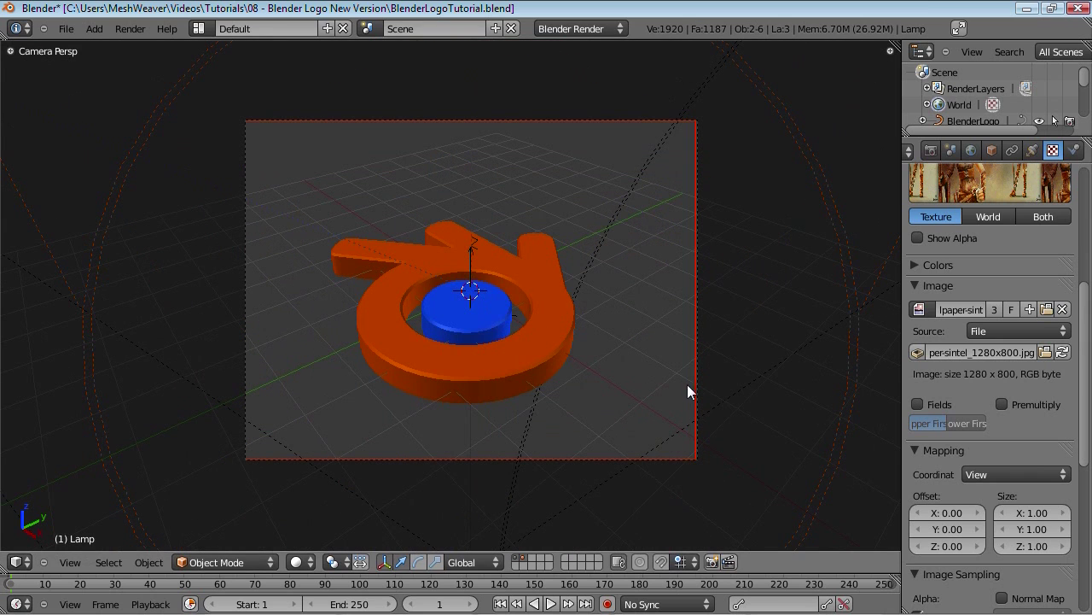
# Step: Move the camera and its lamp together in top view, closer to the front of the logo
pyautogui.press('KP_7')
pyautogui.press('g')
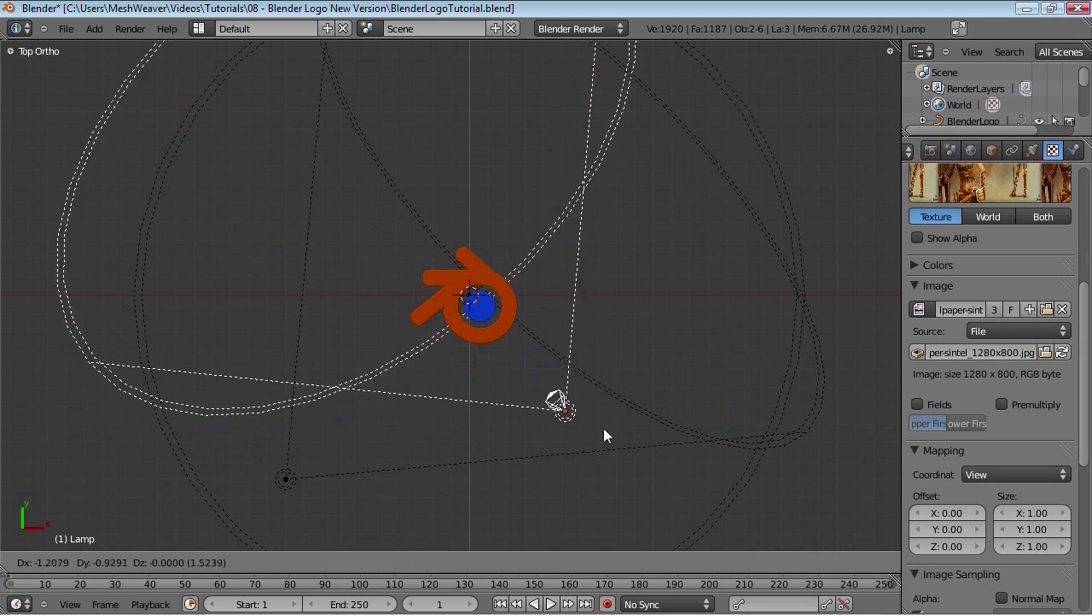
pyautogui.click(562, 391)
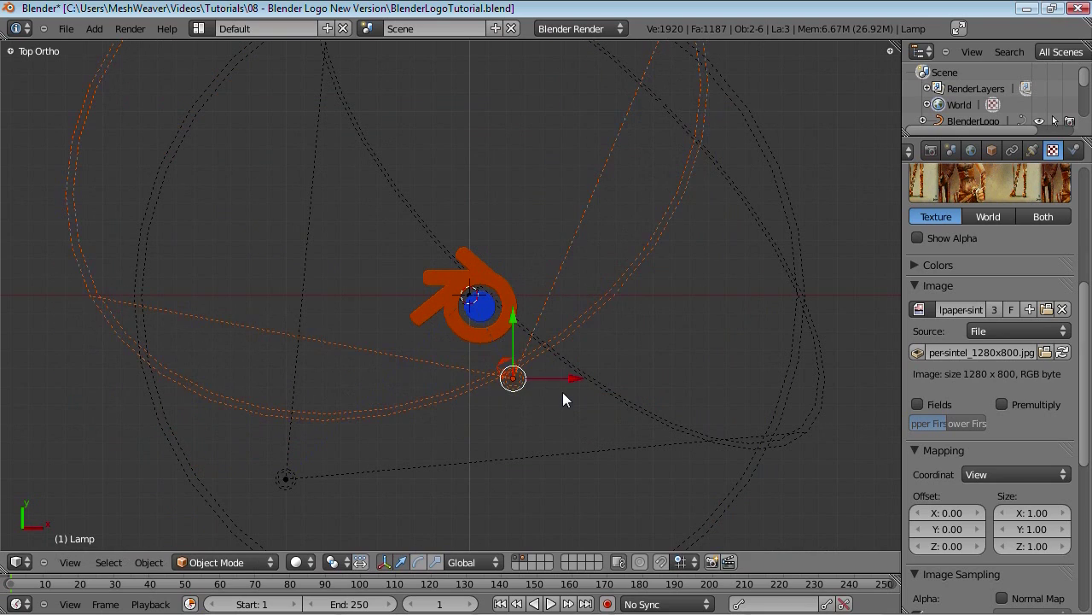
# Step: Raise the camera and its lamp 5 units along the global Z axis while looking through the camera
pyautogui.press('KP_0')
pyautogui.press('g')
pyautogui.press('z')
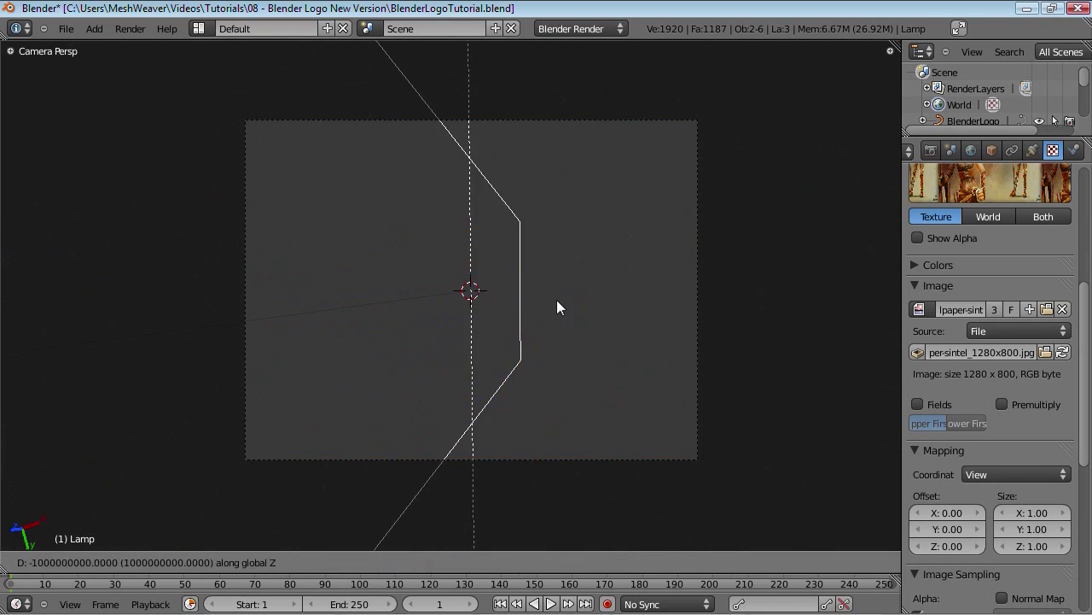
pyautogui.press('Escape')
pyautogui.write('gz1')
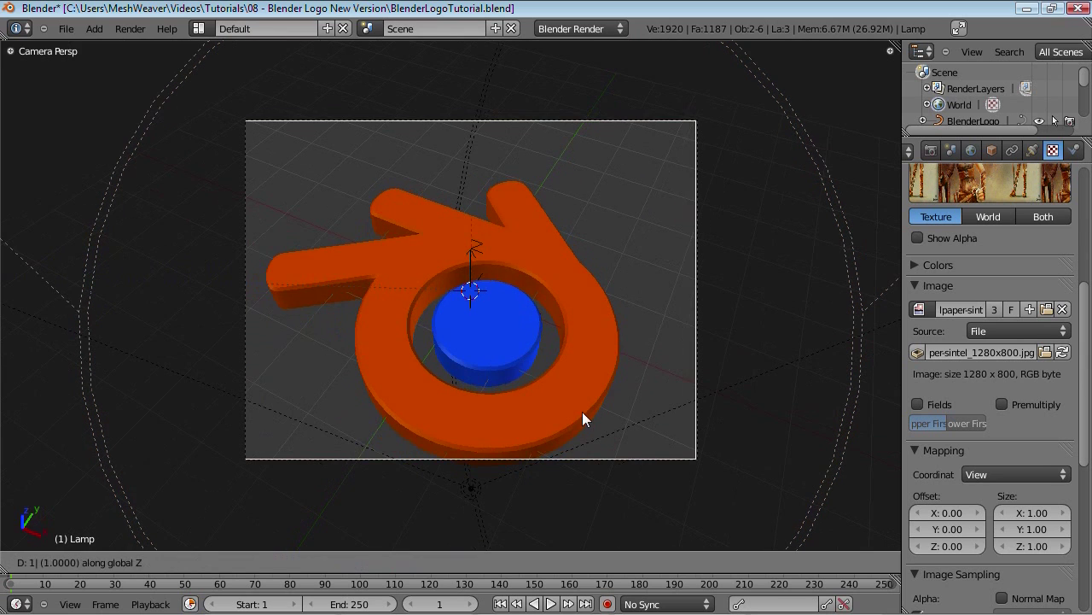
pyautogui.write('0')
pyautogui.press('BackSpace')
pyautogui.press('BackSpace')
pyautogui.write('5')
pyautogui.press('Return')
# Step: Shift the camera and its lamp sideways in camera view, and lower them slightly along the global Z axis
pyautogui.press('g')
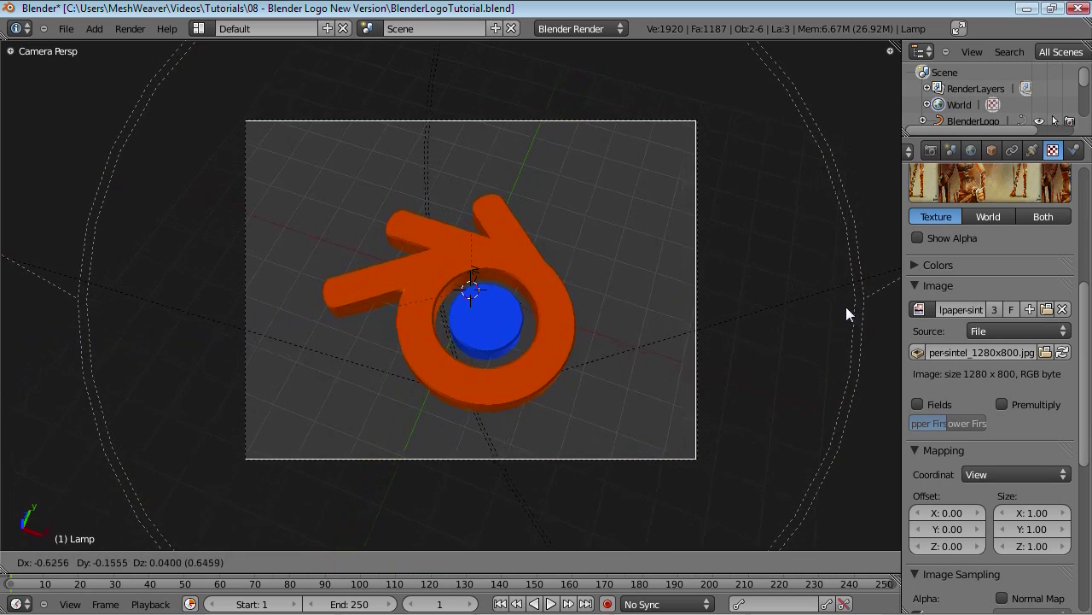
pyautogui.click(97, 238)
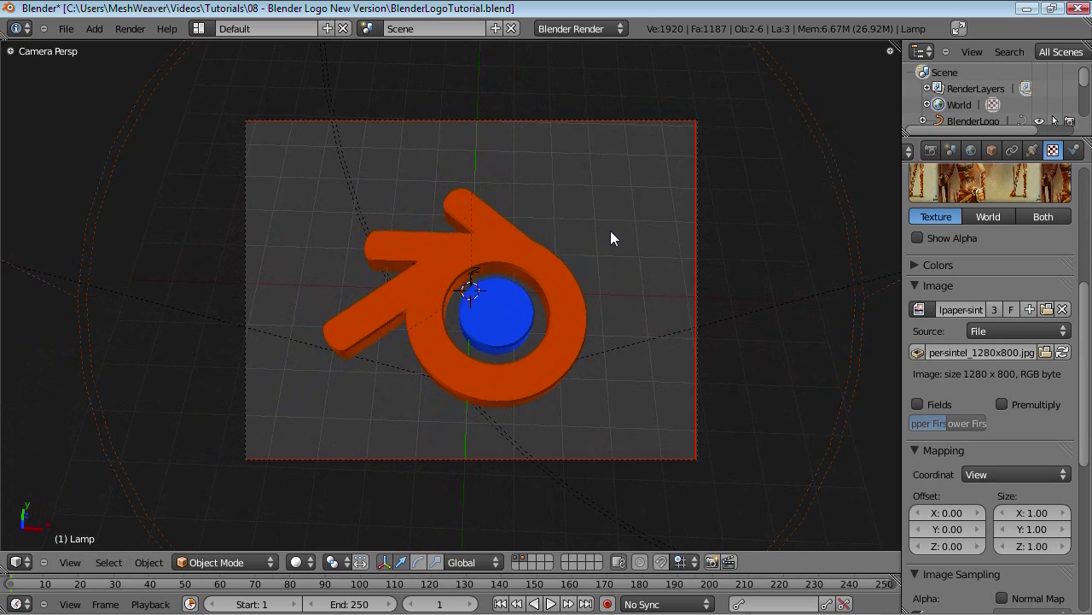
pyautogui.press('g')
pyautogui.rightClick(633, 321)
pyautogui.write('gz-5')
pyautogui.press('Return')
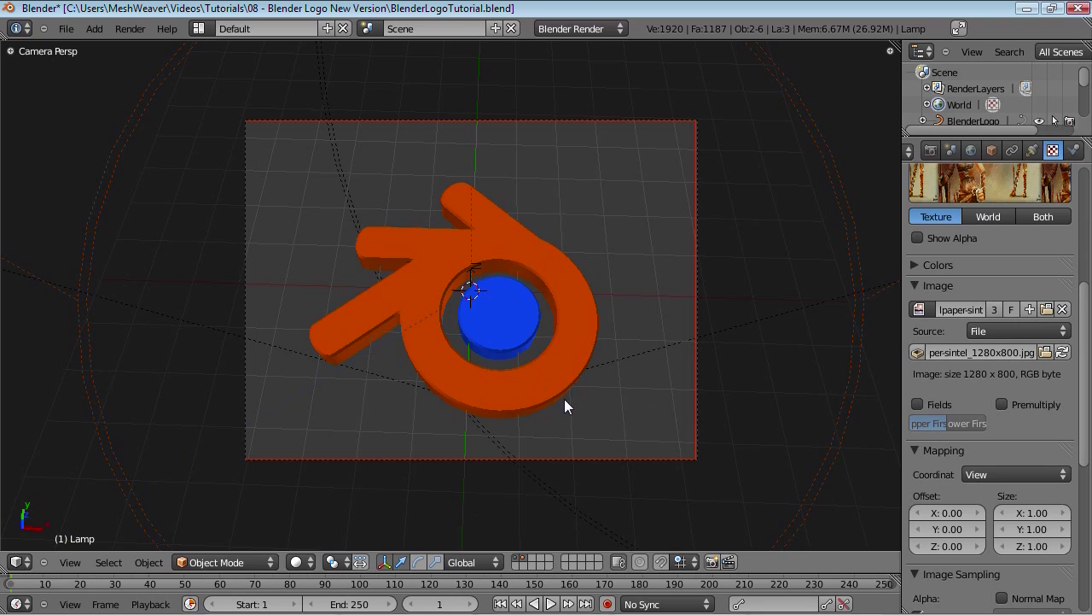
# Step: Add a plane in front view and lower it about 0.3 units along global Z to just beneath the logo
pyautogui.press('KP_1')
pyautogui.scroll(1, 389, 260)
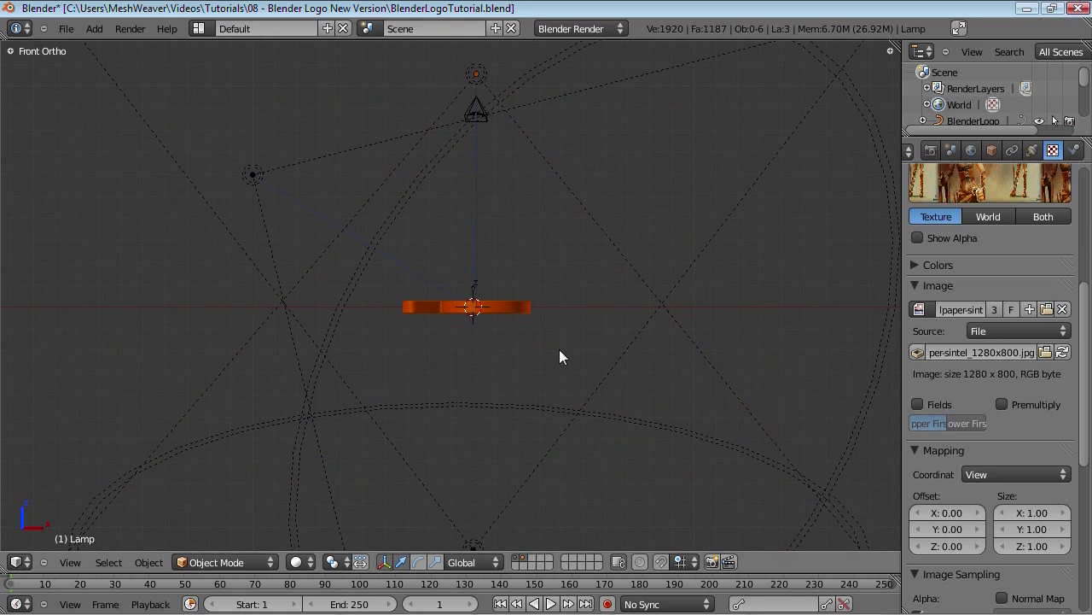
pyautogui.hotkey('shift', 'a')
pyautogui.moveTo(520, 224)
pyautogui.click(619, 227)
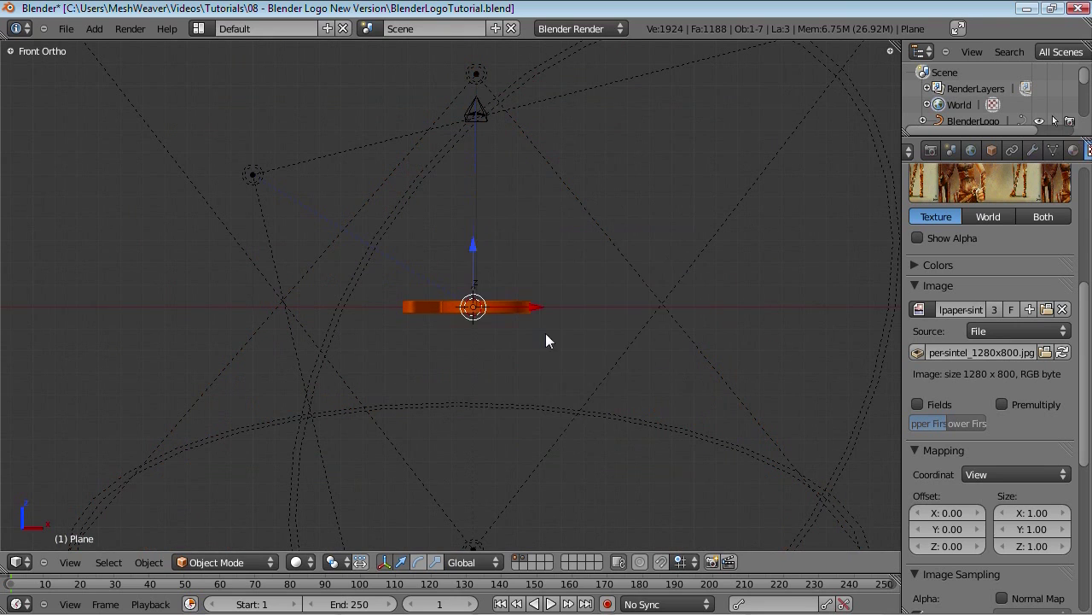
pyautogui.scroll(7, 554, 336)
pyautogui.press('g')
pyautogui.press('z')
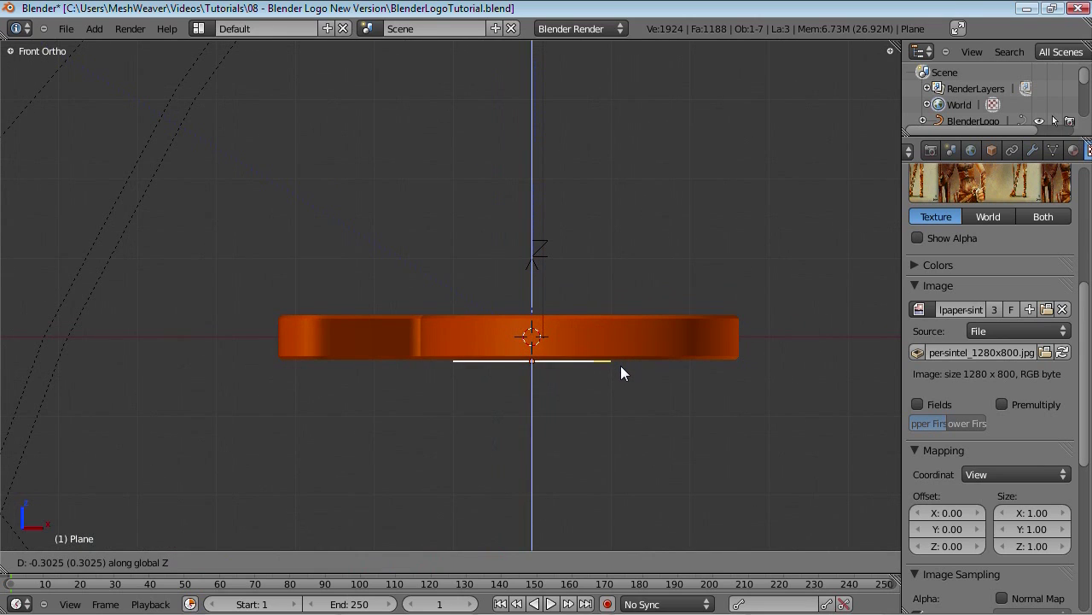
pyautogui.click(621, 364)
# Step: Scale the plane up about 20 times into a large ground surface, and check it at an angle
pyautogui.scroll(-9, 654, 357)
pyautogui.scroll(-5, 500, 342)
pyautogui.press('s')
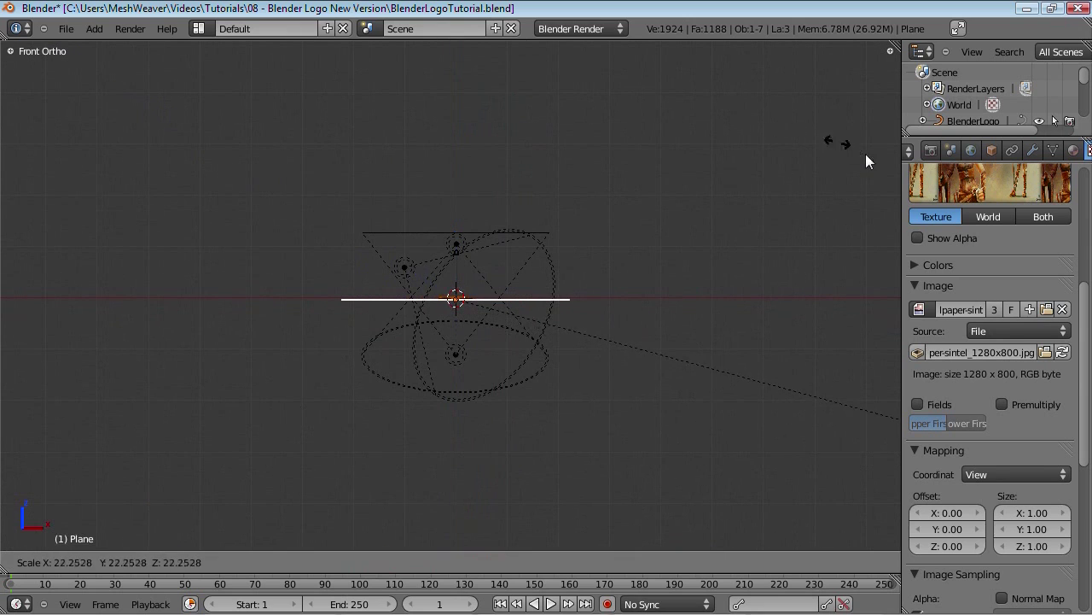
pyautogui.click(612, 104)
pyautogui.moveTo(604, 131); pyautogui.dragTo(442, 341, button='middle')
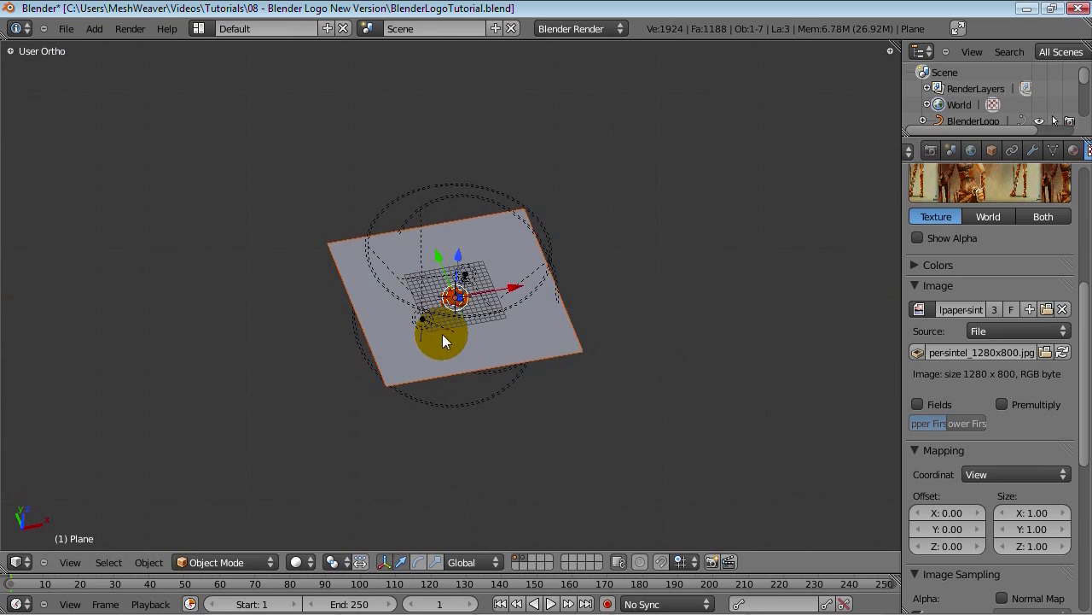
# Step: Rename the plane's material to GroundPlane
pyautogui.click(1074, 150)
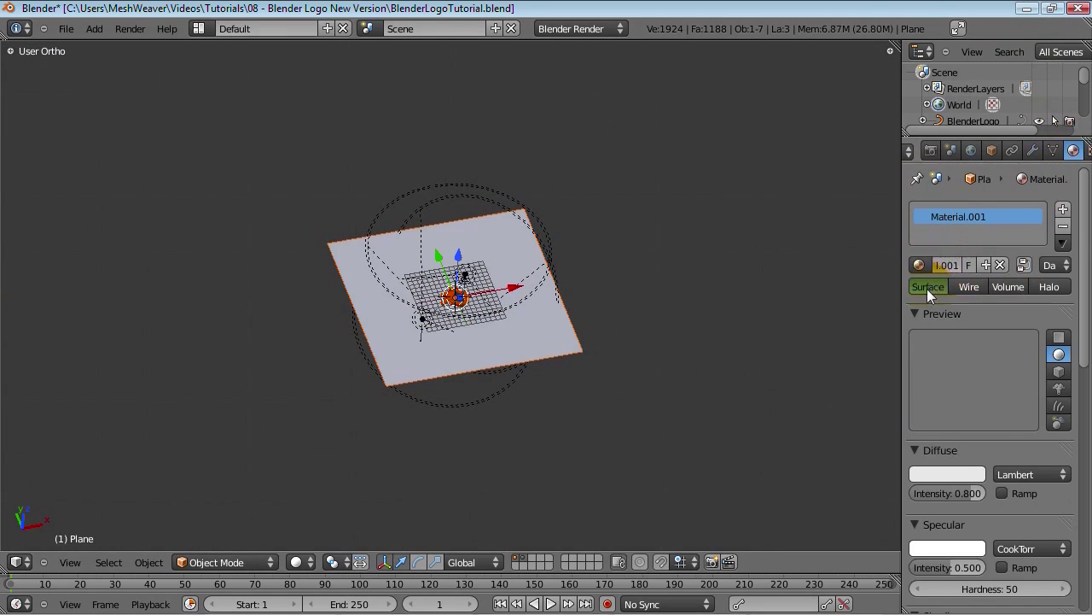
pyautogui.click(940, 265)
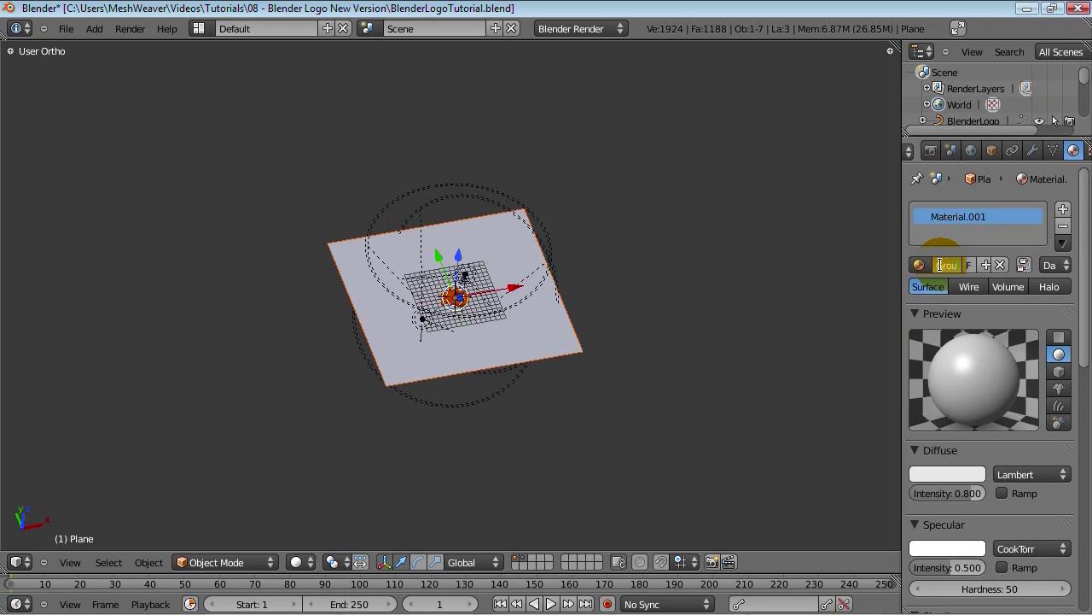
pyautogui.write('GroundPlane')
pyautogui.press('Return')
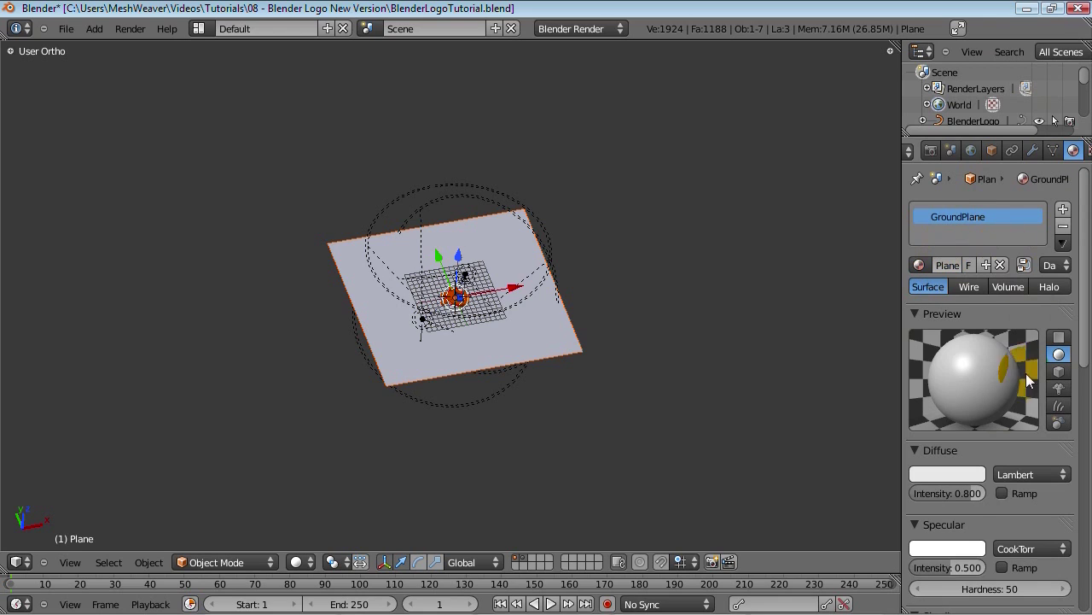
# Step: Set the GroundPlane material's diffuse intensity to 1.000 and its diffuse color to black
pyautogui.moveTo(958, 493)
pyautogui.mouseDown()
pyautogui.moveTo(942, 494)
pyautogui.moveTo(997, 502)
pyautogui.moveTo(955, 481)
pyautogui.mouseUp()
pyautogui.click(955, 481)
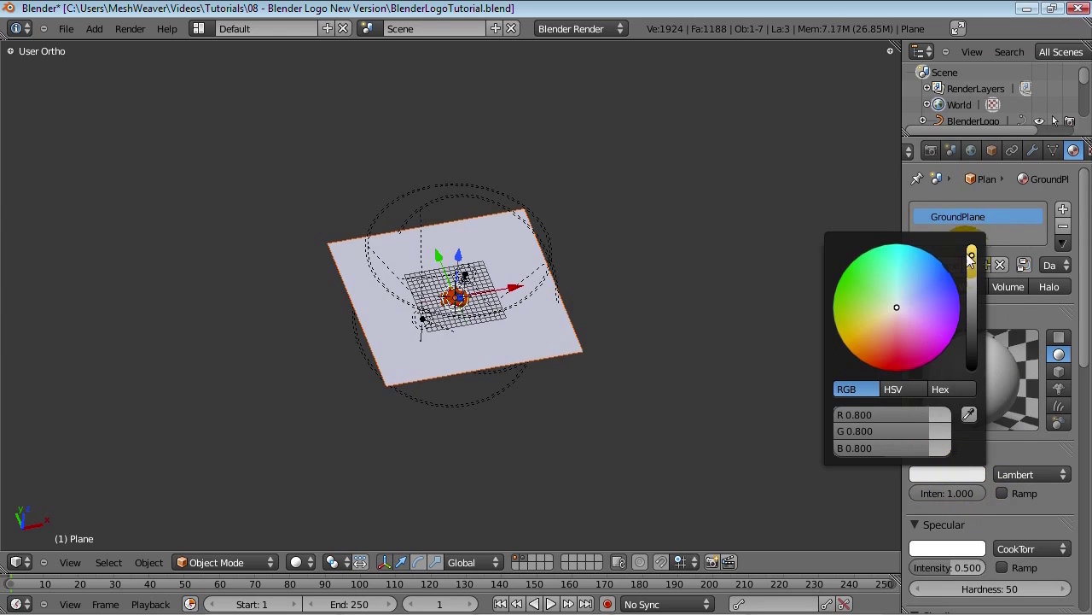
pyautogui.moveTo(972, 252); pyautogui.dragTo(986, 394)
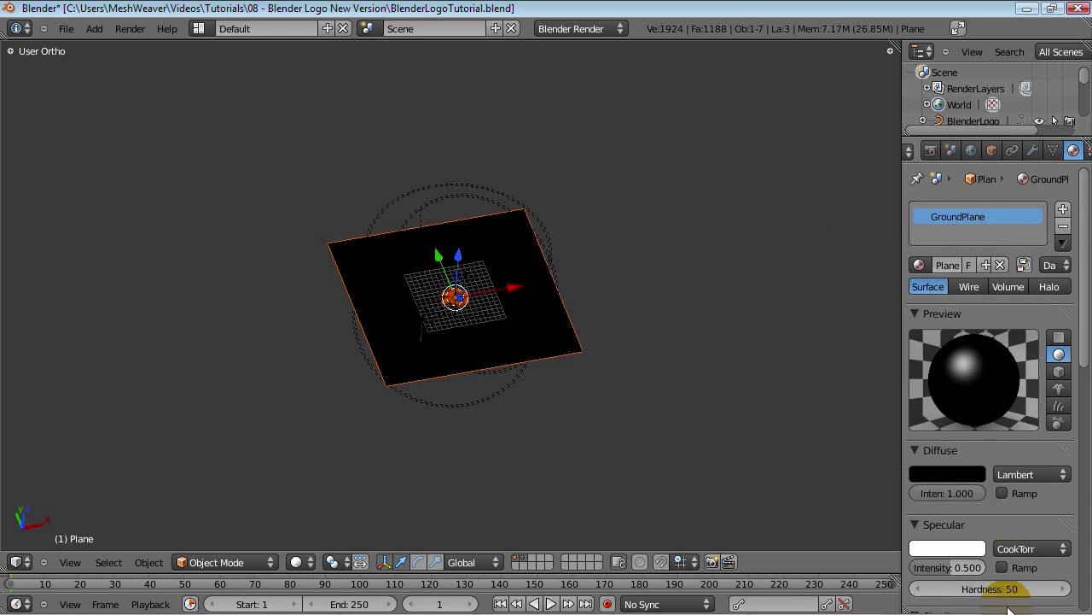
# Step: Set the GroundPlane material's specular intensity to 0.100 and hardness to 80
pyautogui.moveTo(967, 574); pyautogui.dragTo(944, 571)
pyautogui.scroll(-5, 1027, 494)
pyautogui.moveTo(1028, 419)
pyautogui.mouseDown()
pyautogui.moveTo(1018, 417)
pyautogui.moveTo(1071, 430)
pyautogui.moveTo(1044, 430)
pyautogui.mouseUp()
pyautogui.scroll(-1, 1002, 500)
pyautogui.scroll(-4, 1002, 500)
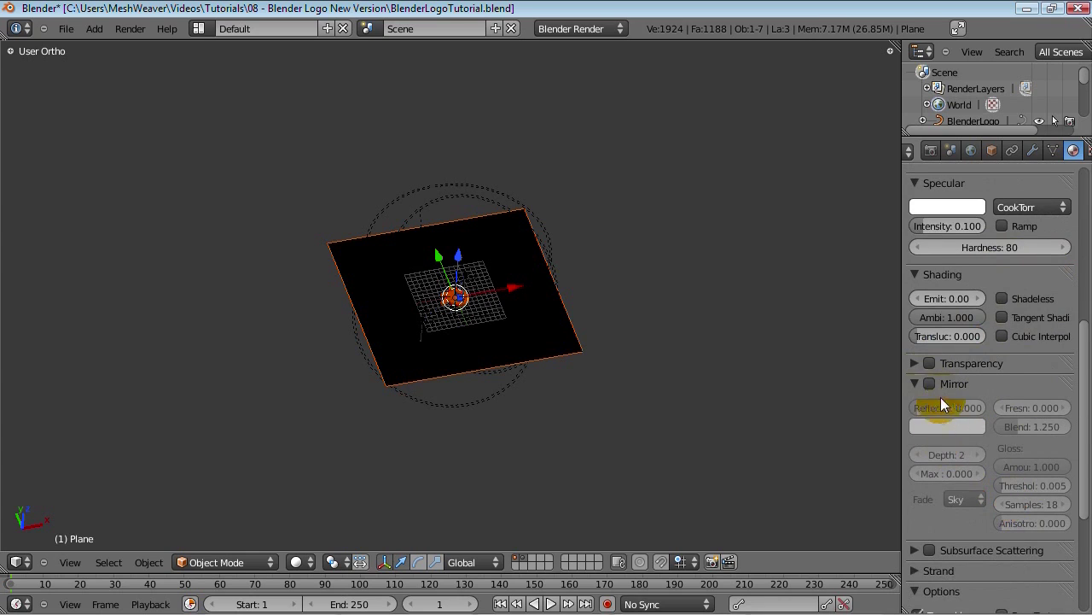
# Step: Enable Mirror on the GroundPlane material with a depth of 4 and a reflectivity of 0.1
pyautogui.click(929, 383)
pyautogui.click(977, 454)
pyautogui.click(978, 454)
pyautogui.click(954, 407)
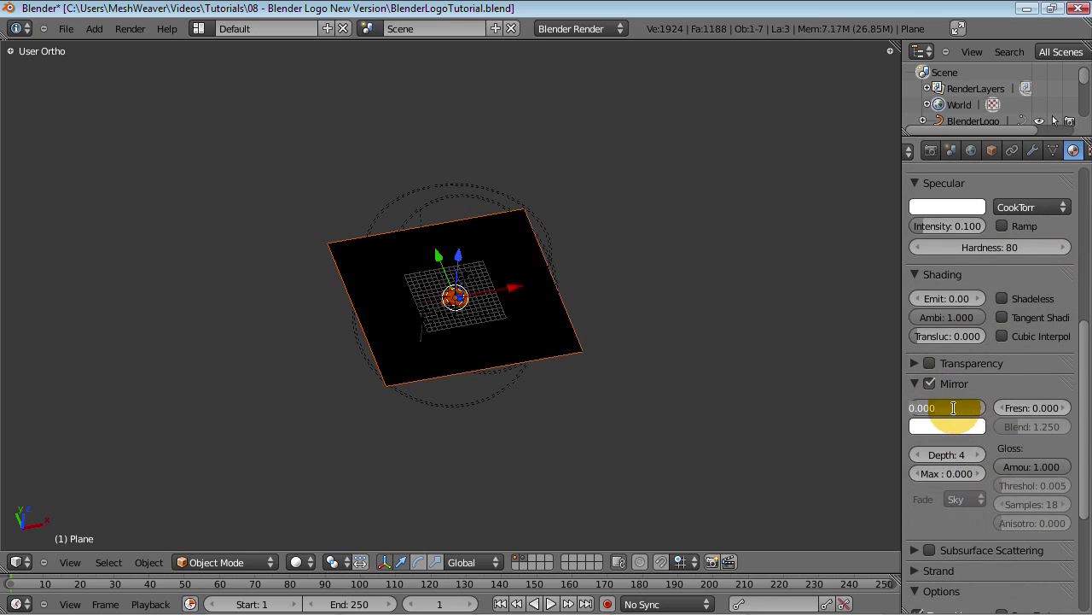
pyautogui.write('0.1')
pyautogui.press('Return')
# Step: Save the file over the existing one and render the scene to check the ground plane
pyautogui.scroll(7, 1008, 326)
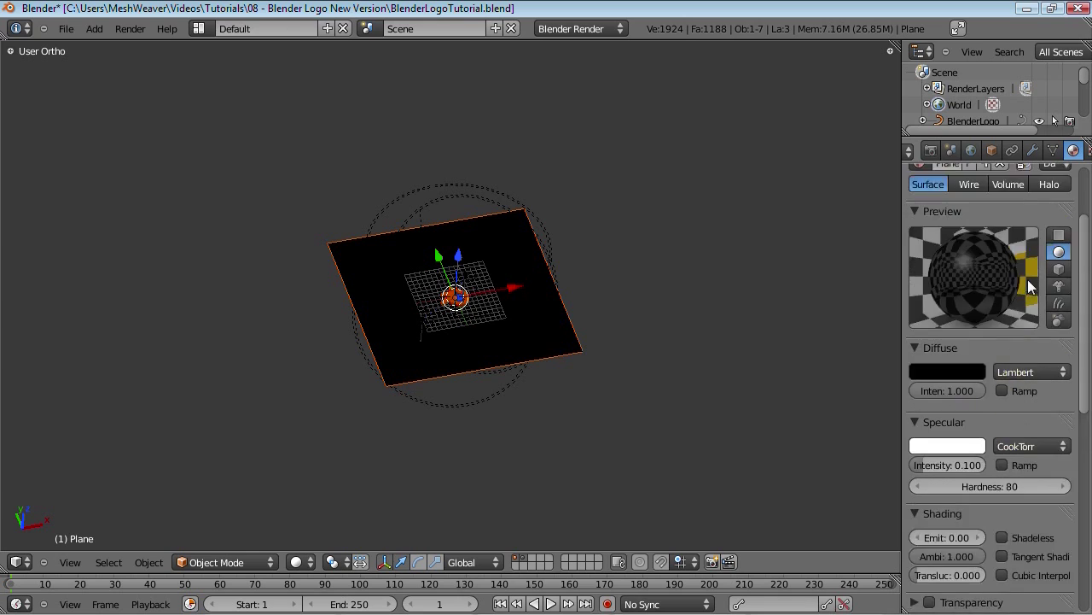
pyautogui.hotkey('ctrl', 's')
pyautogui.click(633, 355)
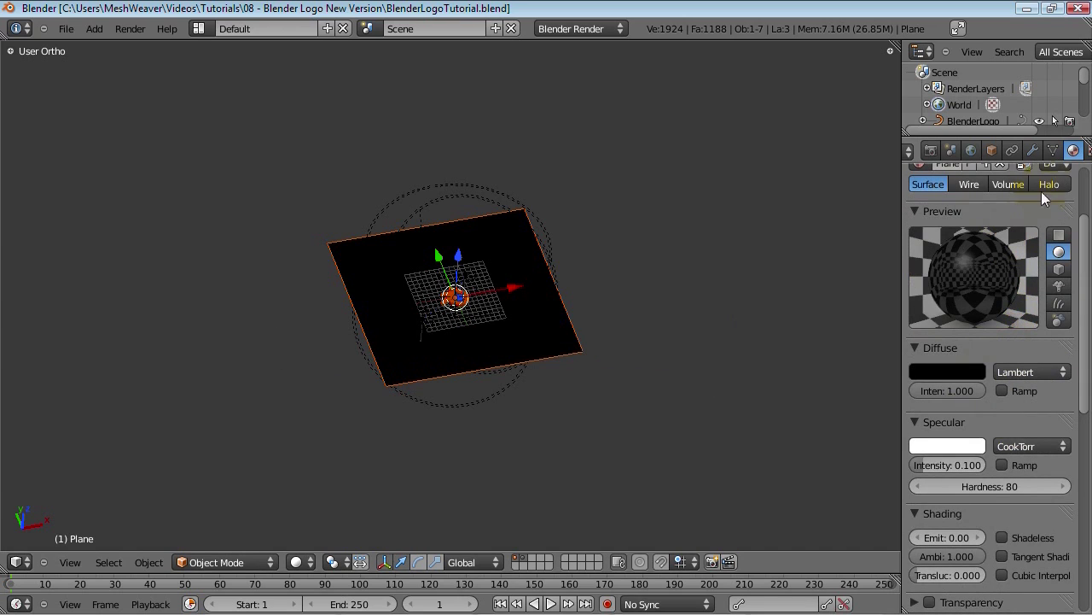
pyautogui.scroll(-3, 1029, 149)
pyautogui.scroll(3, 1028, 149)
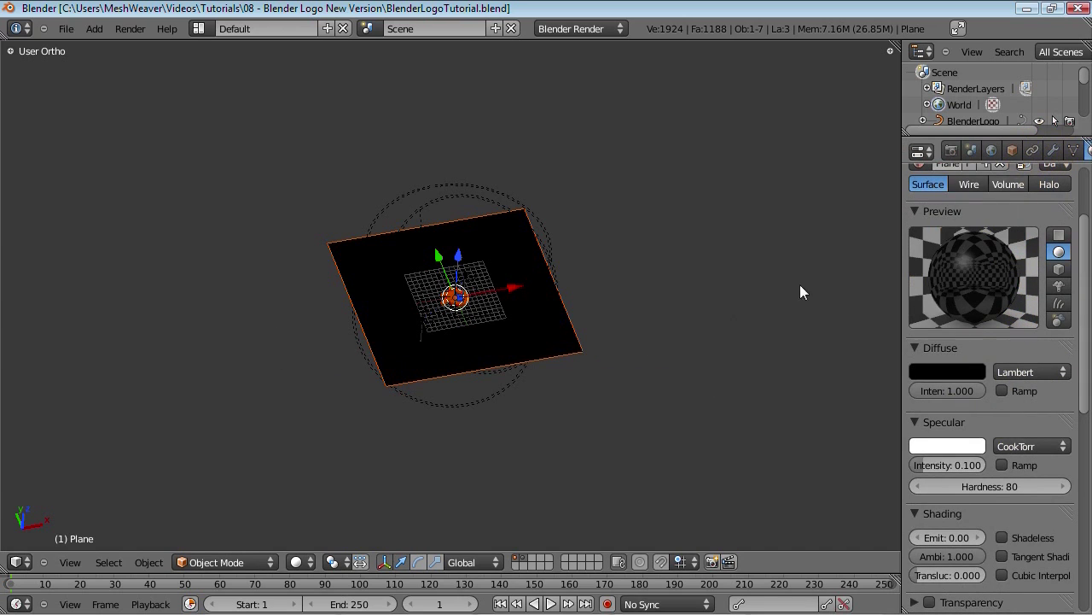
pyautogui.press('F12')
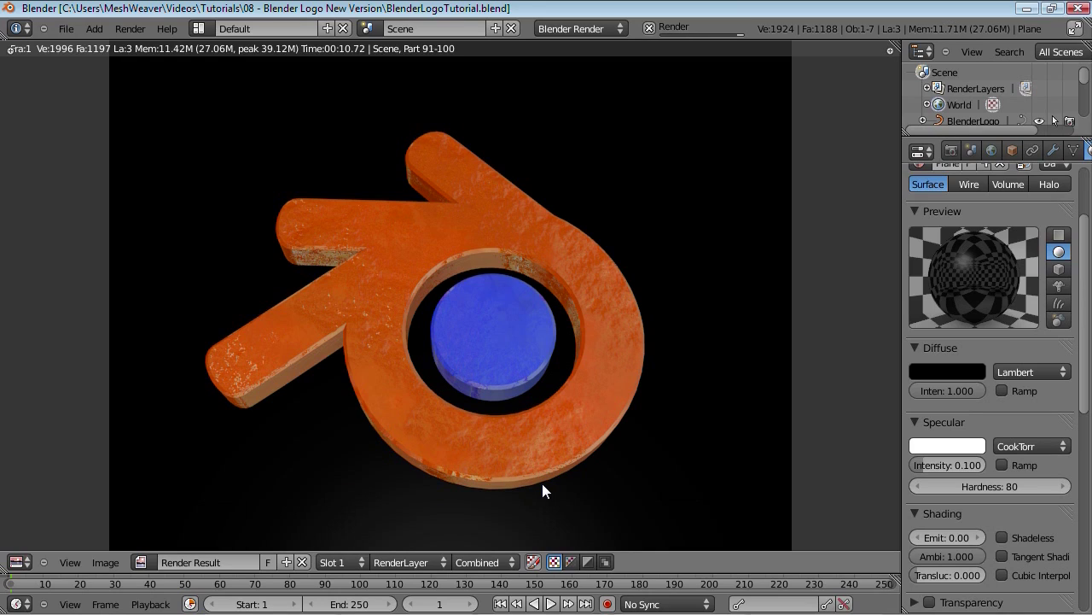
pyautogui.press('Escape')
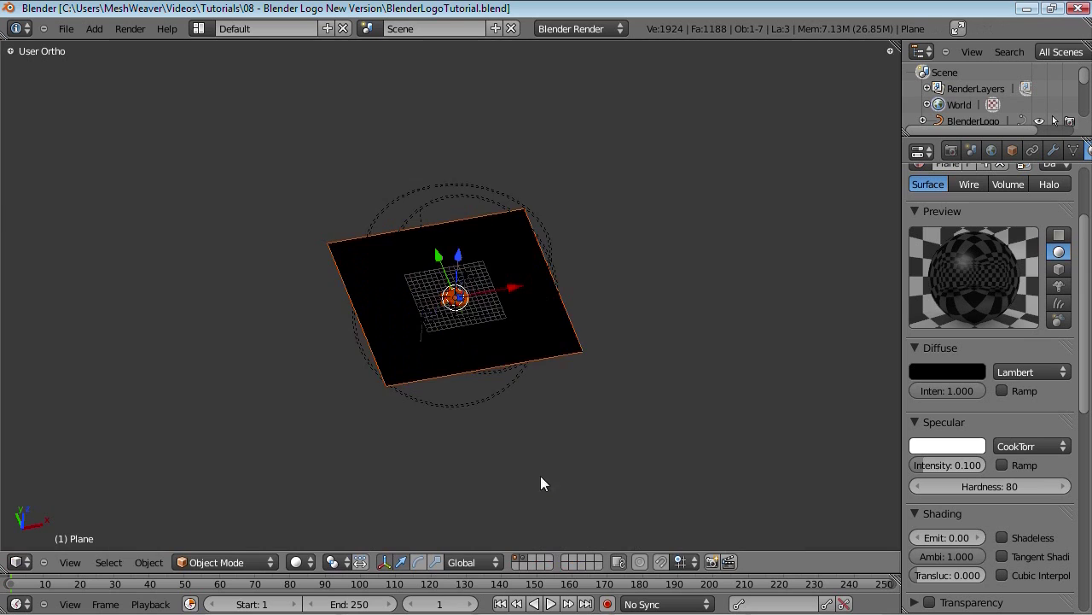
# Step: Select the BlenderLogo object and rotate it 90 degrees about the X axis so it stands upright
pyautogui.scroll(6, 518, 393)
pyautogui.rightClick(536, 327)
pyautogui.press('KP_1')
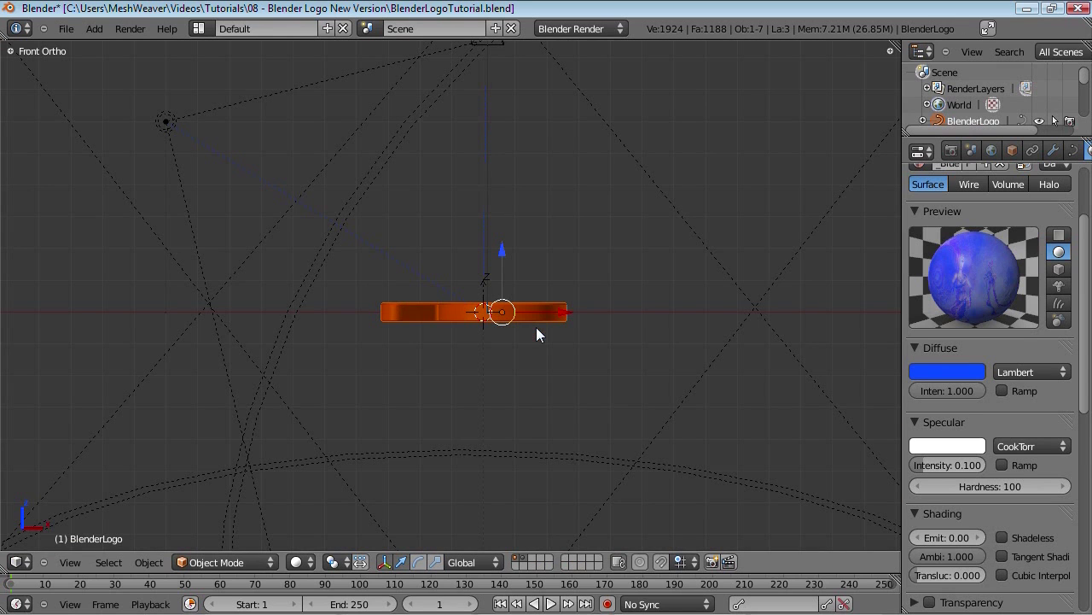
pyautogui.write('rx90')
pyautogui.press('Return')
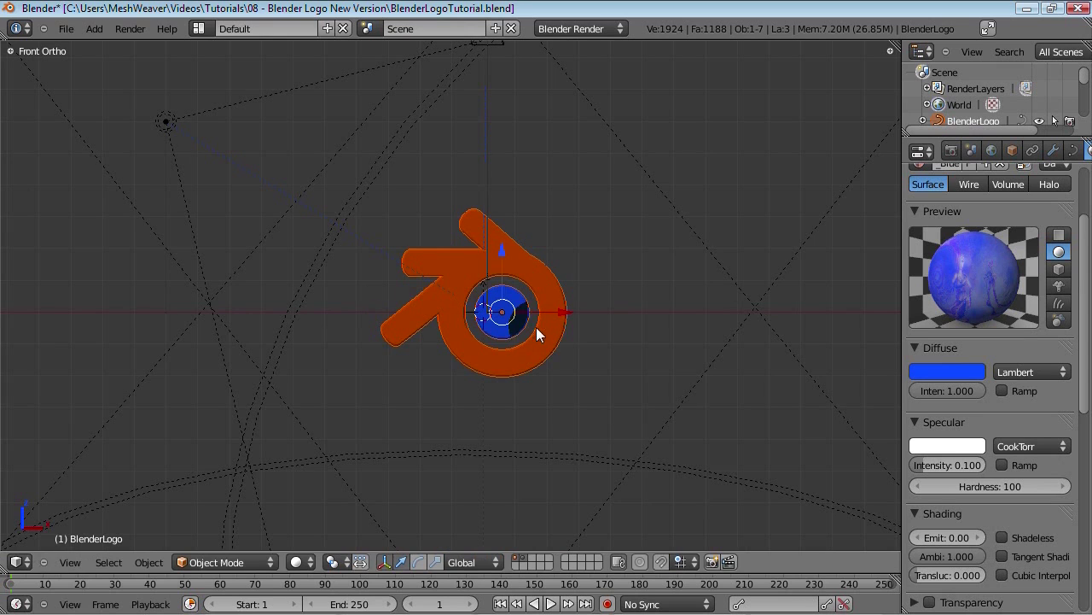
# Step: Raise the logo along the global Z axis until its lower edge rests on the ground plane, using wireframe display
pyautogui.press('g')
pyautogui.press('z')
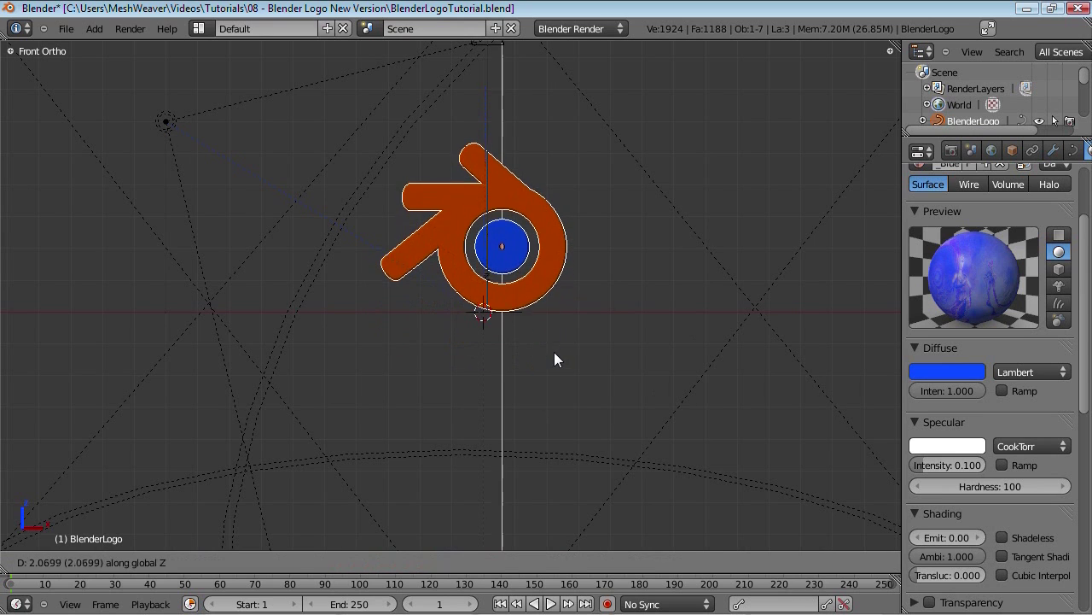
pyautogui.click(551, 389)
pyautogui.press('z')
pyautogui.scroll(5, 553, 418)
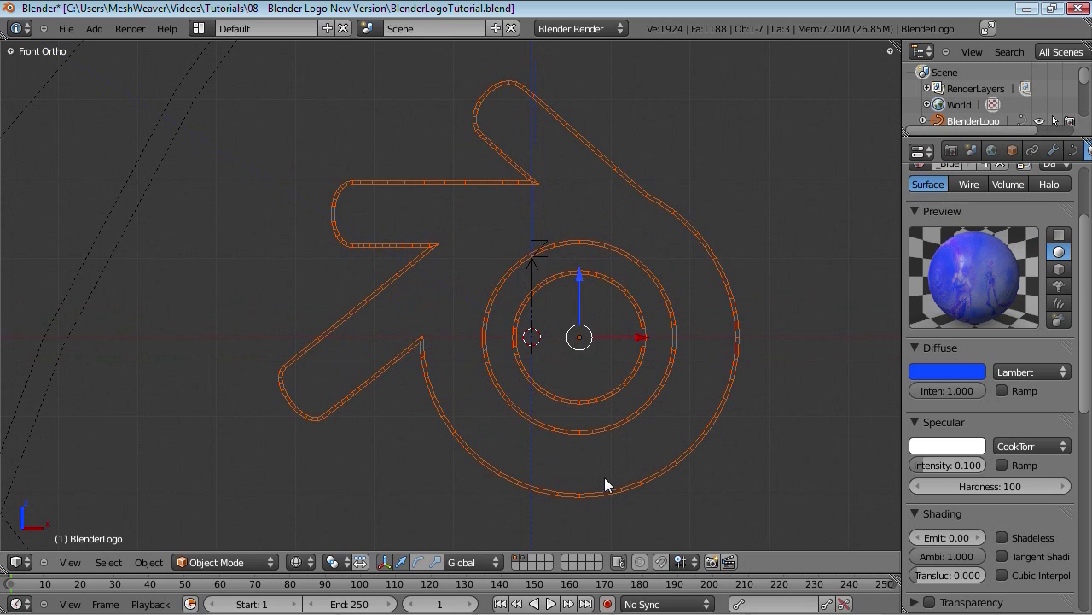
pyautogui.press('g')
pyautogui.press('z')
pyautogui.click(626, 341)
pyautogui.scroll(-5, 498, 406)
pyautogui.scroll(-5, 499, 406)
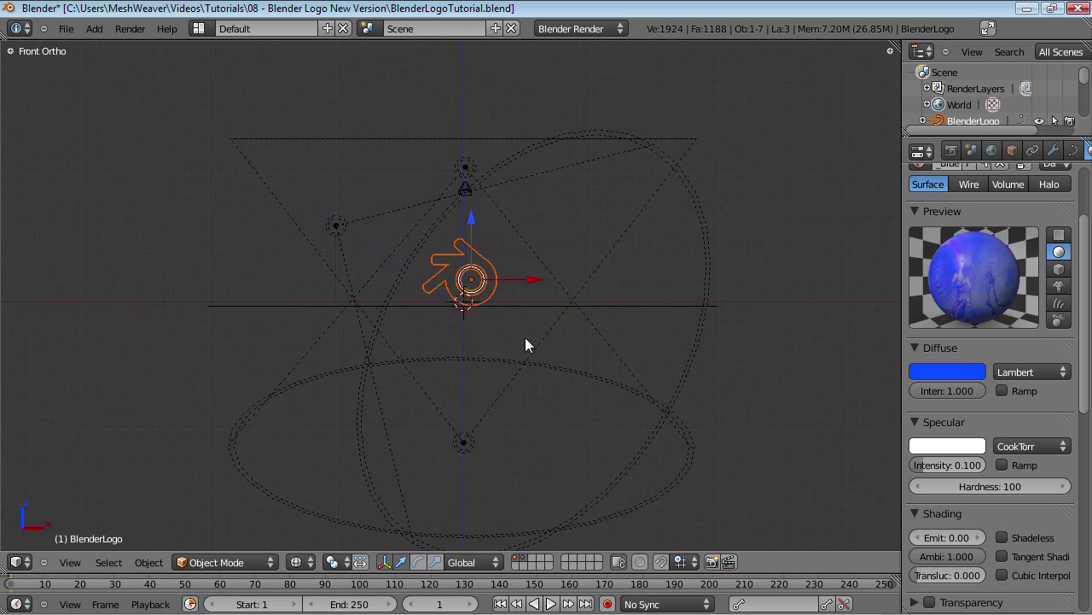
# Step: Rotate the upright logo slightly about the global Z axis
pyautogui.press('g')
pyautogui.press('z')
pyautogui.press('Escape')
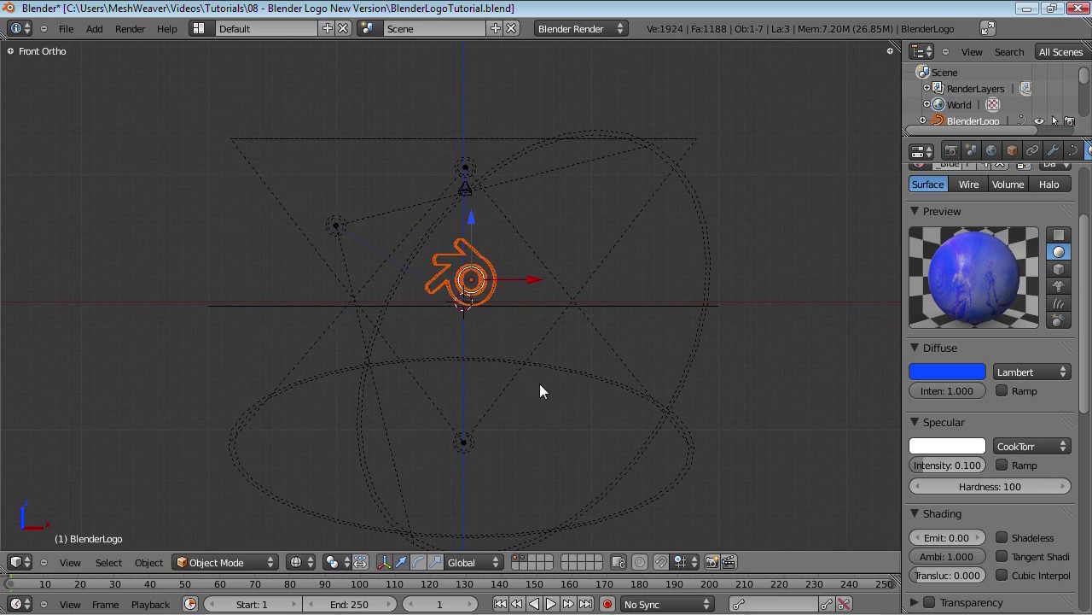
# Step: Select the camera with its neighbouring lamp and move both in top view, diagonally away from the logo's front toward positive X
pyautogui.rightClick(466, 187)
pyautogui.rightClick(466, 187)
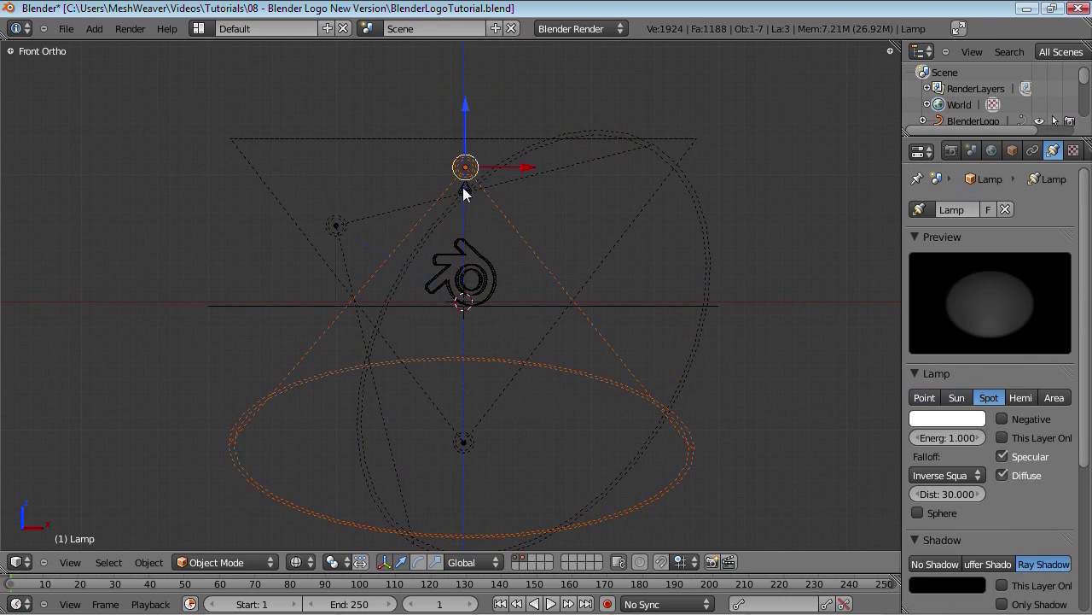
pyautogui.rightClick(464, 187)
pyautogui.press('KP_7')
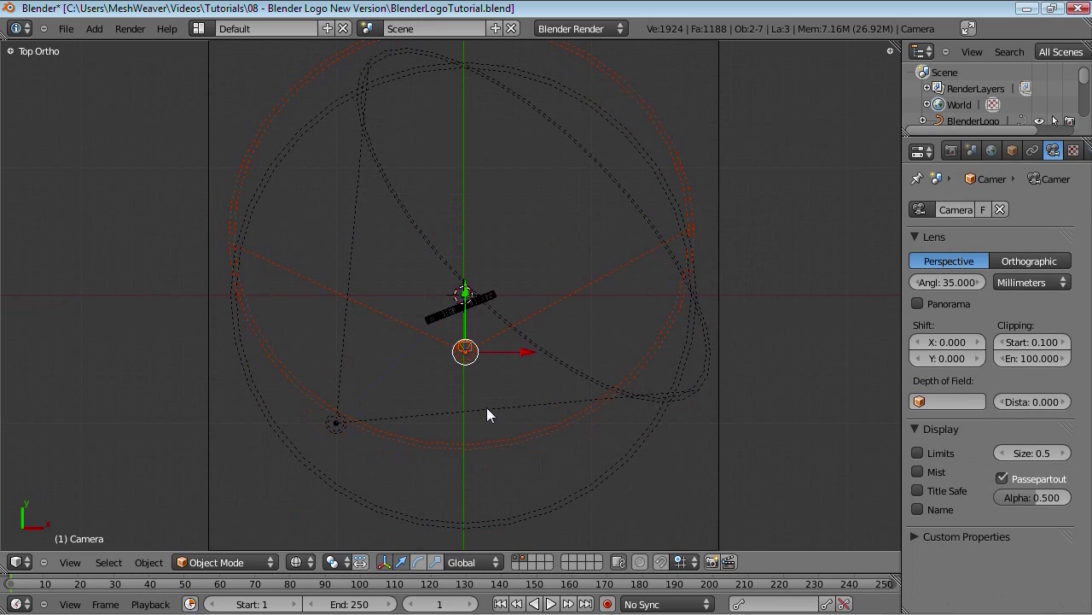
pyautogui.press('g')
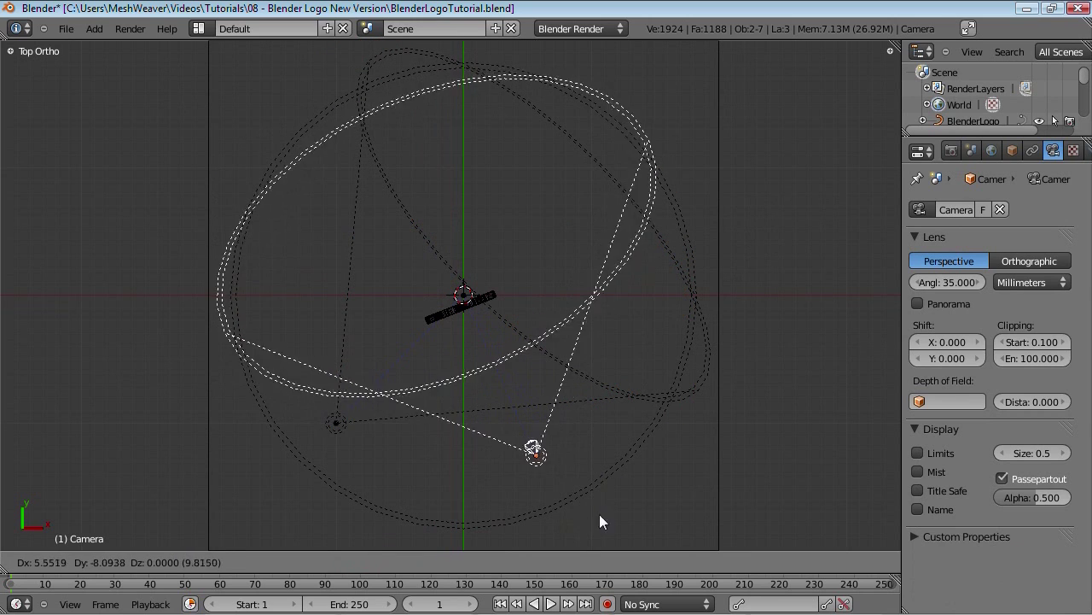
pyautogui.click(619, 519)
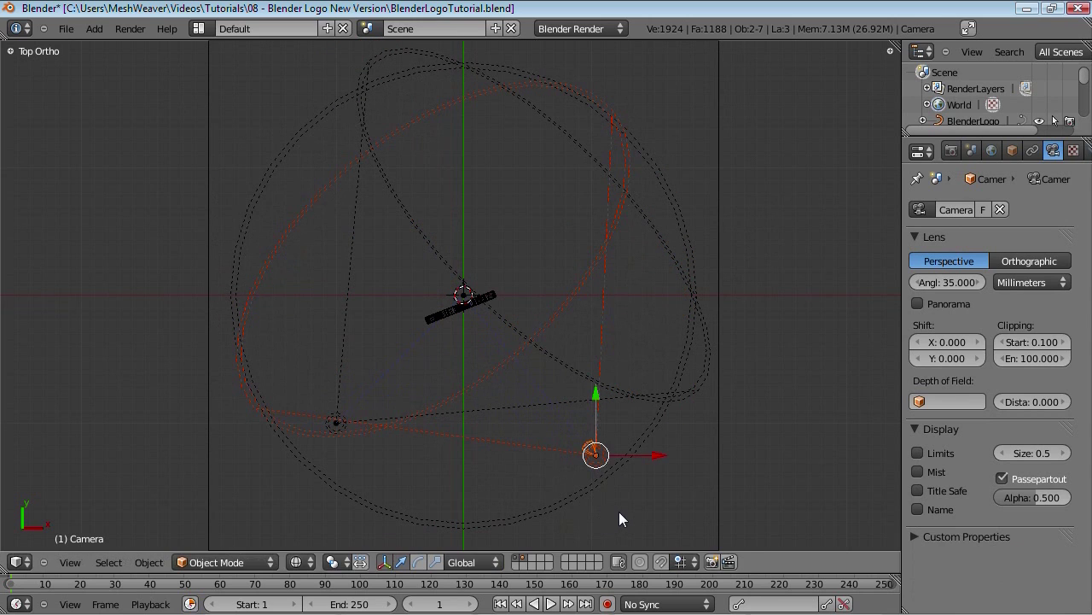
pyautogui.scroll(4, 471, 361)
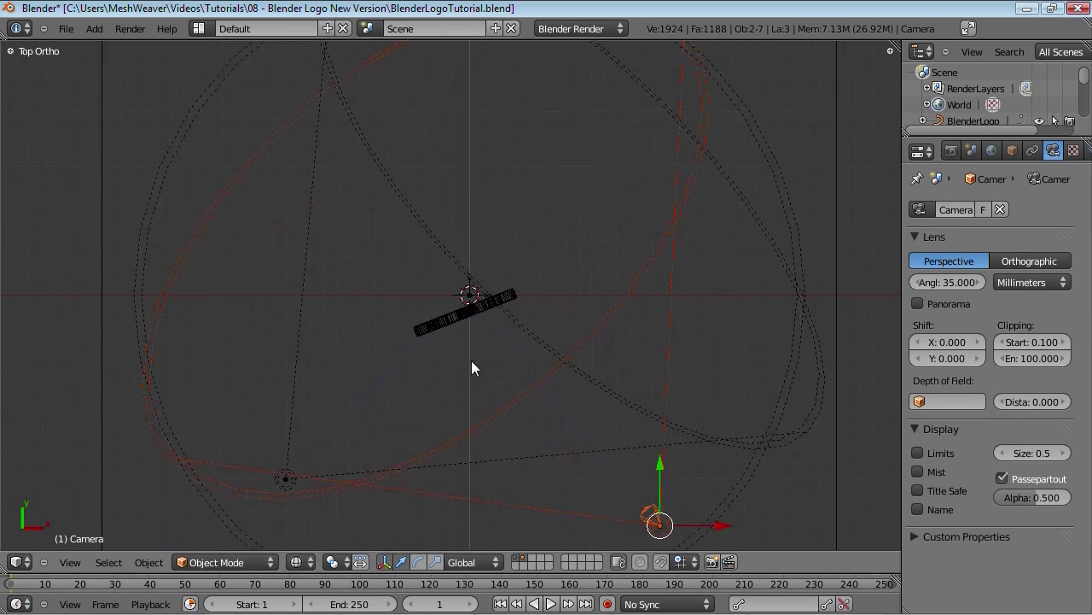
# Step: Try shifting the logo about 0.65 units along the global Y axis and check it through the camera
pyautogui.rightClick(506, 321)
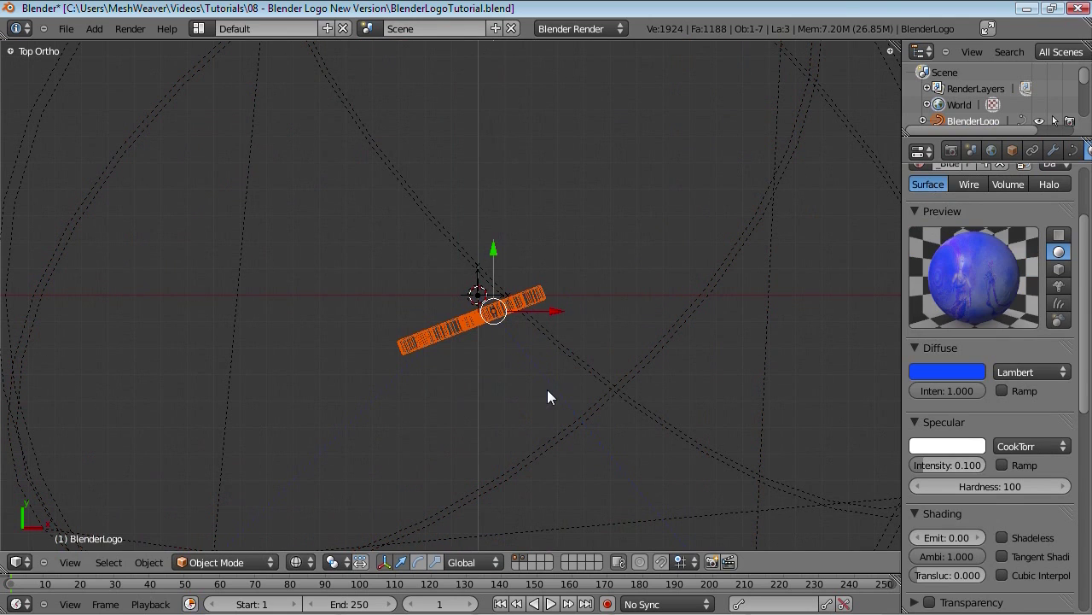
pyautogui.press('g')
pyautogui.press('y')
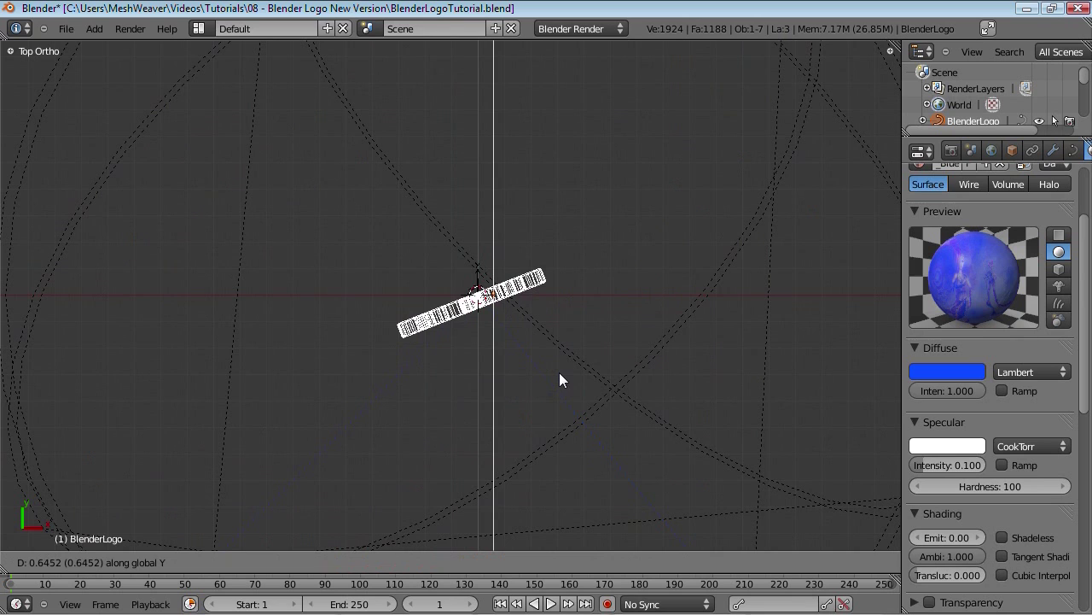
pyautogui.click(560, 373)
pyautogui.press('KP_0')
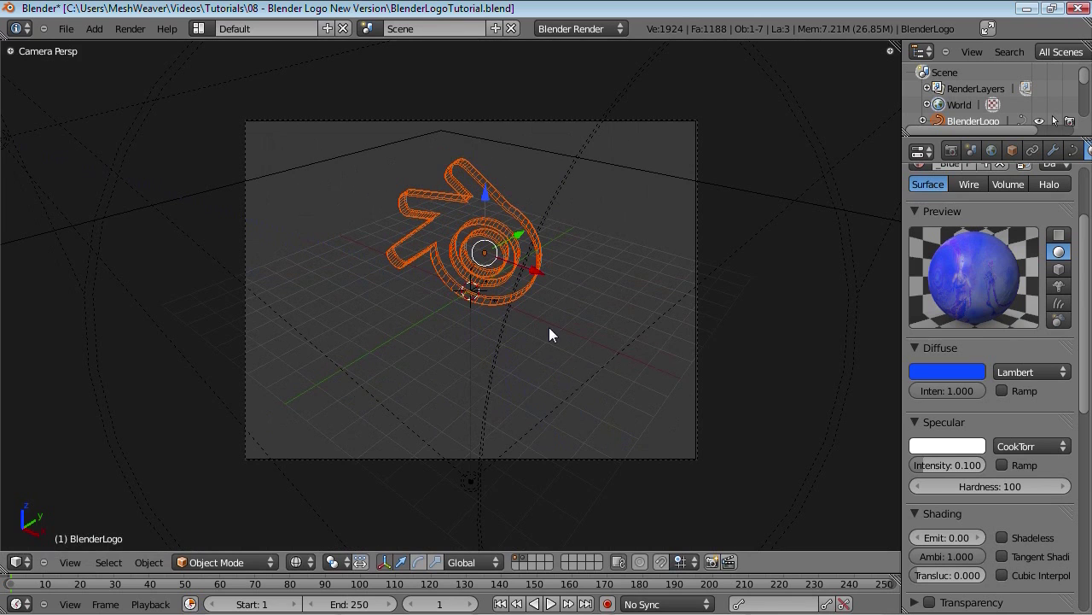
pyautogui.hotkey('ctrl', 'z')
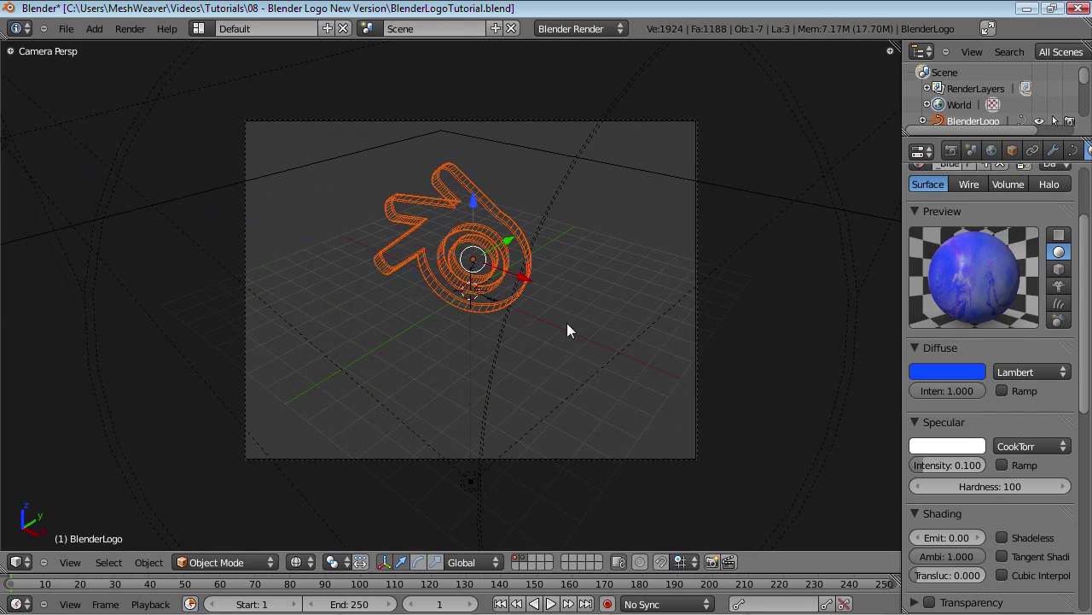
# Step: Raise the Lamp_Target empty along the global Z axis in front view to about the height of the logo's centre
pyautogui.press('KP_1')
pyautogui.rightClick(491, 310)
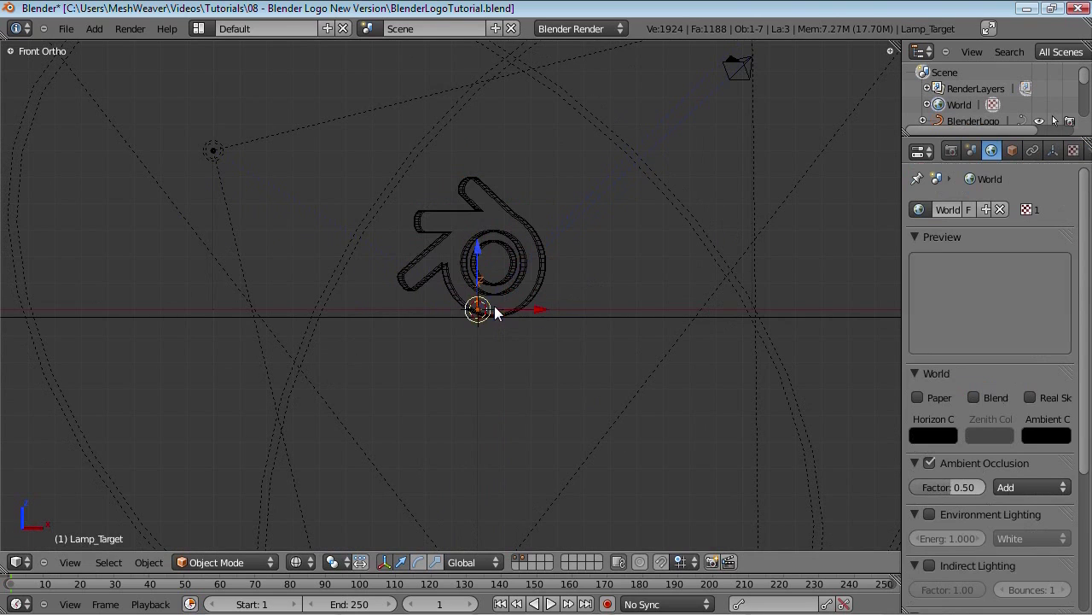
pyautogui.press('g')
pyautogui.press('z')
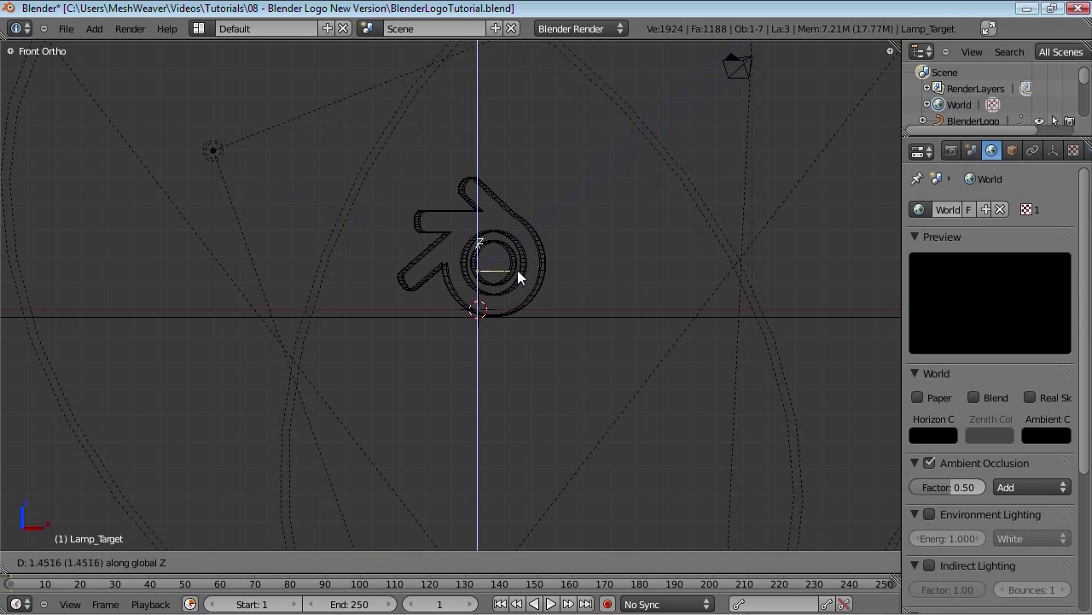
pyautogui.click(521, 263)
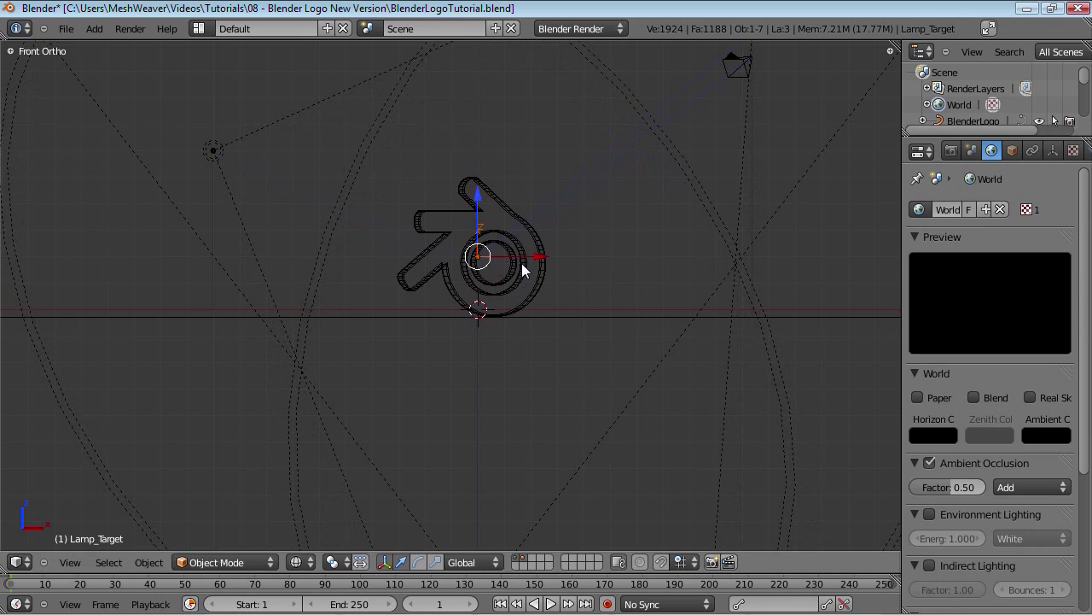
# Step: Select the camera together with its neighbouring lamp and lower both along the global Z axis to about the logo's mid-height
pyautogui.rightClick(737, 72)
pyautogui.scroll(-3, 731, 77)
pyautogui.rightClick(627, 138)
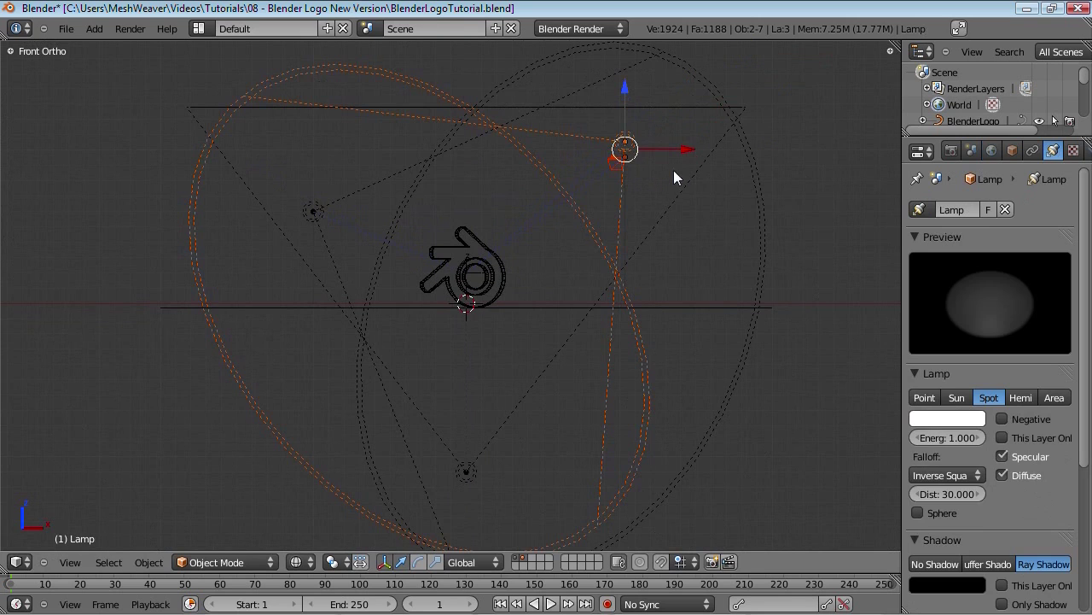
pyautogui.press('g')
pyautogui.press('z')
pyautogui.click(673, 293)
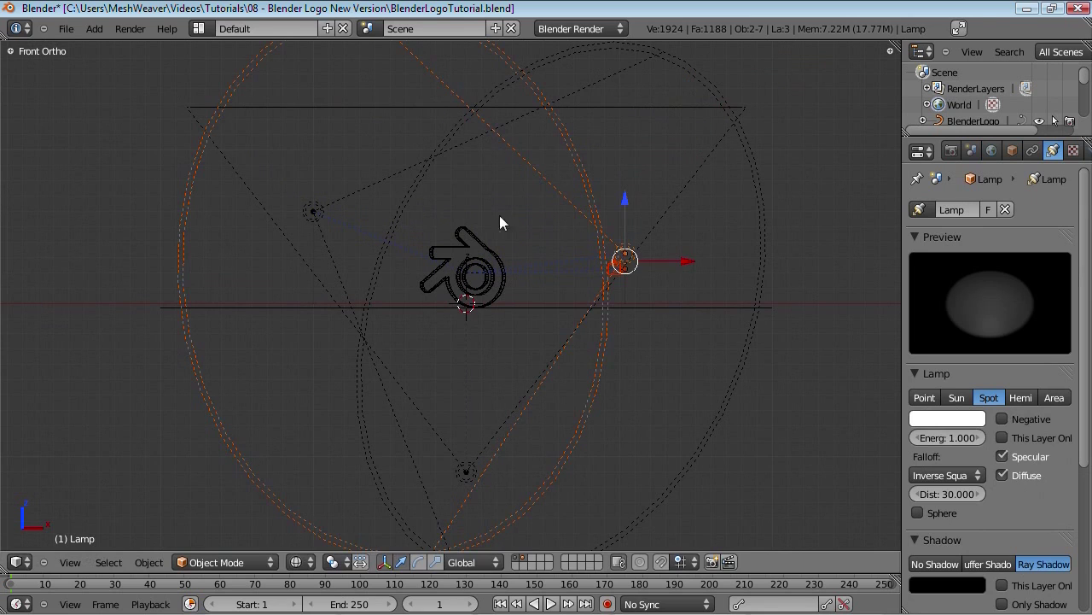
# Step: Lower Lamp.001 along the global Z axis to about the same height as the camera and its lamp
pyautogui.rightClick(314, 205)
pyautogui.press('g')
pyautogui.press('z')
pyautogui.click(396, 343)
# Step: Move Lamp.002 up about 14 units and 5.6 toward negative X, and place it behind the logo in top view
pyautogui.rightClick(468, 473)
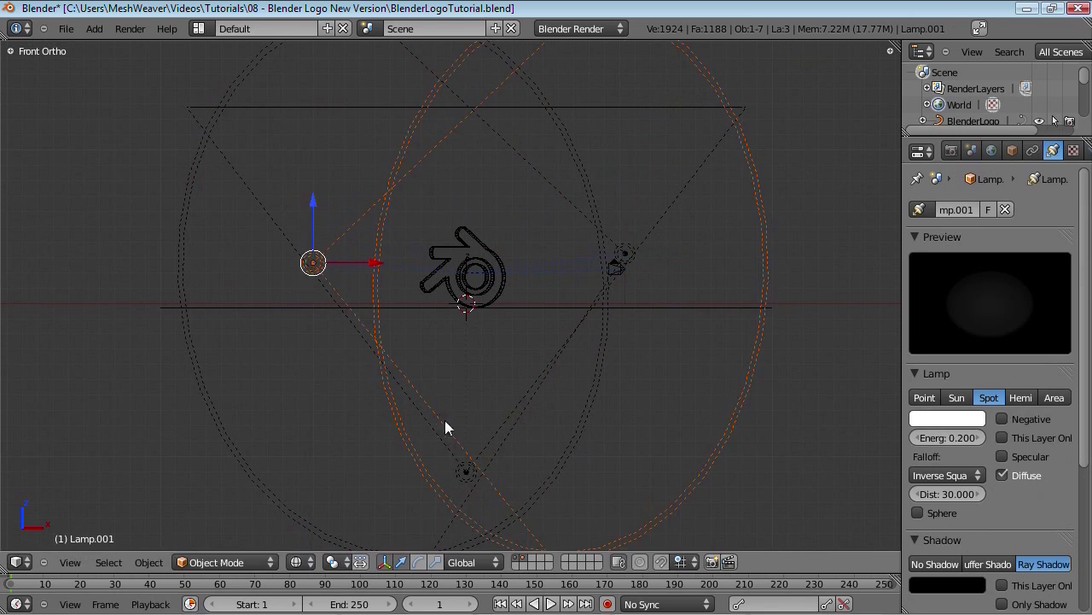
pyautogui.press('g')
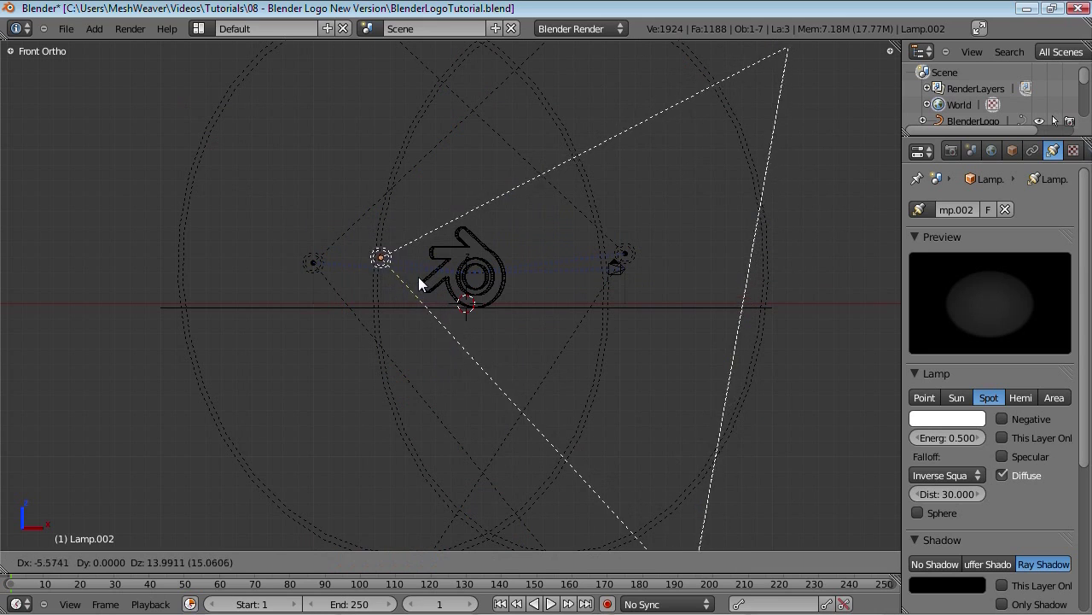
pyautogui.click(418, 283)
pyautogui.press('KP_7')
pyautogui.press('g')
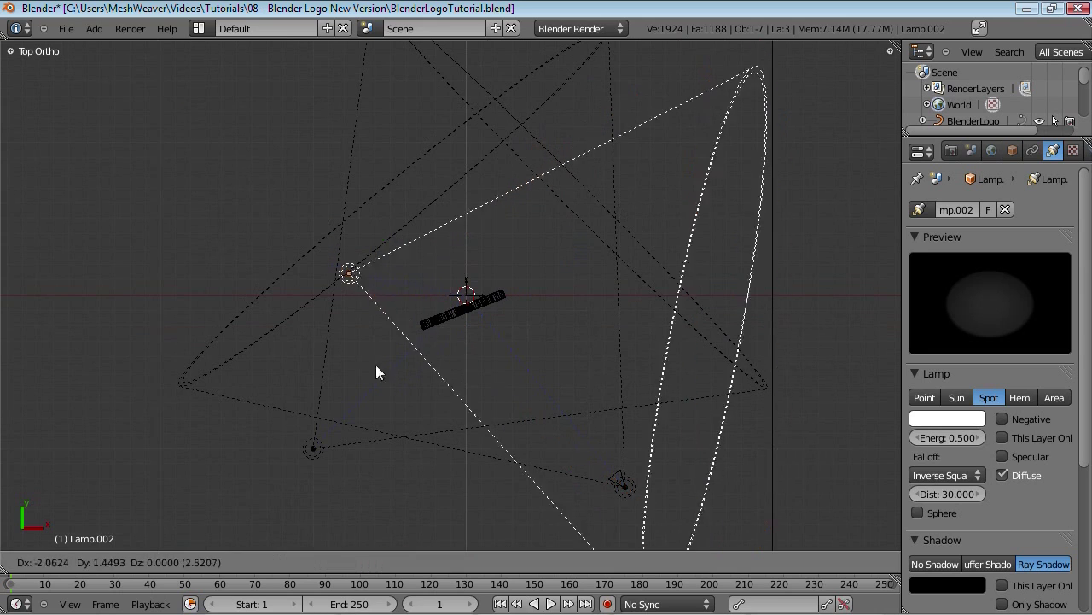
pyautogui.click(367, 209)
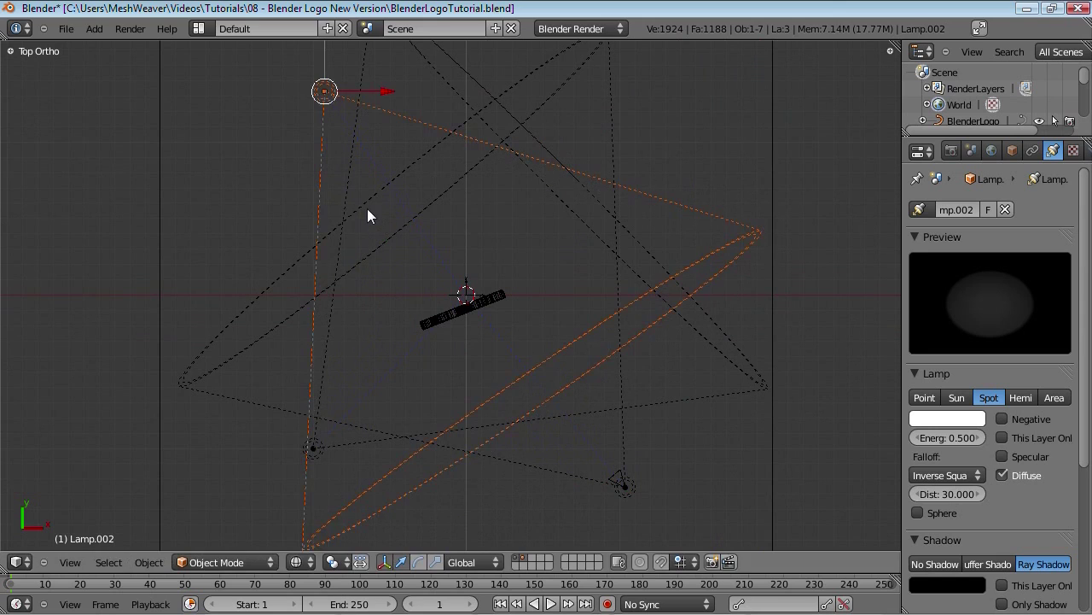
# Step: Save the project over the existing file and run a test render from the camera view
pyautogui.press('KP_0')
pyautogui.hotkey('ctrl', 's')
pyautogui.click(523, 316)
pyautogui.press('F12')
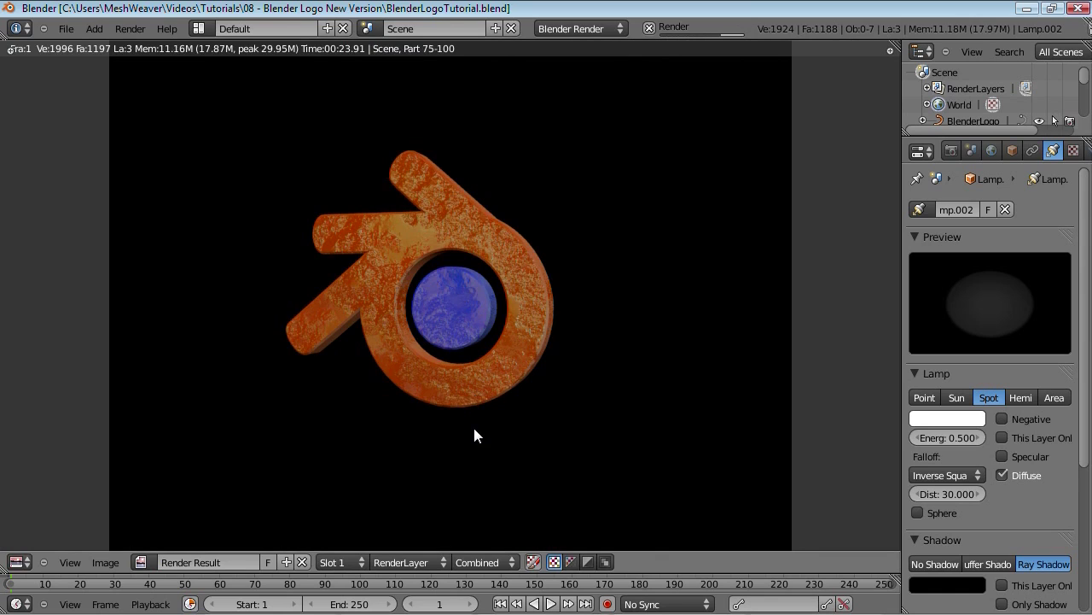
pyautogui.press('Escape')
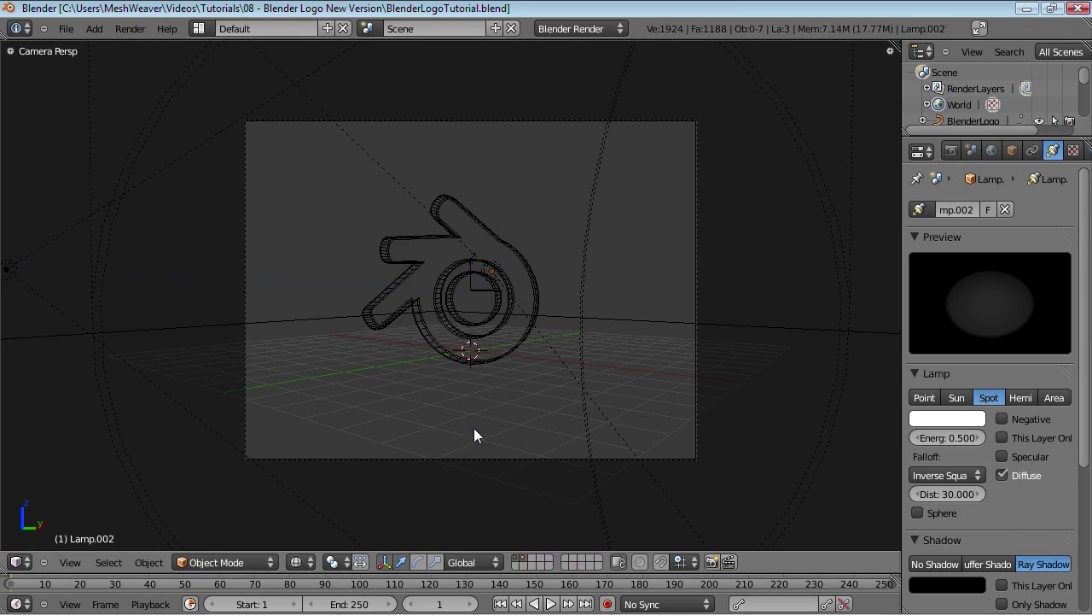
# Step: Check the ground plane's mirror material settings and enable Ray Tracing in the scene's render shading options
pyautogui.rightClick(344, 322)
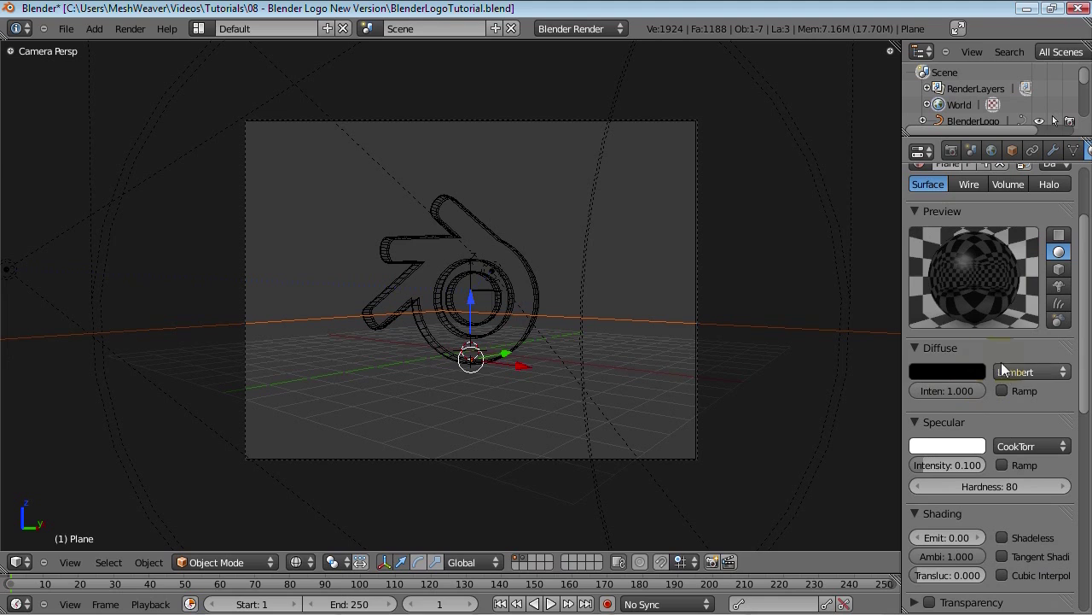
pyautogui.scroll(-10, 1026, 384)
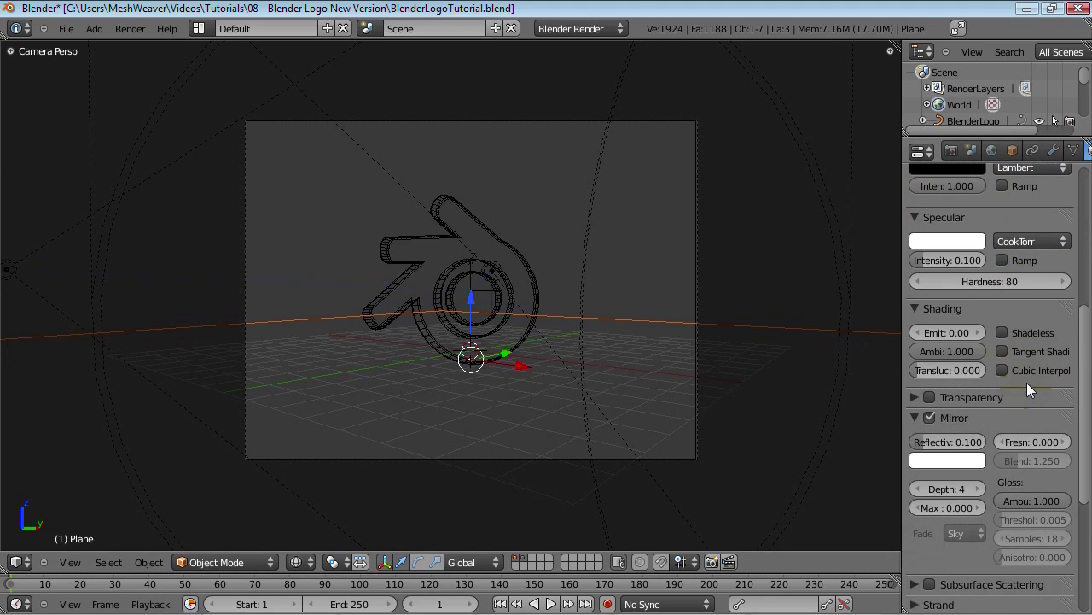
pyautogui.scroll(-2, 1027, 387)
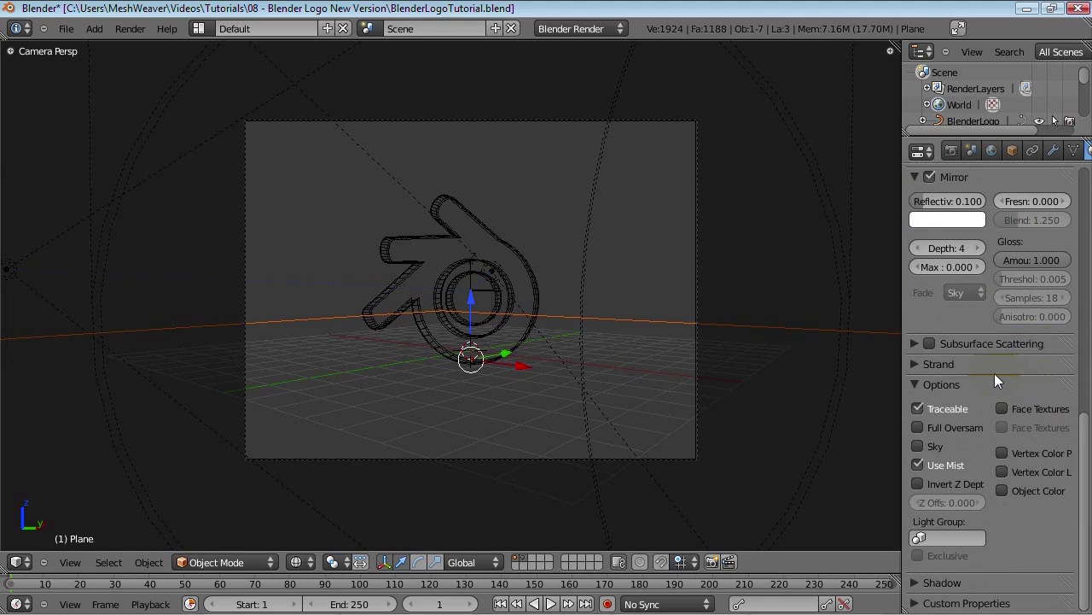
pyautogui.scroll(12, 995, 373)
pyautogui.click(951, 151)
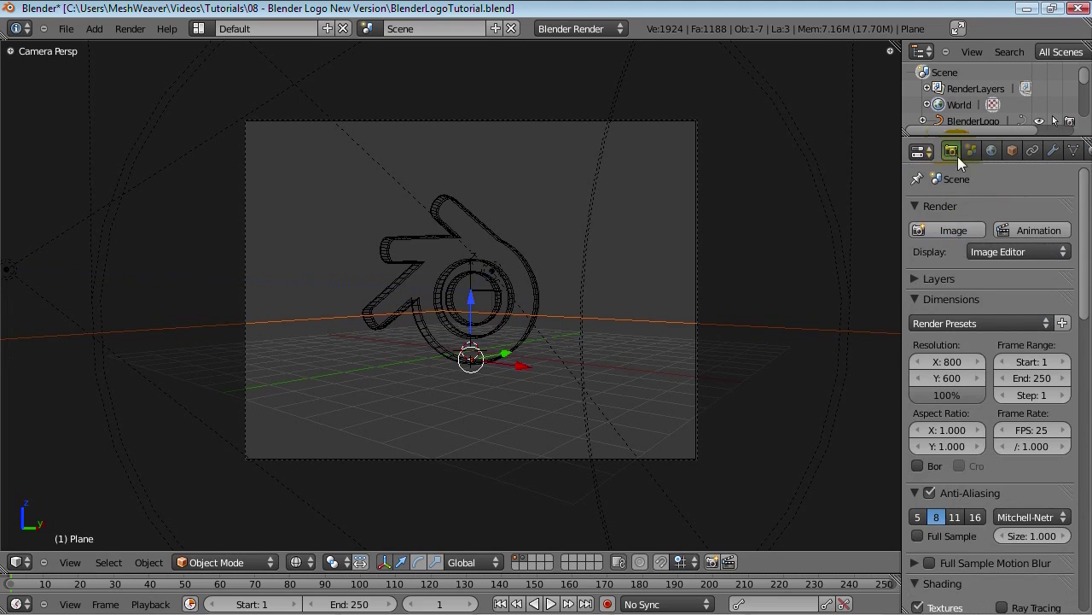
pyautogui.moveTo(1086, 247)
pyautogui.mouseDown()
pyautogui.moveTo(1090, 470)
pyautogui.moveTo(1090, 330)
pyautogui.mouseUp()
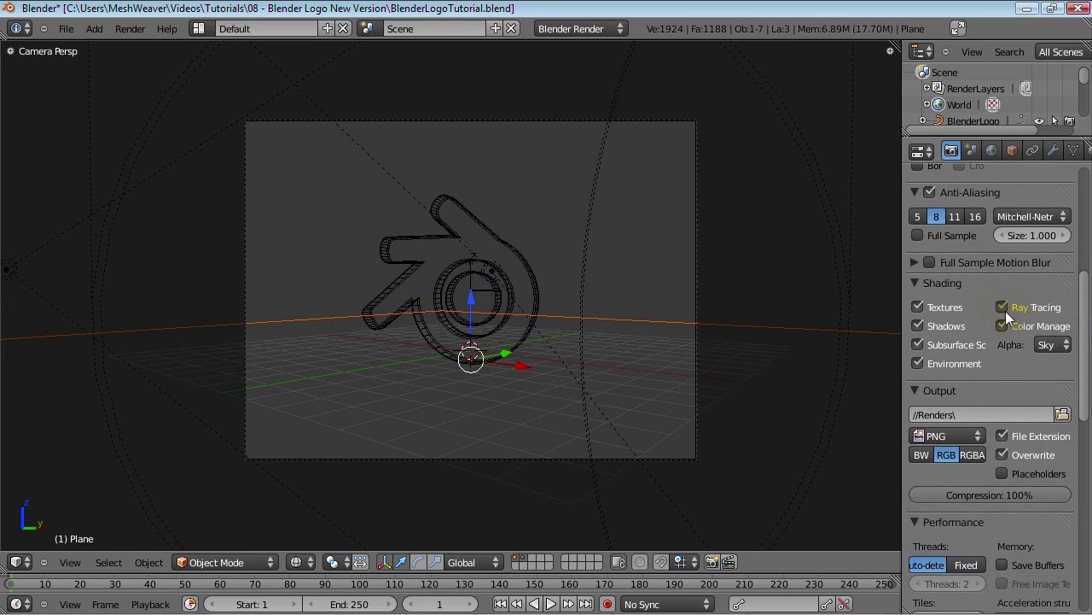
# Step: Save the project over the existing file and render the image with ray tracing on
pyautogui.hotkey('ctrl', 's')
pyautogui.press('Return')
pyautogui.press('F12')
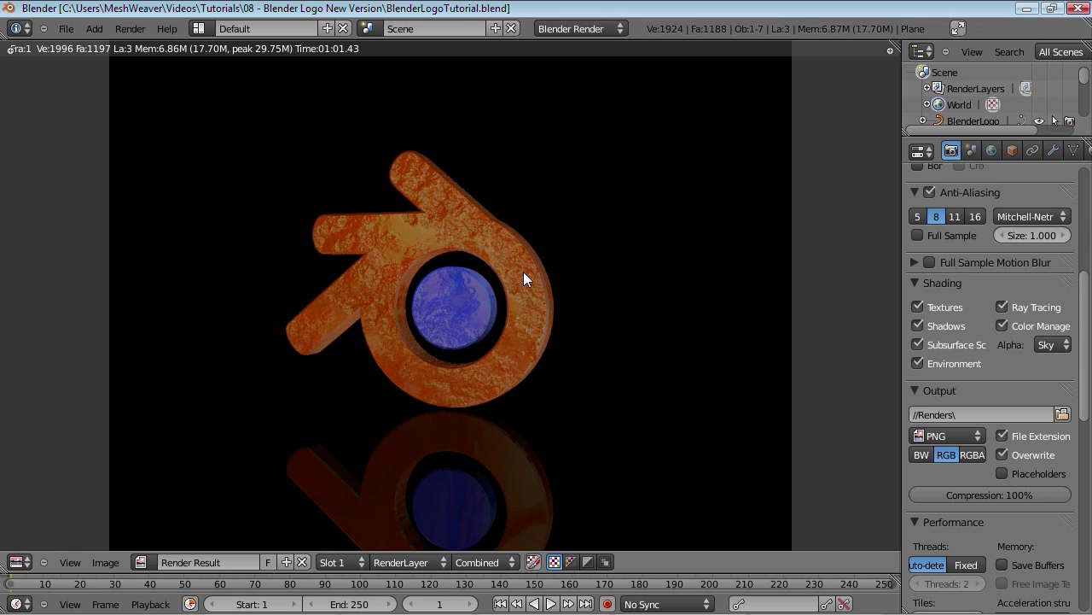
# Step: Save the rendered image as the PNG FinalRender_AWESOME in the Renders folder and save the project file again
pyautogui.hotkey('ctrl', 's')
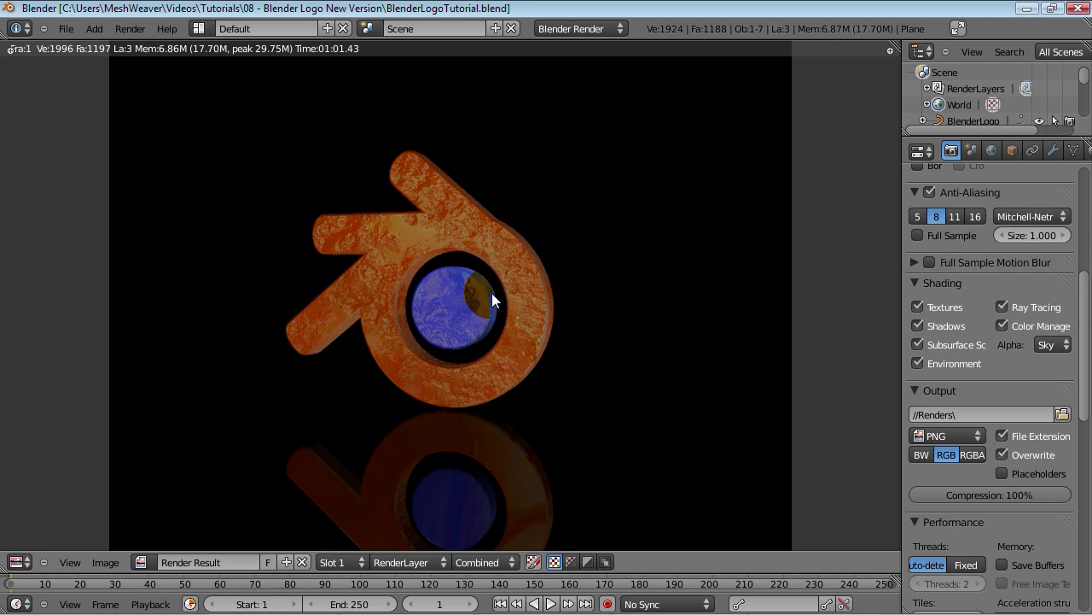
pyautogui.press('F3')
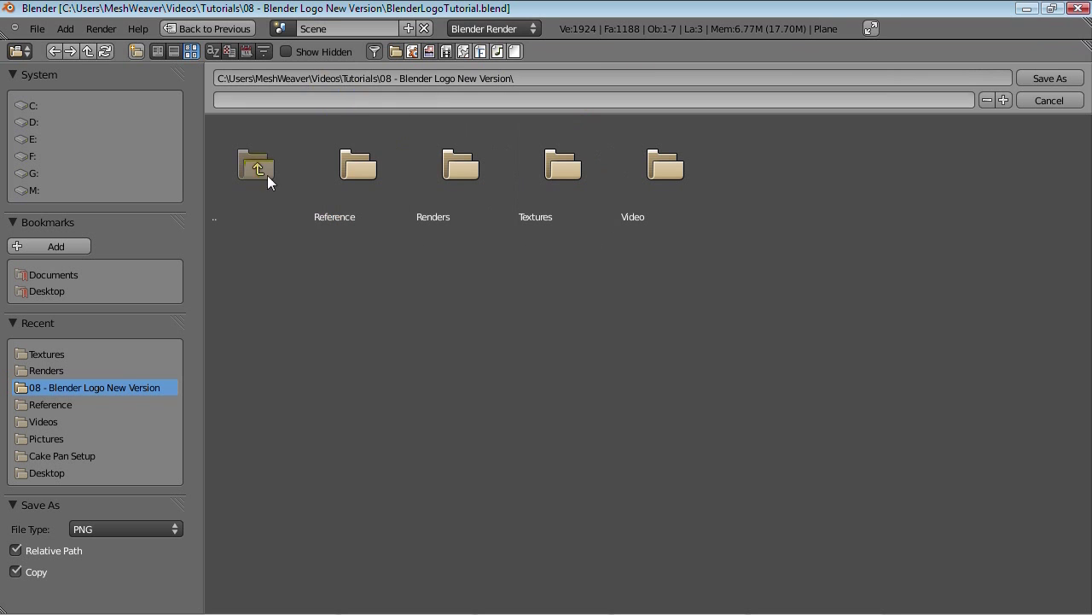
pyautogui.click(426, 182)
pyautogui.click(333, 100)
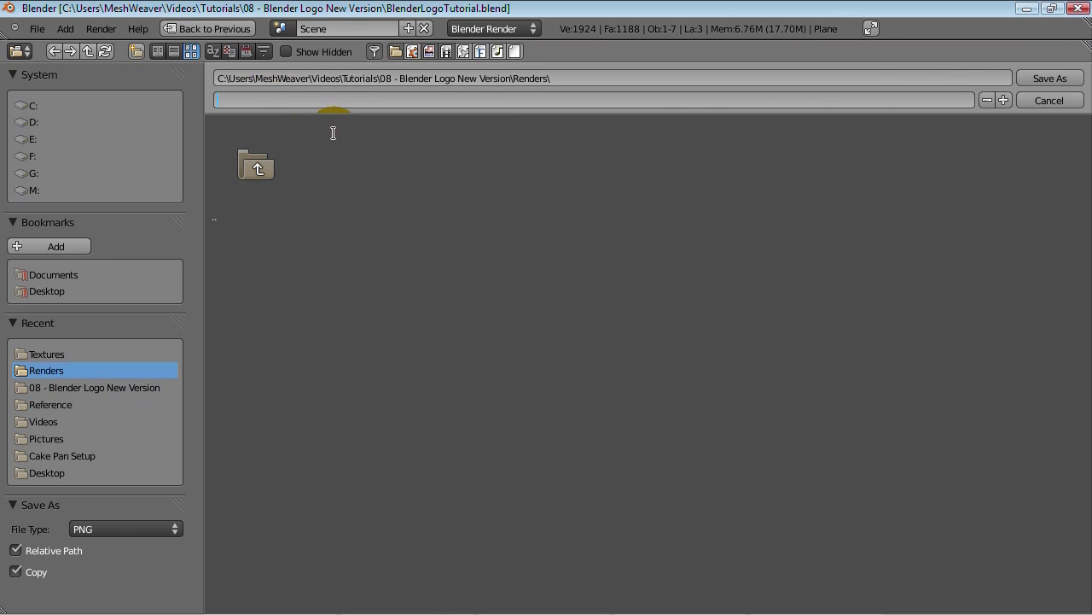
pyautogui.write('FinalRender_AAWESOME')
pyautogui.press('BackSpace')
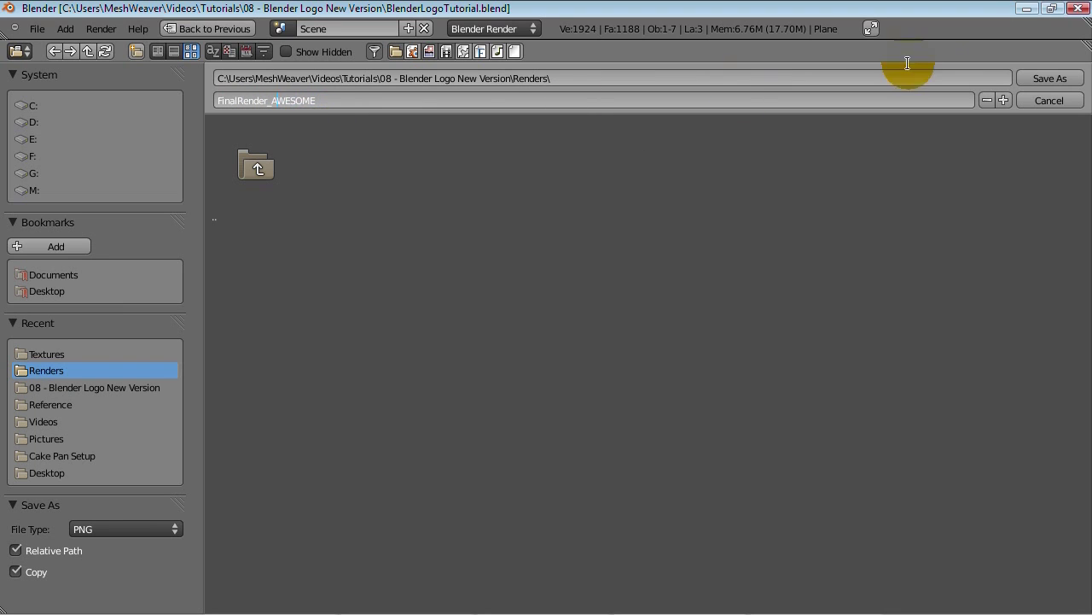
pyautogui.click(1048, 82)
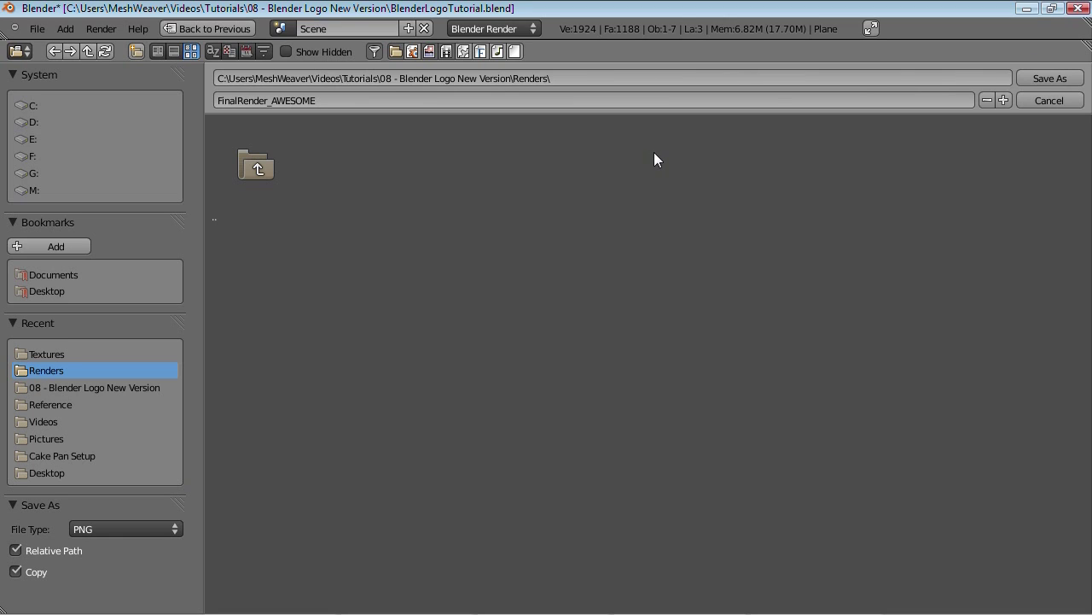
pyautogui.click(1048, 79)
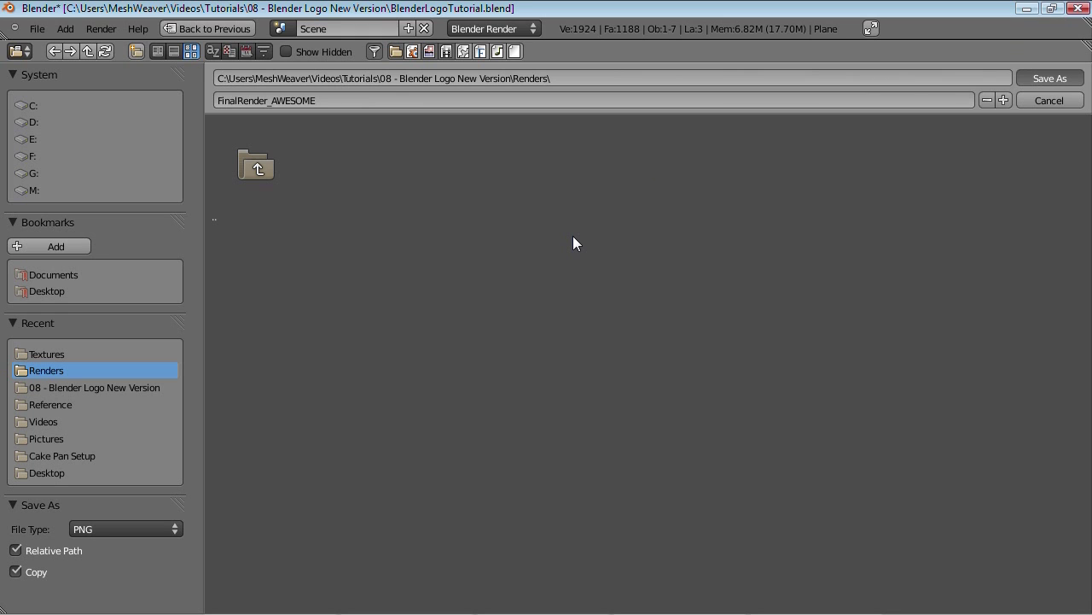
pyautogui.press('Return')
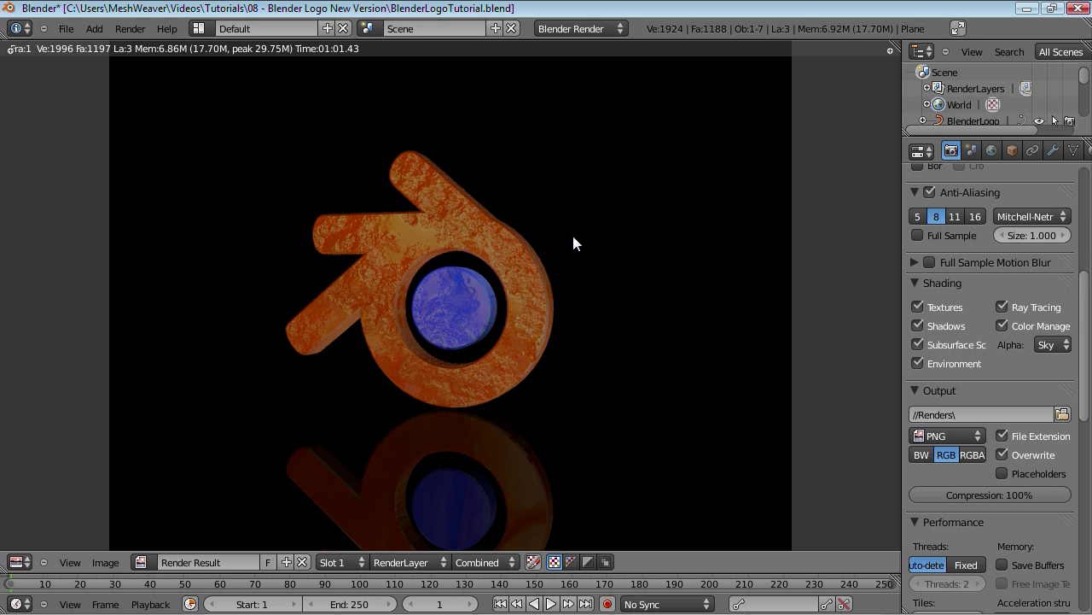
pyautogui.hotkey('ctrl', 's')
pyautogui.click(573, 235)
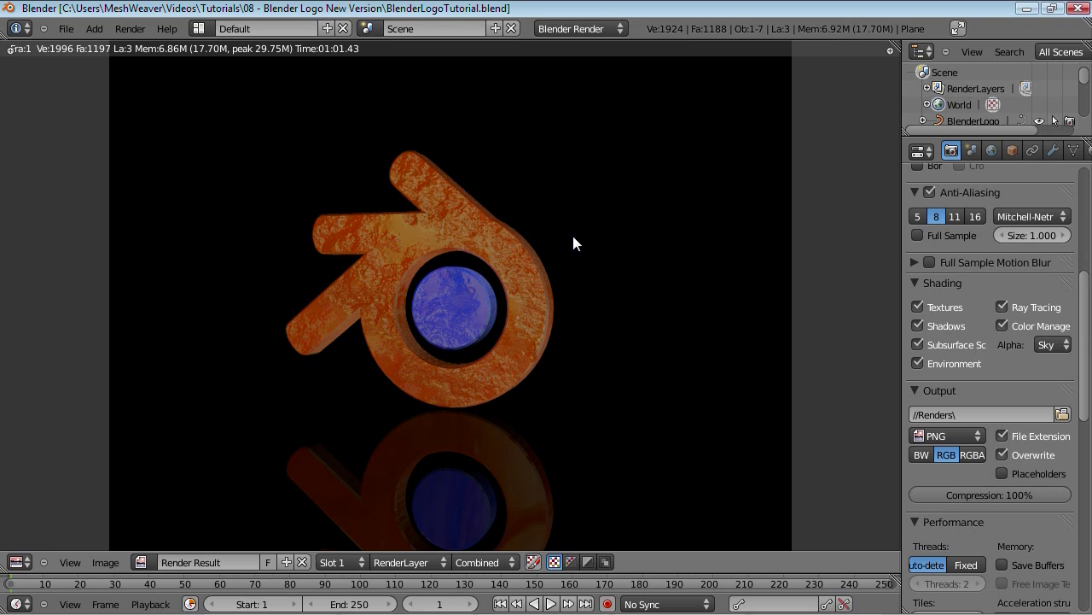
# Step: Switch to Windows Explorer and look through the project's Renders folder and the 01 - Blender Logo tutorial folder
pyautogui.moveTo(632, 607)
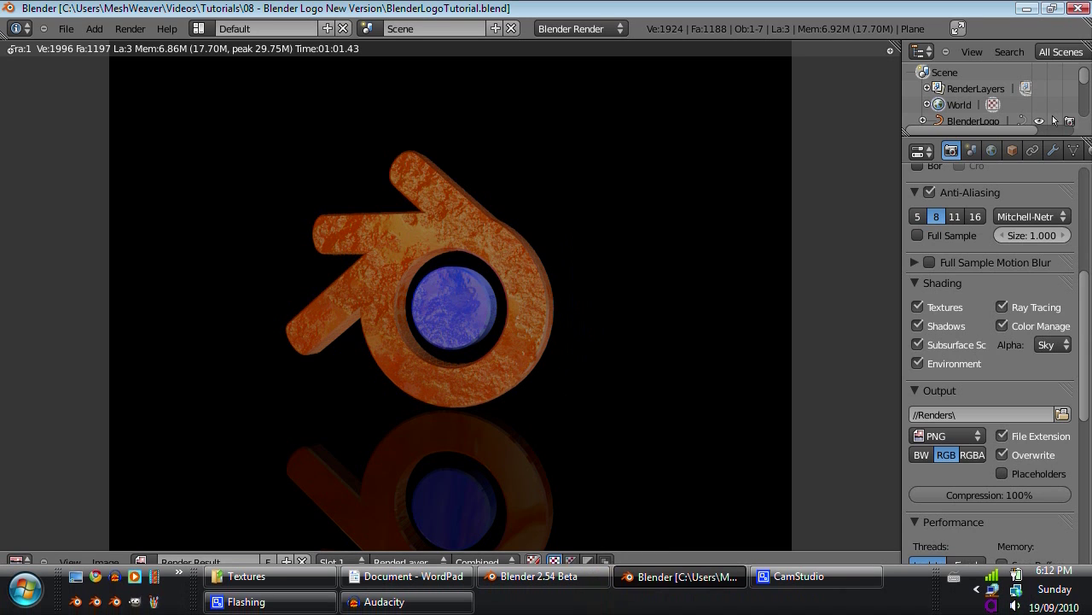
pyautogui.click(272, 577)
pyautogui.click(322, 33)
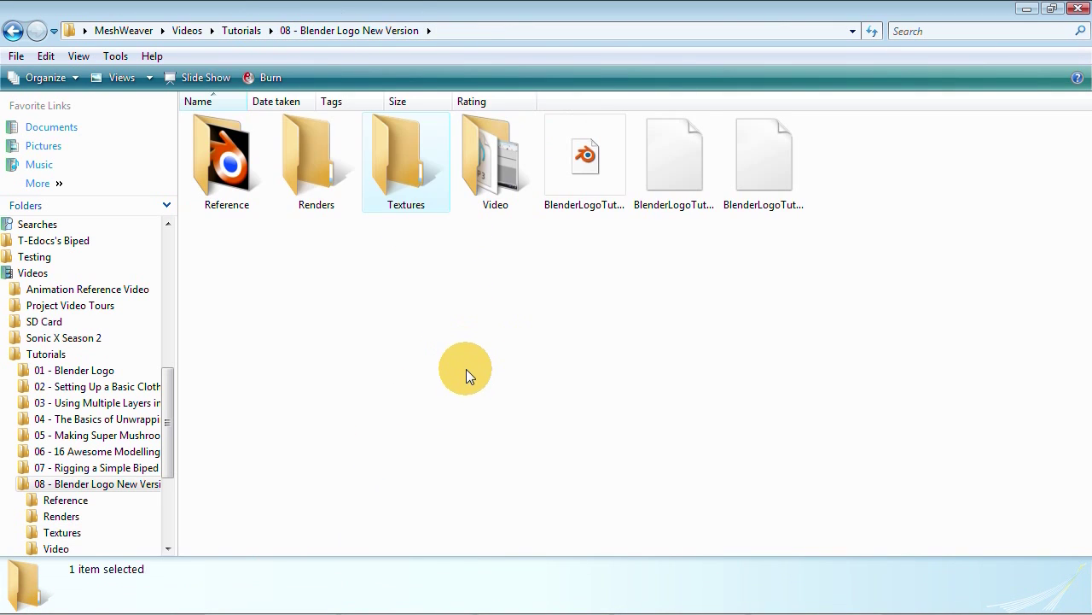
pyautogui.doubleClick(323, 124)
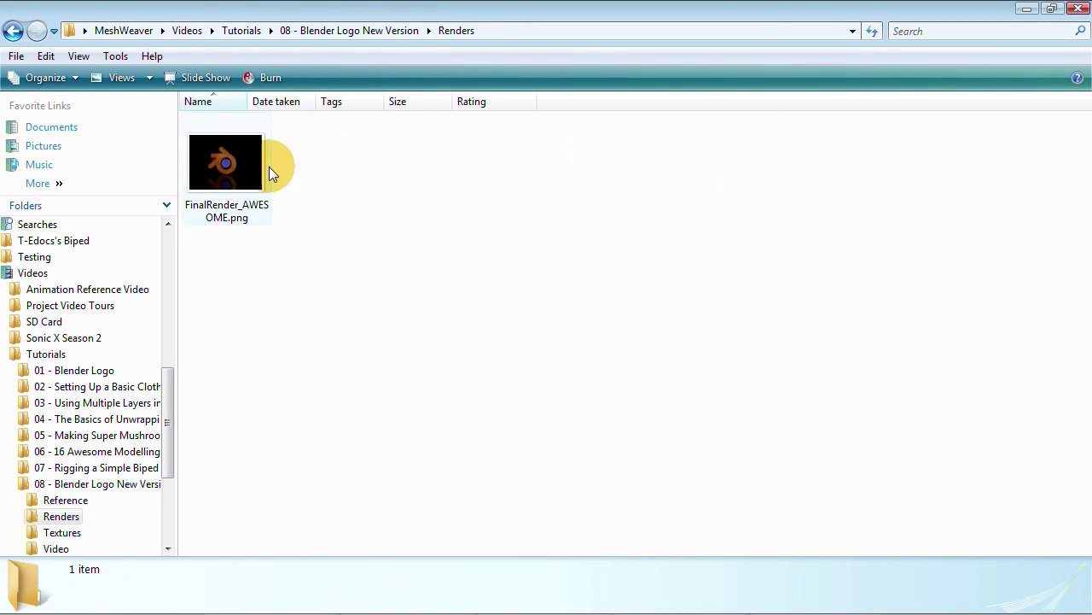
pyautogui.click(239, 32)
pyautogui.doubleClick(224, 167)
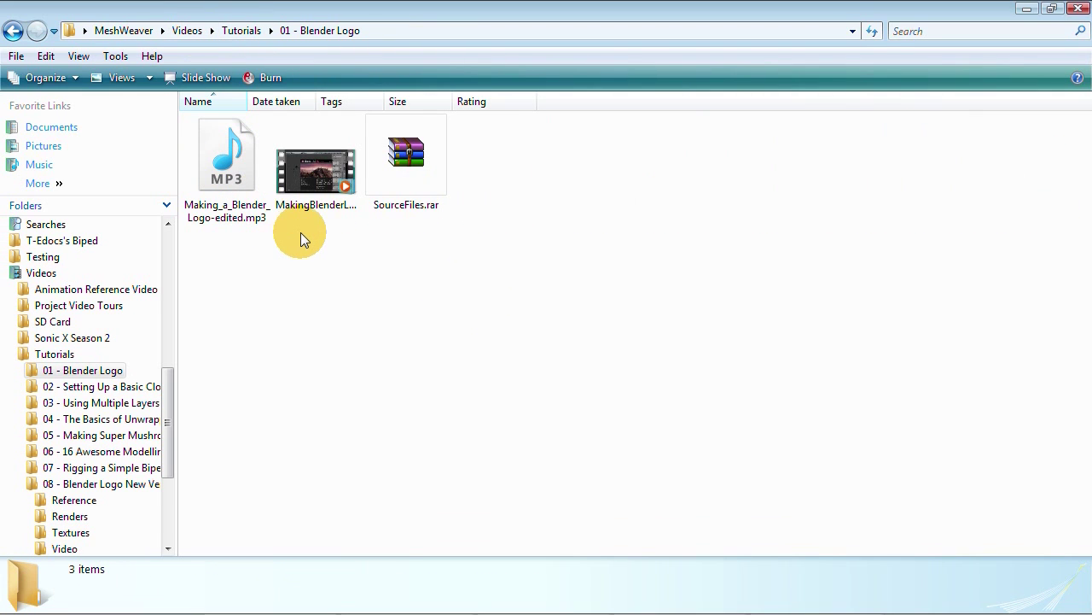
pyautogui.click(241, 31)
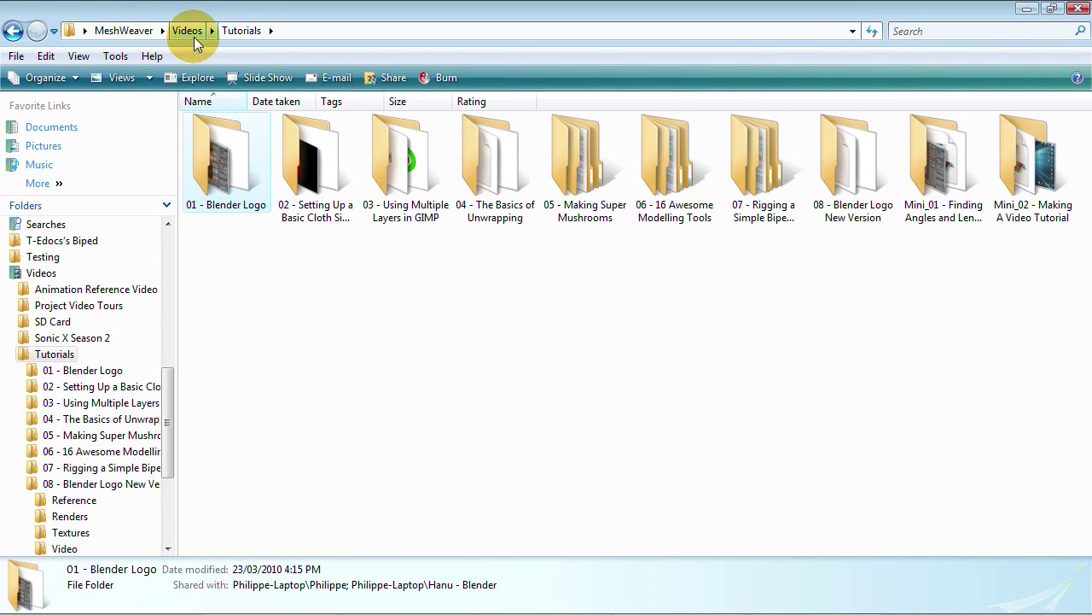
# Step: Open FinalRender_AWESOME.png from the Renders folder of 08 - Blender Logo New Version and examine it in a maximized viewer
pyautogui.doubleClick(867, 166)
pyautogui.doubleClick(329, 170)
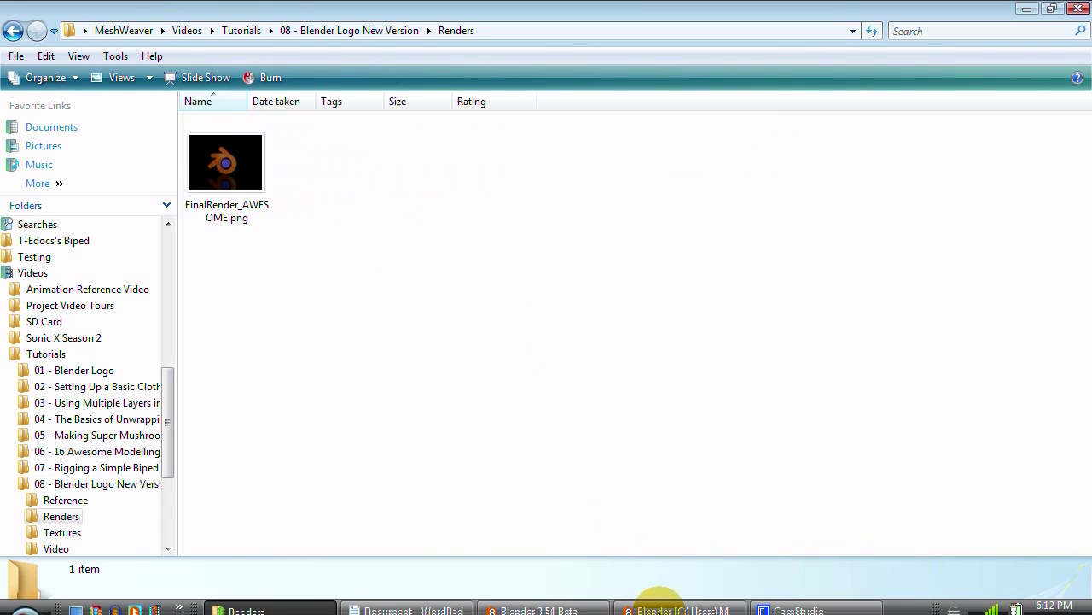
pyautogui.doubleClick(260, 183)
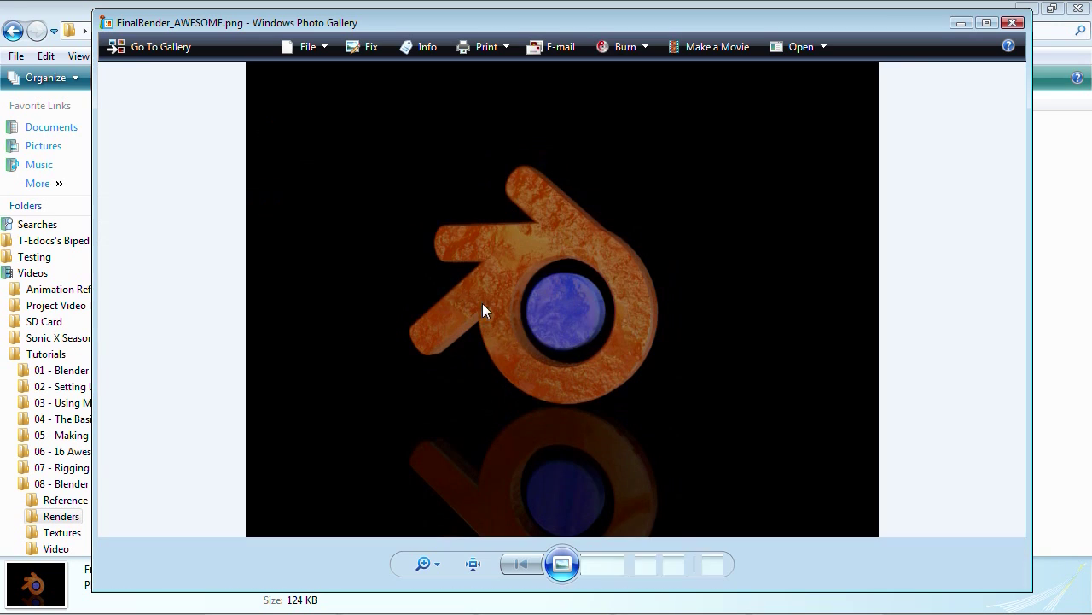
pyautogui.click(987, 22)
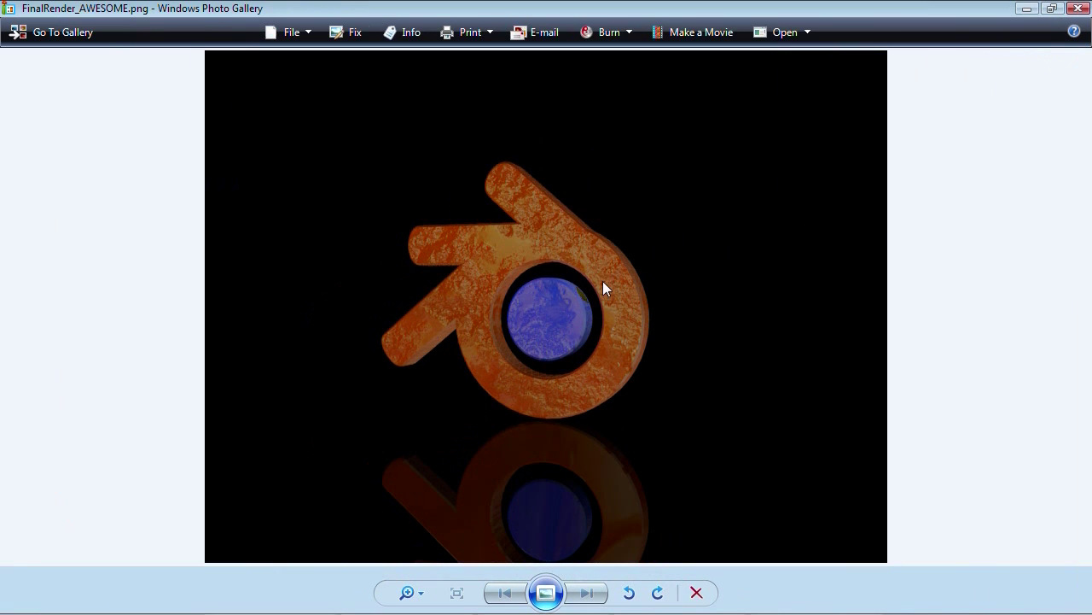
pyautogui.scroll(3, 564, 284)
pyautogui.scroll(-3, 578, 282)
# Step: Close the image viewer and the folder window, return to Blender and save the project over the existing file
pyautogui.click(1081, 10)
pyautogui.click(1081, 10)
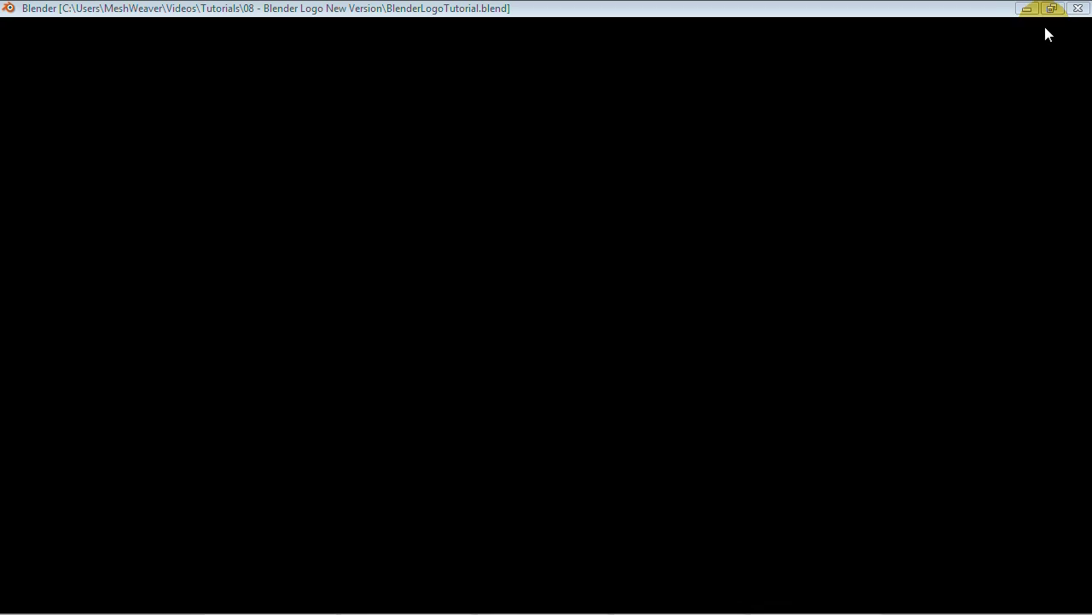
pyautogui.hotkey('ctrl', 's')
pyautogui.click(547, 293)
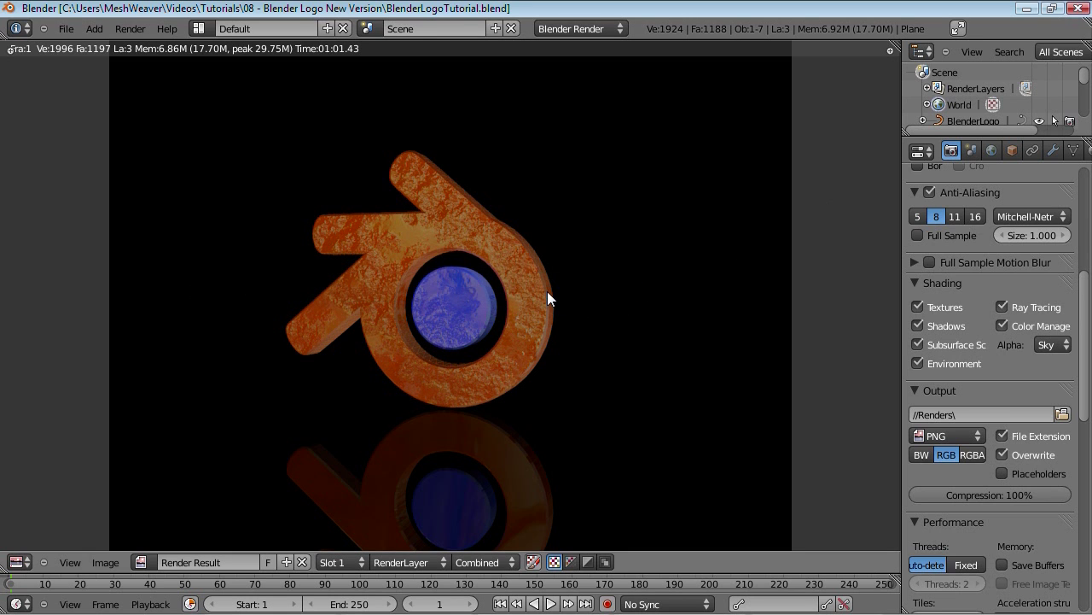